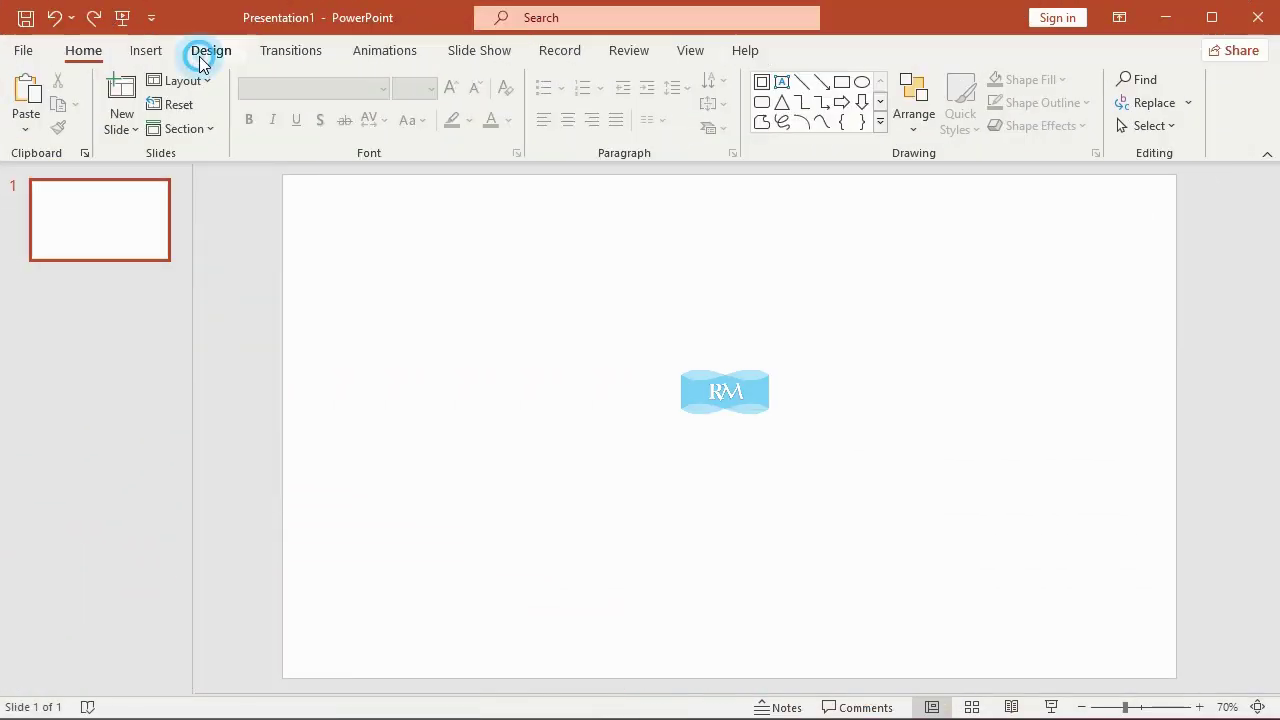
Change the slide to custom B5 (ISO) Paper size, 7.84 x 5.88 in, choosing Maximize
{"action": "left_click", "coordinate": [201, 54]}
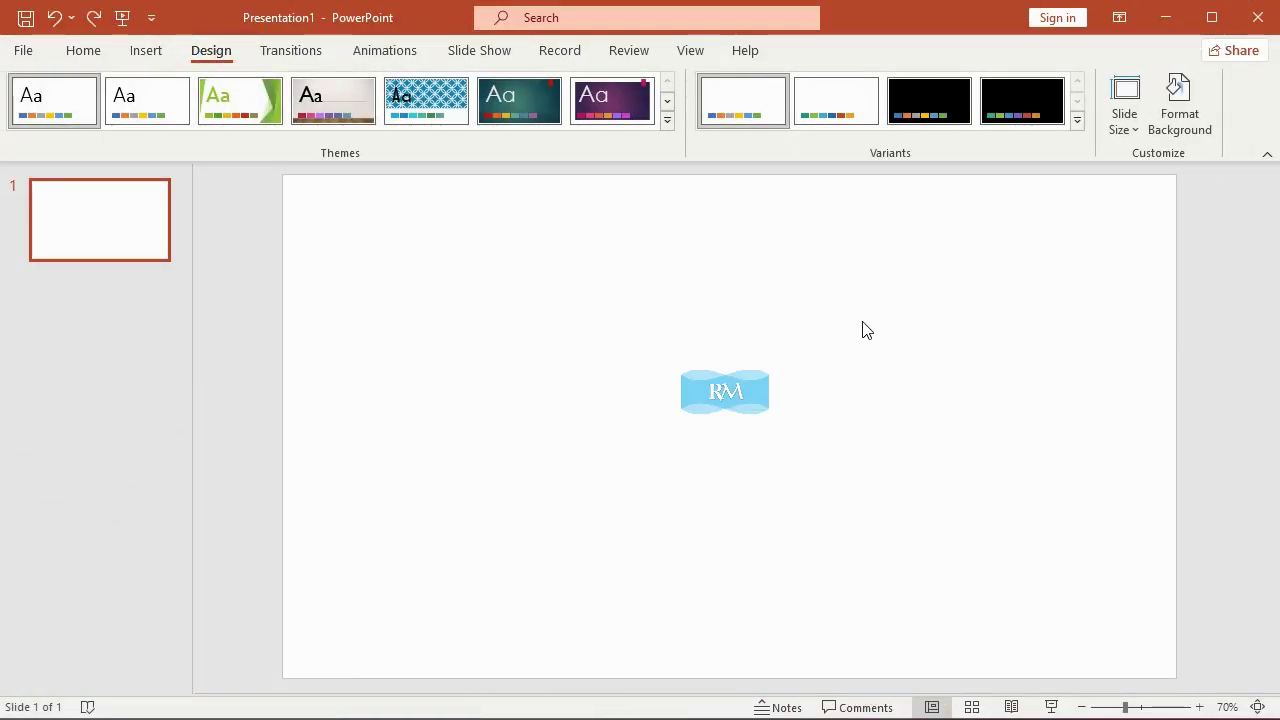
{"action": "left_click", "coordinate": [1125, 110]}
{"action": "left_click", "coordinate": [1186, 252]}
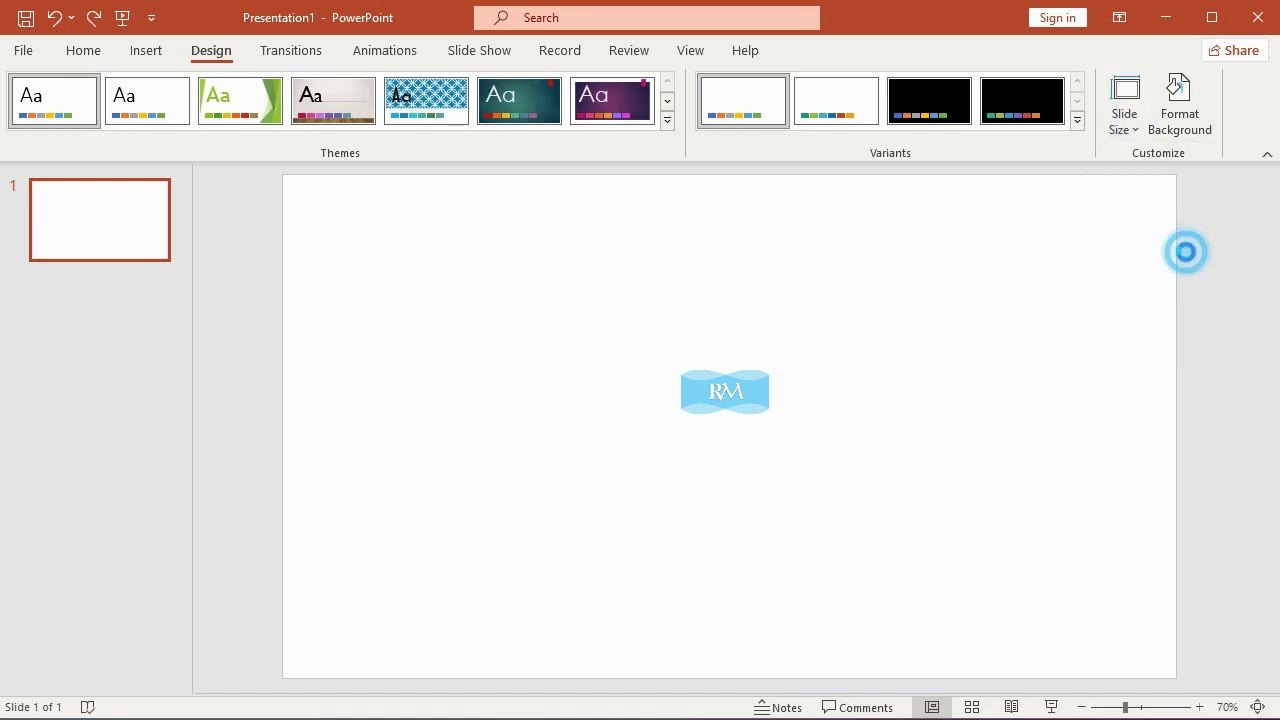
{"action": "left_click", "coordinate": [627, 300]}
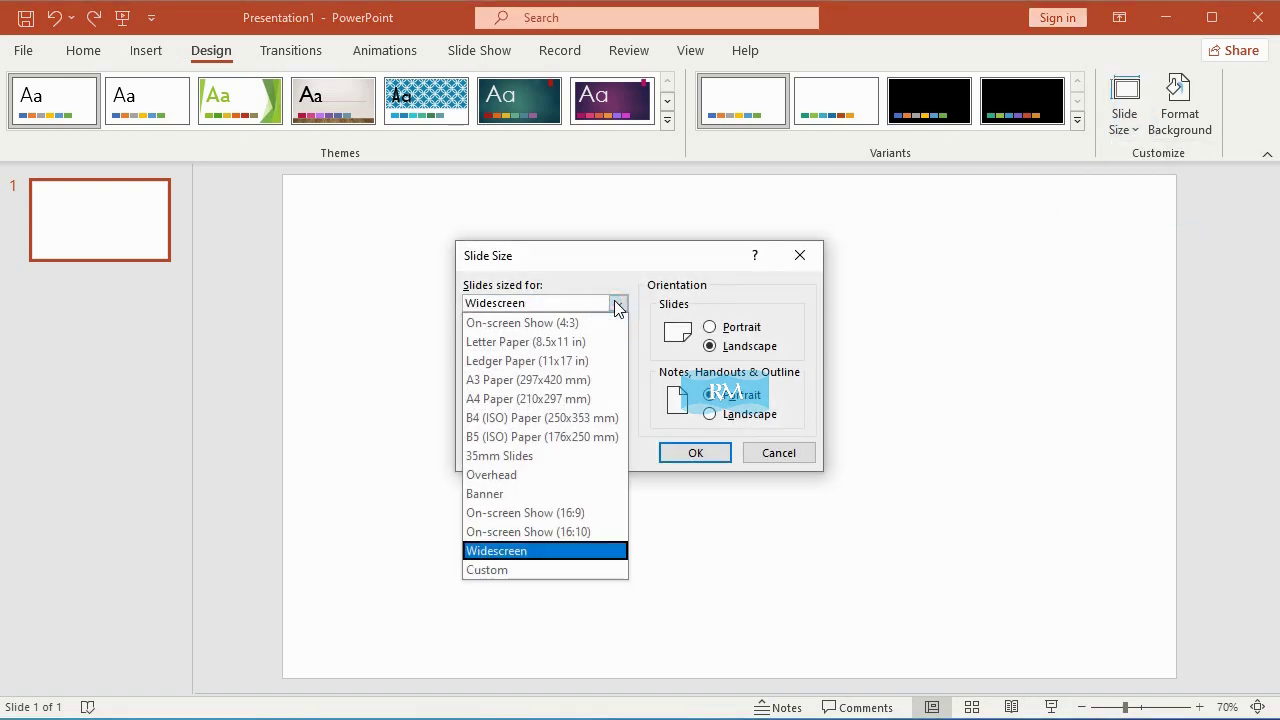
{"action": "left_click", "coordinate": [567, 432]}
{"action": "left_click", "coordinate": [675, 453]}
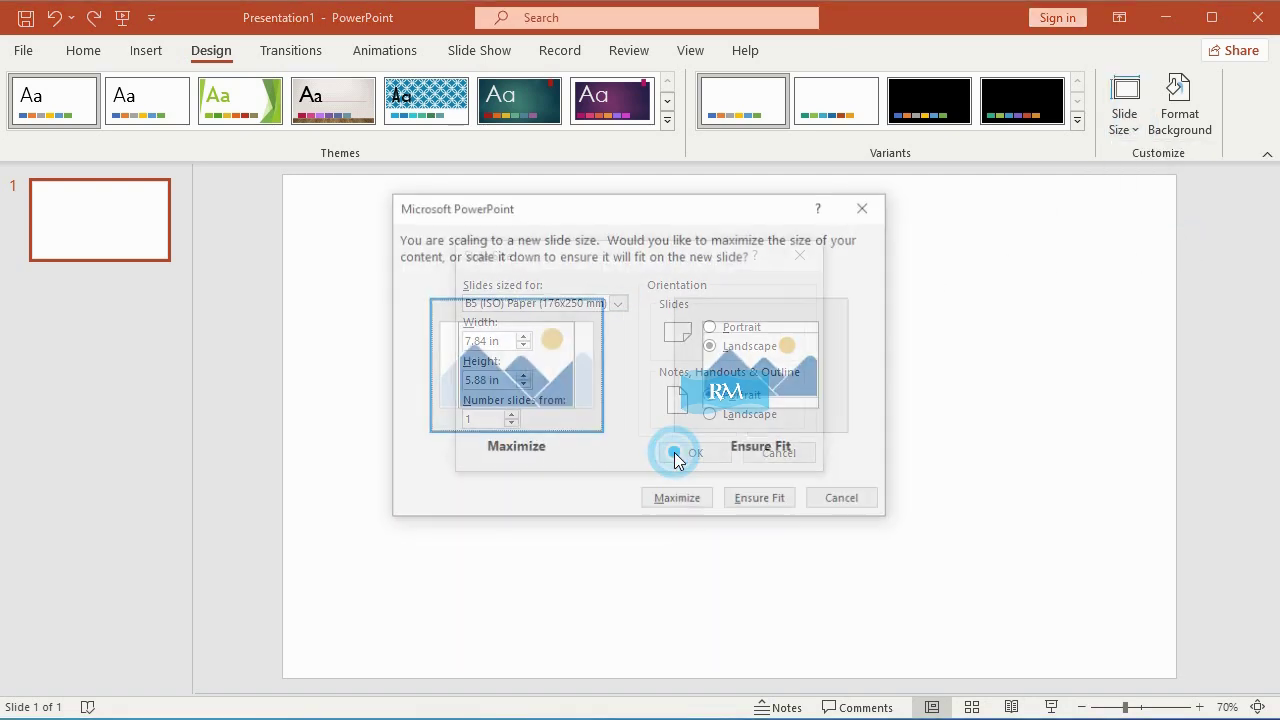
{"action": "left_click", "coordinate": [578, 368]}
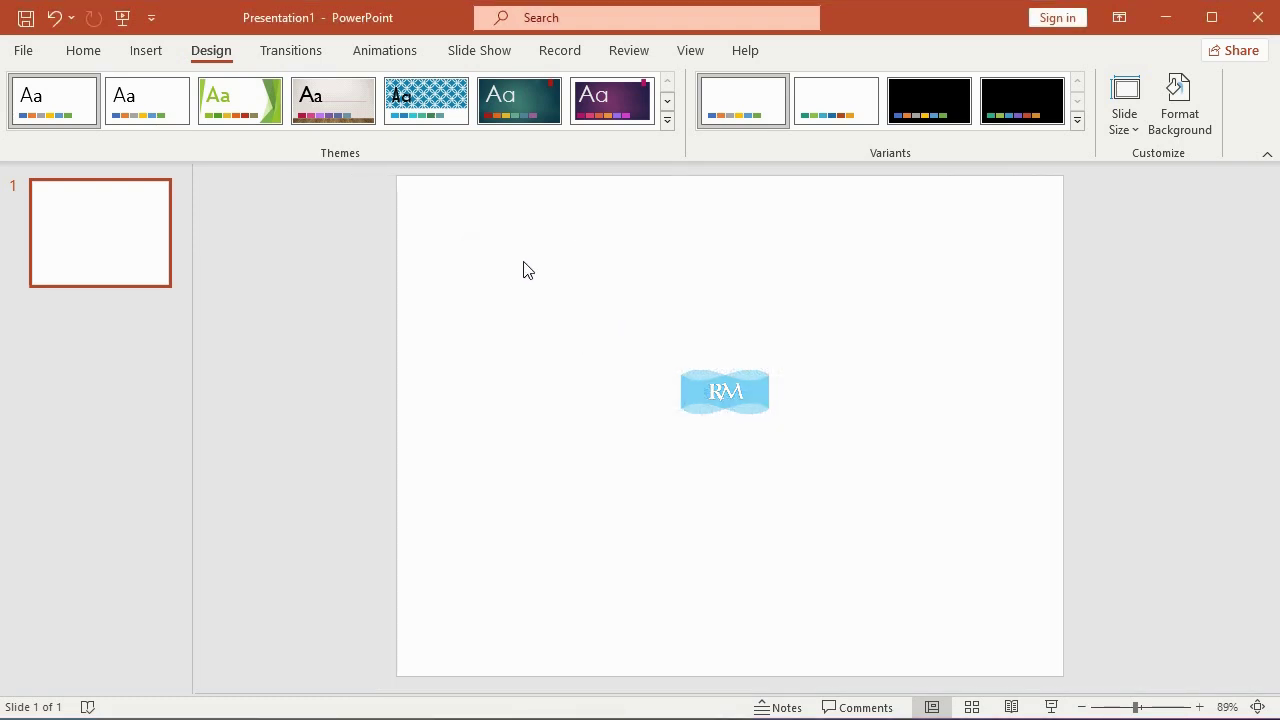
Insert the stopwatch stock photo and drag it down so it fills the slide's lower part
{"action": "left_click", "coordinate": [147, 50]}
{"action": "left_click", "coordinate": [157, 132]}
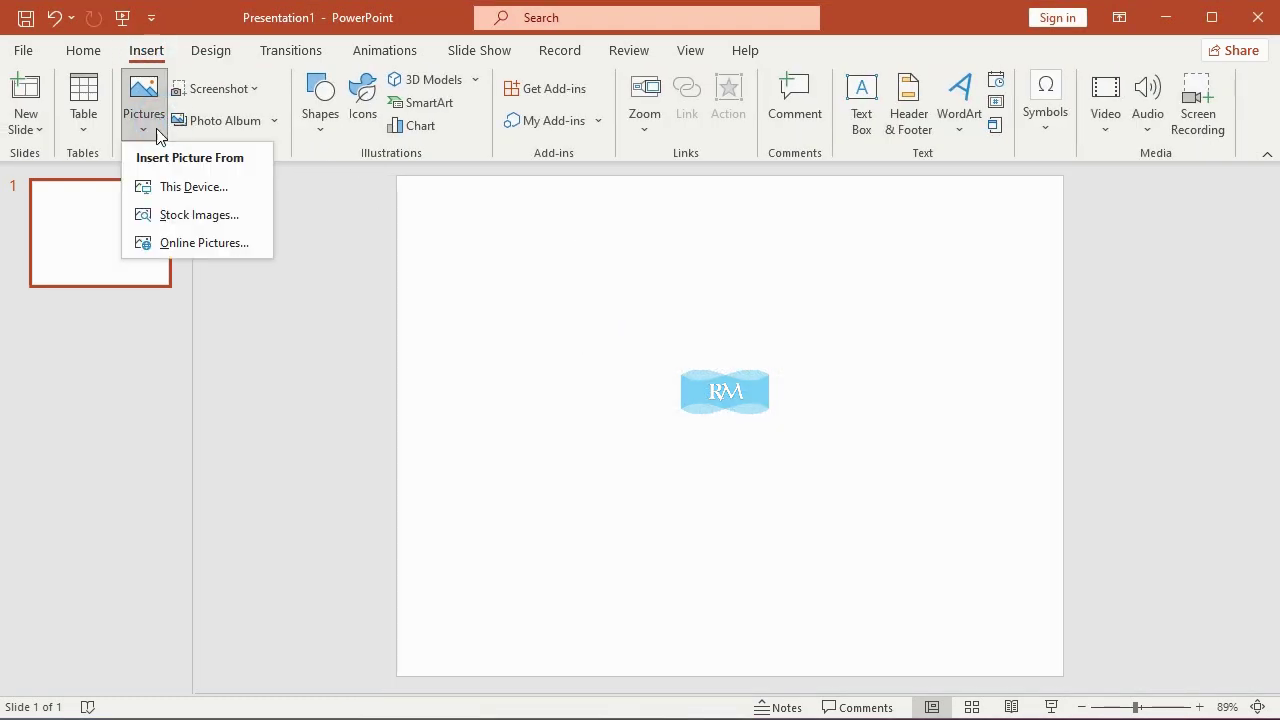
{"action": "left_click", "coordinate": [169, 218]}
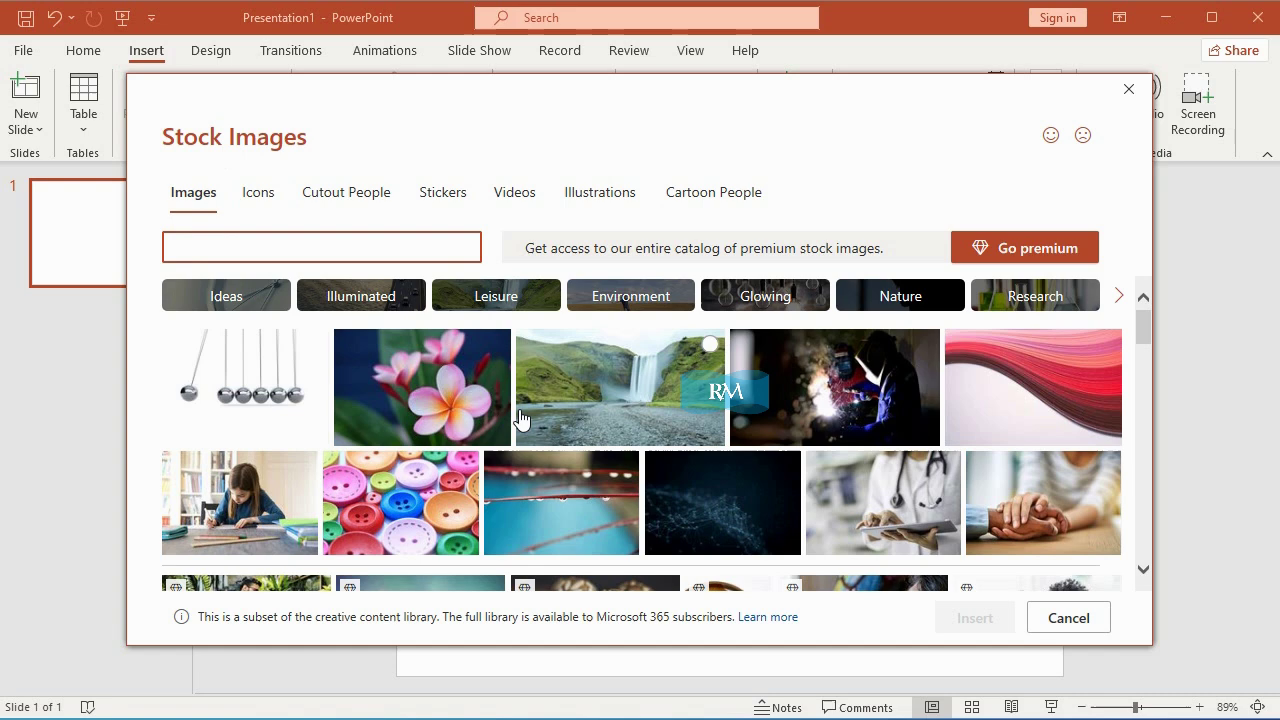
{"action": "scroll", "coordinate": [520, 418], "scroll_direction": "down", "scroll_amount": 2}
{"action": "scroll", "coordinate": [567, 414], "scroll_direction": "down", "scroll_amount": 3}
{"action": "left_click", "coordinate": [717, 471]}
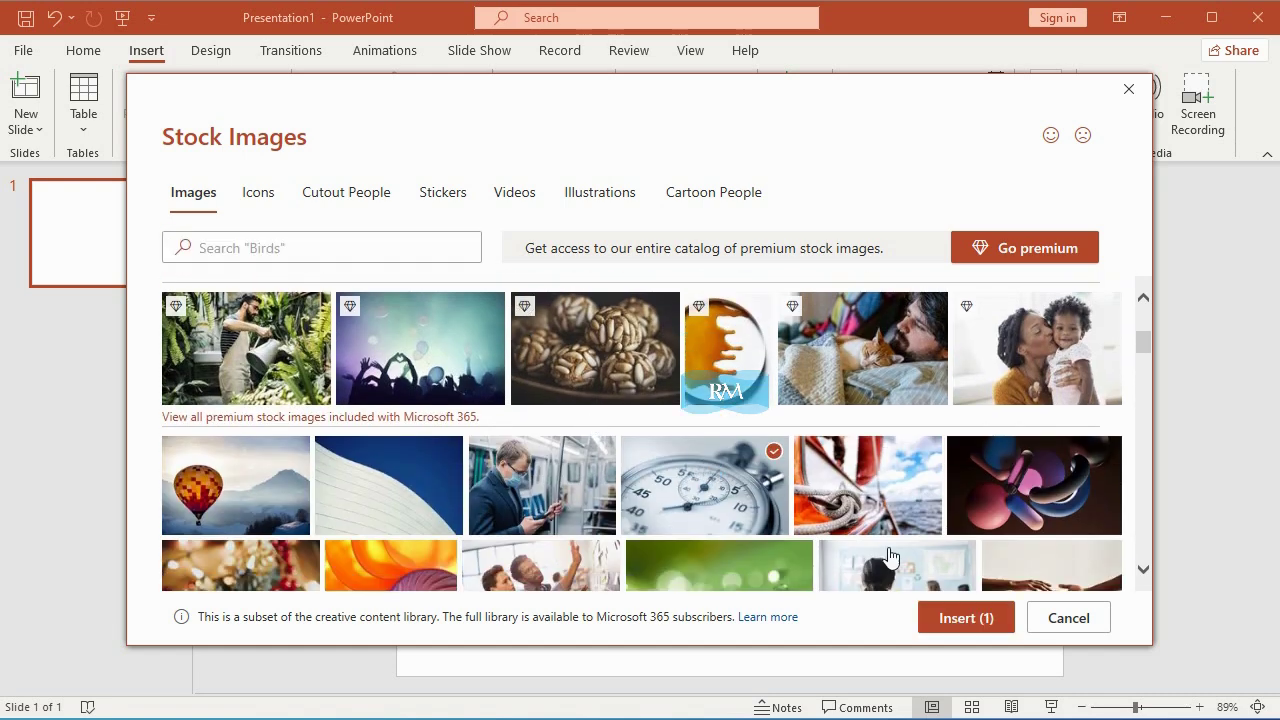
{"action": "left_click", "coordinate": [965, 618]}
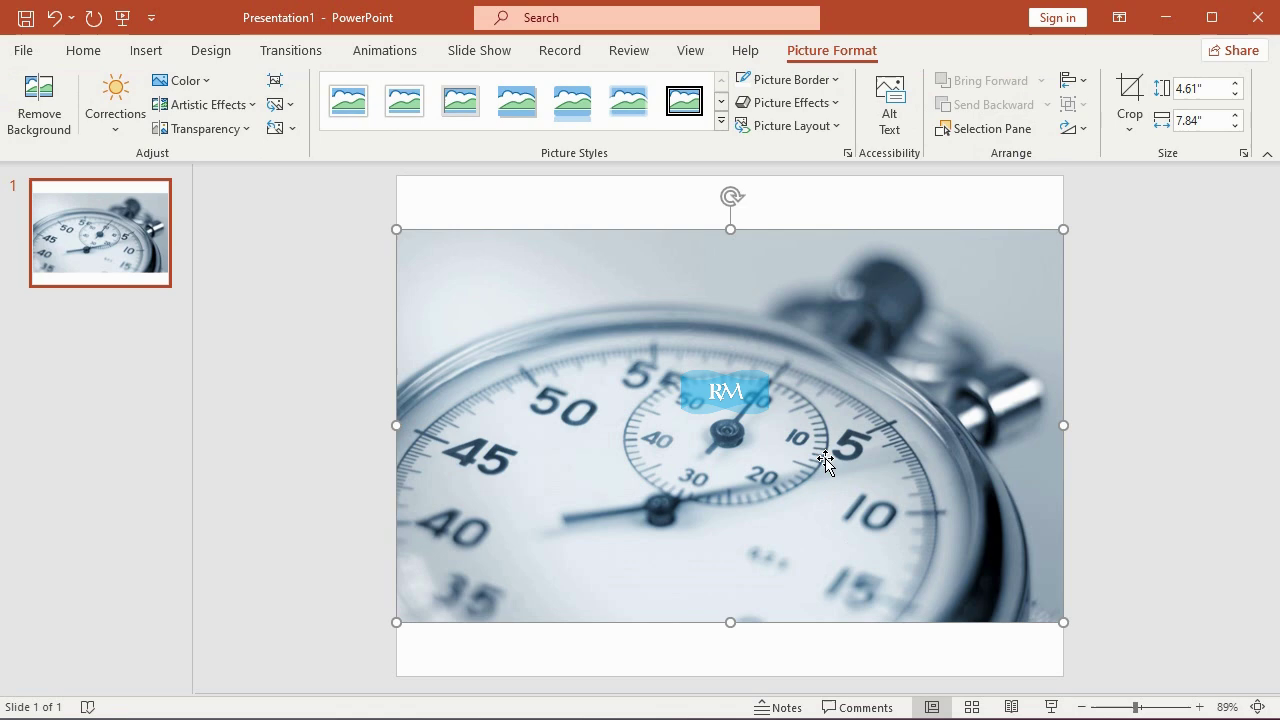
{"action": "left_click_drag", "start_coordinate": [826, 460], "coordinate": [835, 511]}
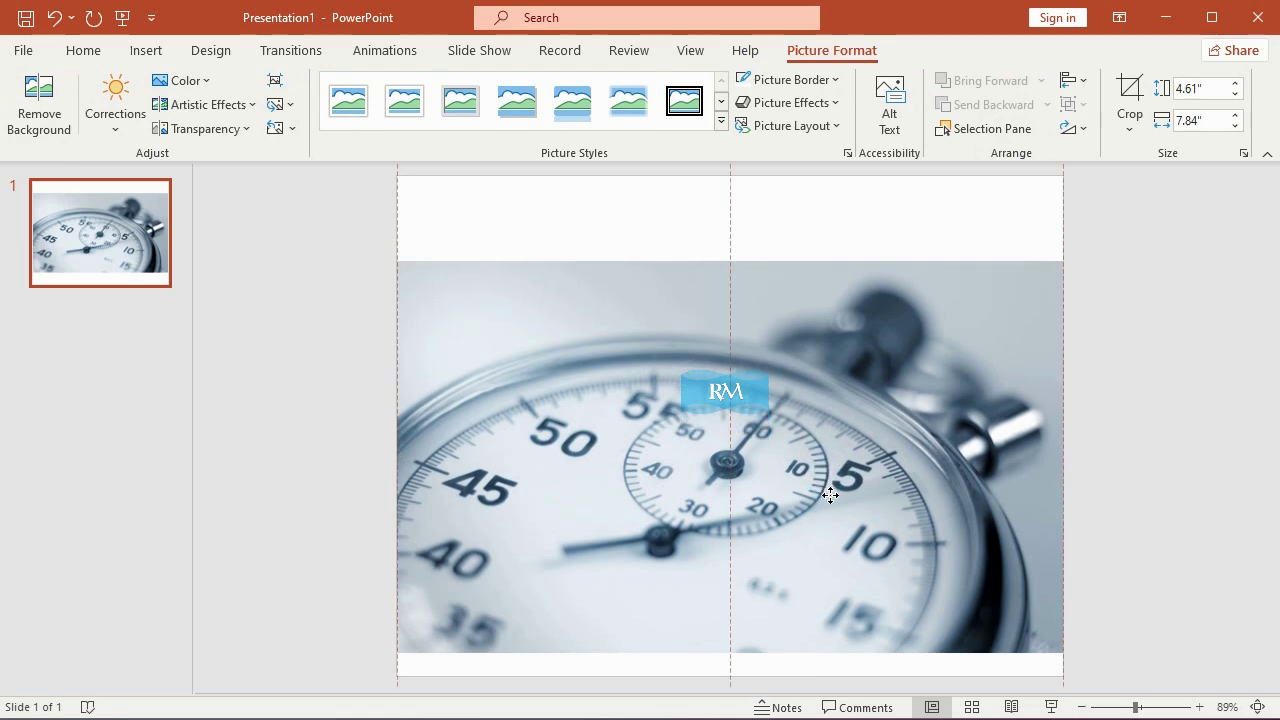
Draw a wide oval over the photo, widen it leftward and move it up over the stopwatch face
{"action": "left_click", "coordinate": [145, 50]}
{"action": "left_click", "coordinate": [321, 118]}
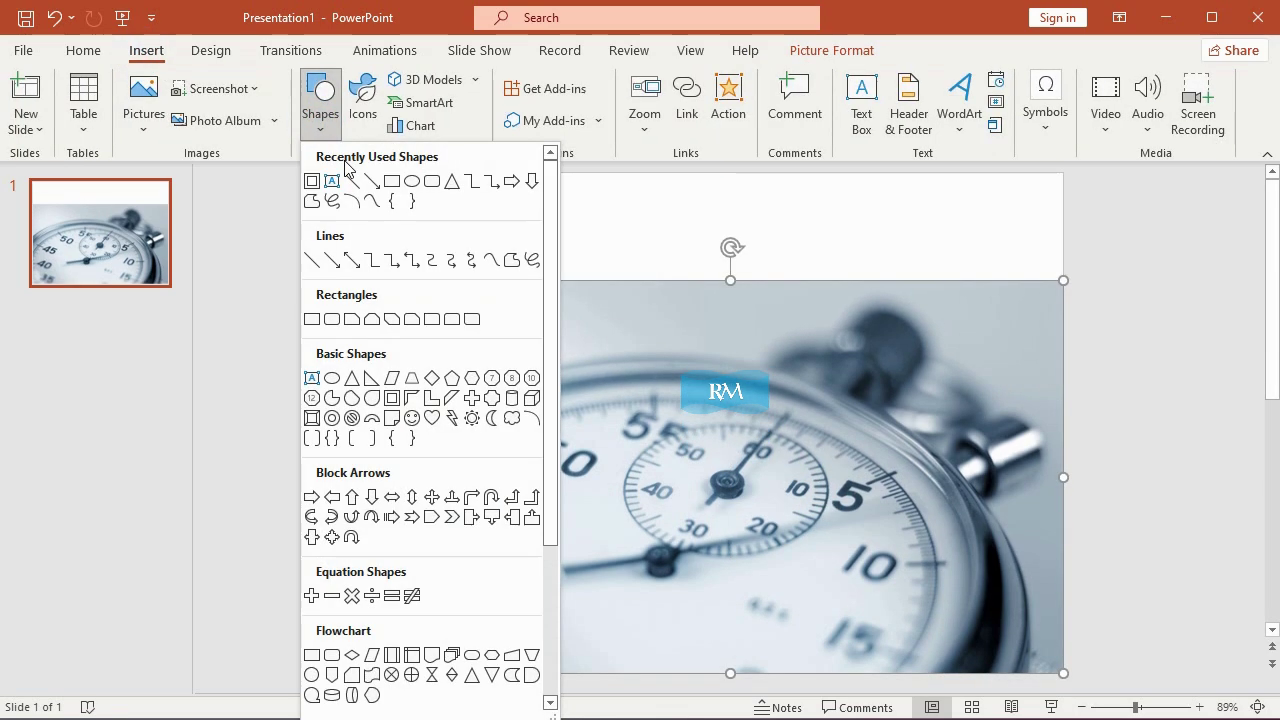
{"action": "left_click", "coordinate": [331, 381]}
{"action": "left_click_drag", "start_coordinate": [406, 400], "coordinate": [966, 690]}
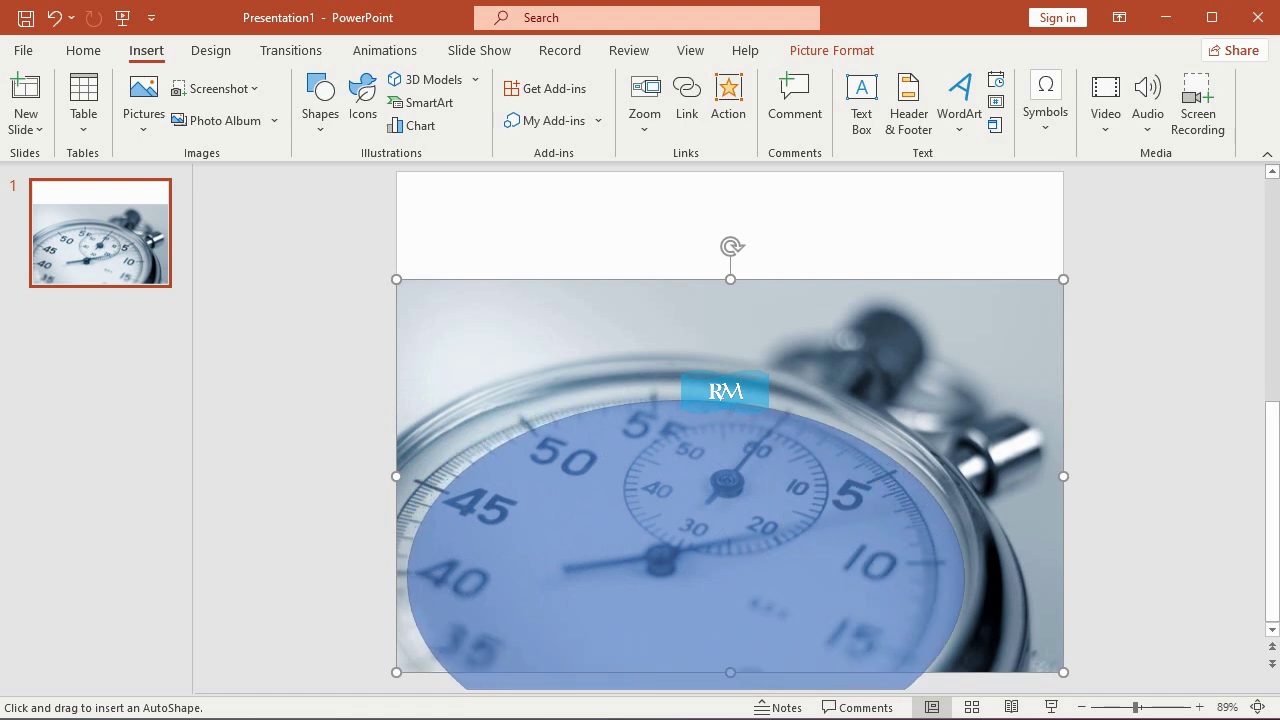
{"action": "left_click_drag", "start_coordinate": [400, 578], "coordinate": [331, 578]}
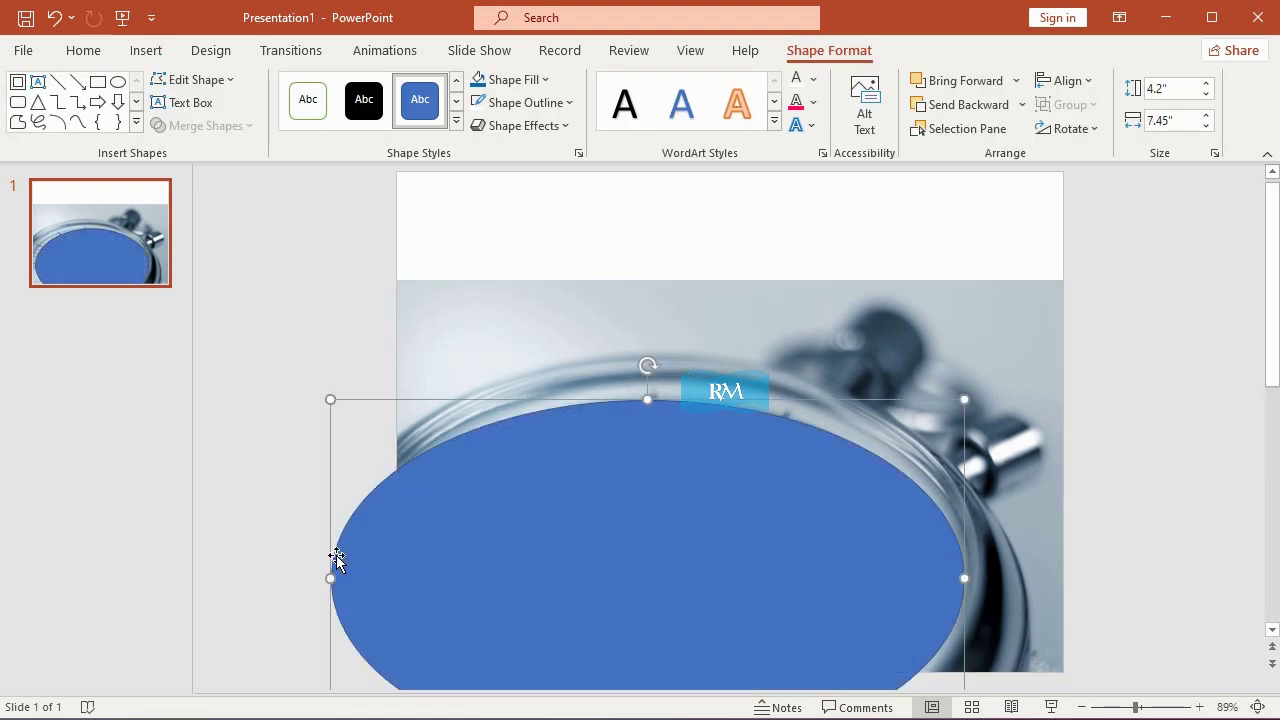
{"action": "left_click_drag", "start_coordinate": [637, 410], "coordinate": [644, 364]}
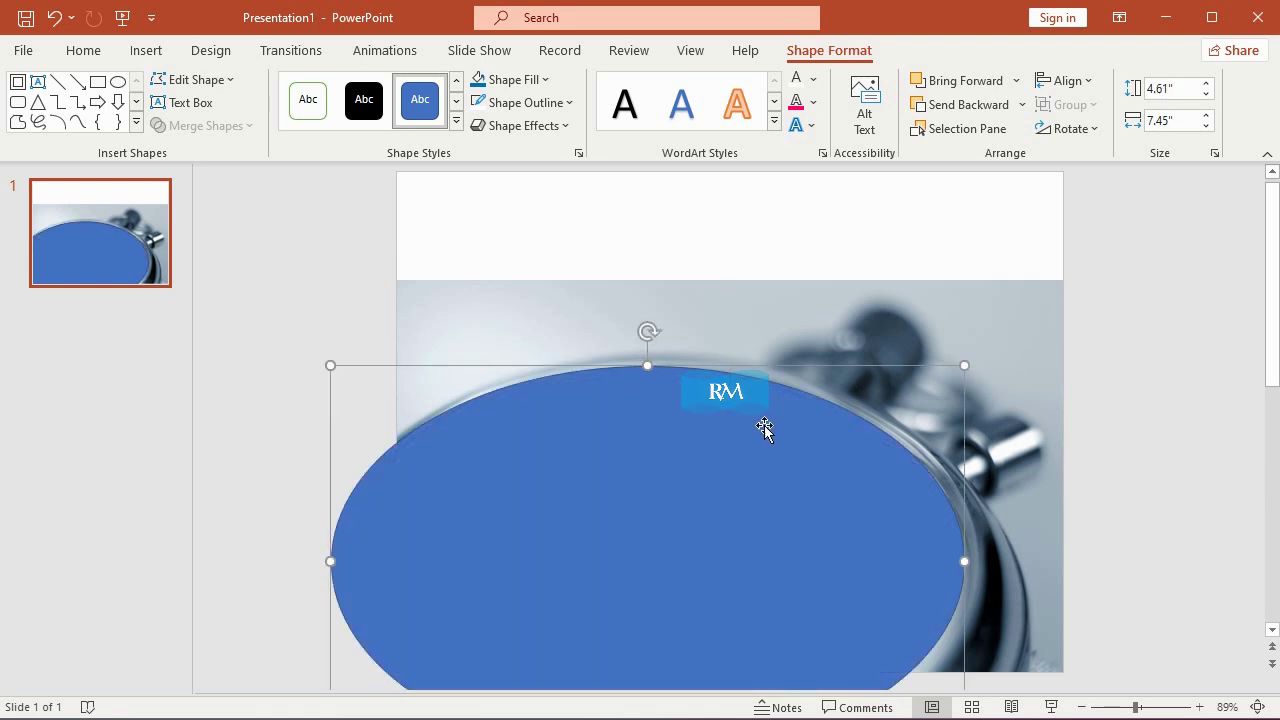
Draw a rectangle overlapping the oval
{"action": "left_click", "coordinate": [145, 50]}
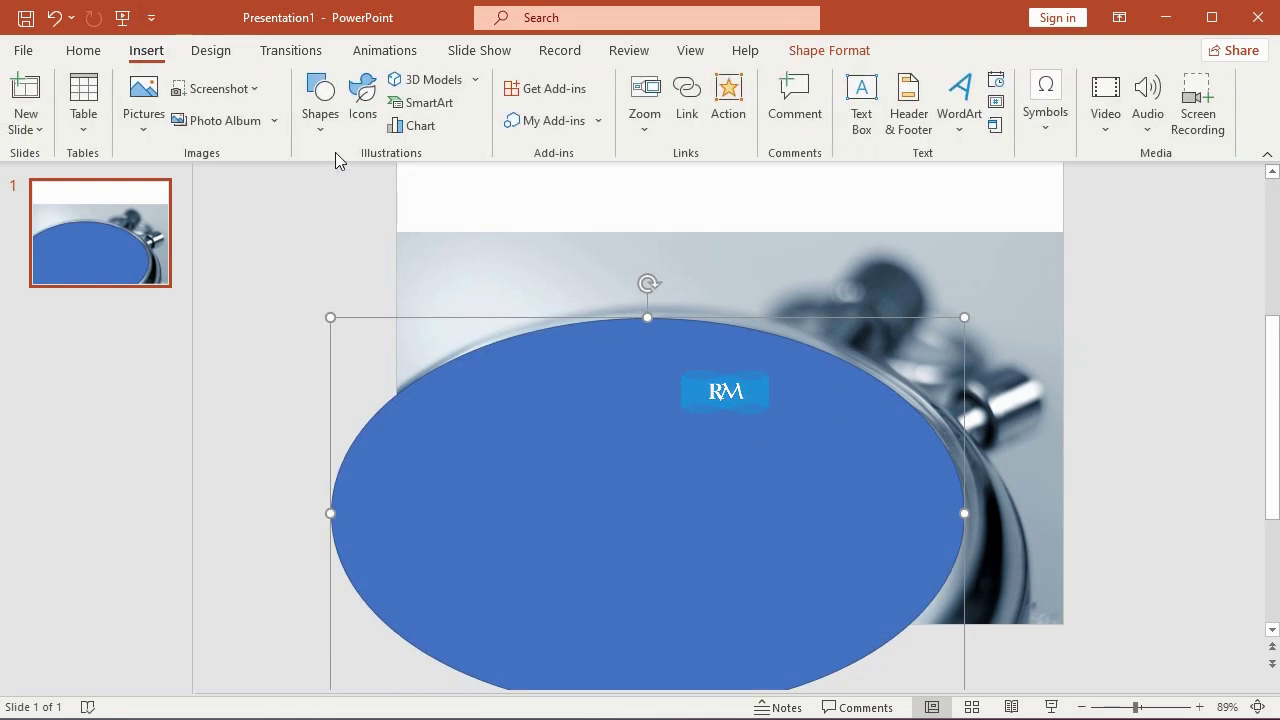
{"action": "left_click", "coordinate": [318, 95]}
{"action": "left_click", "coordinate": [312, 319]}
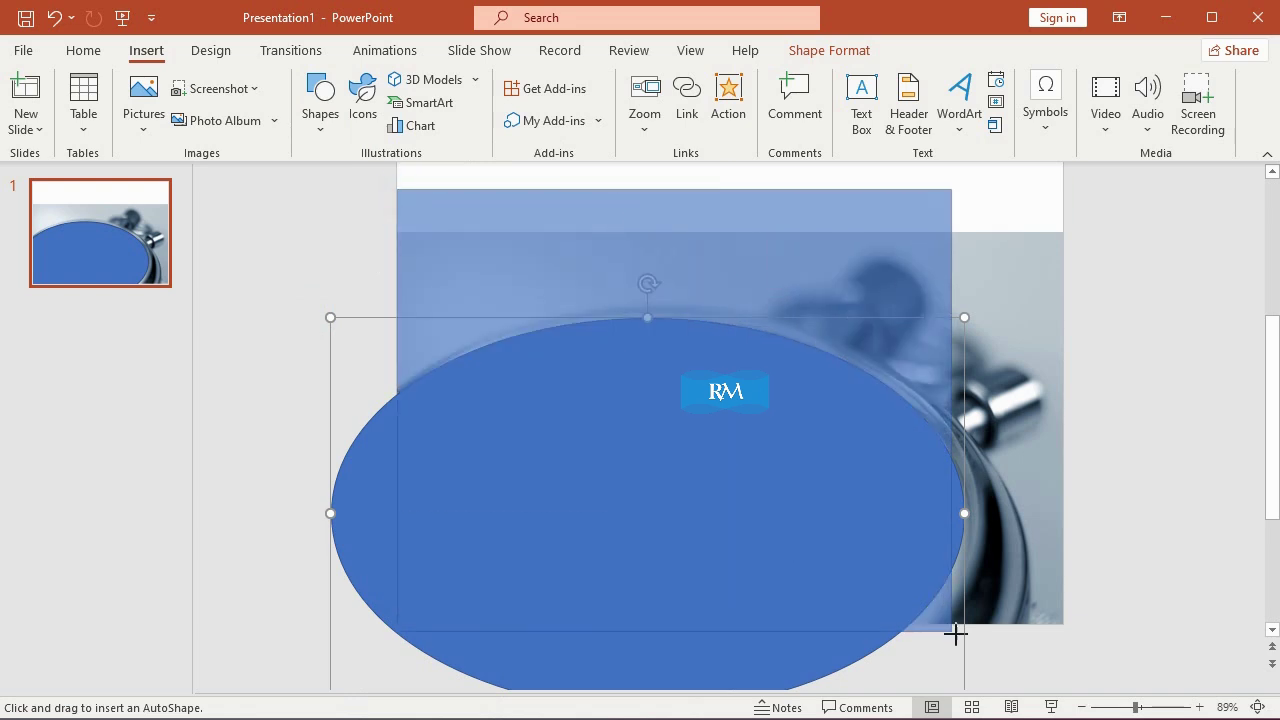
{"action": "left_click_drag", "start_coordinate": [449, 253], "coordinate": [1006, 624]}
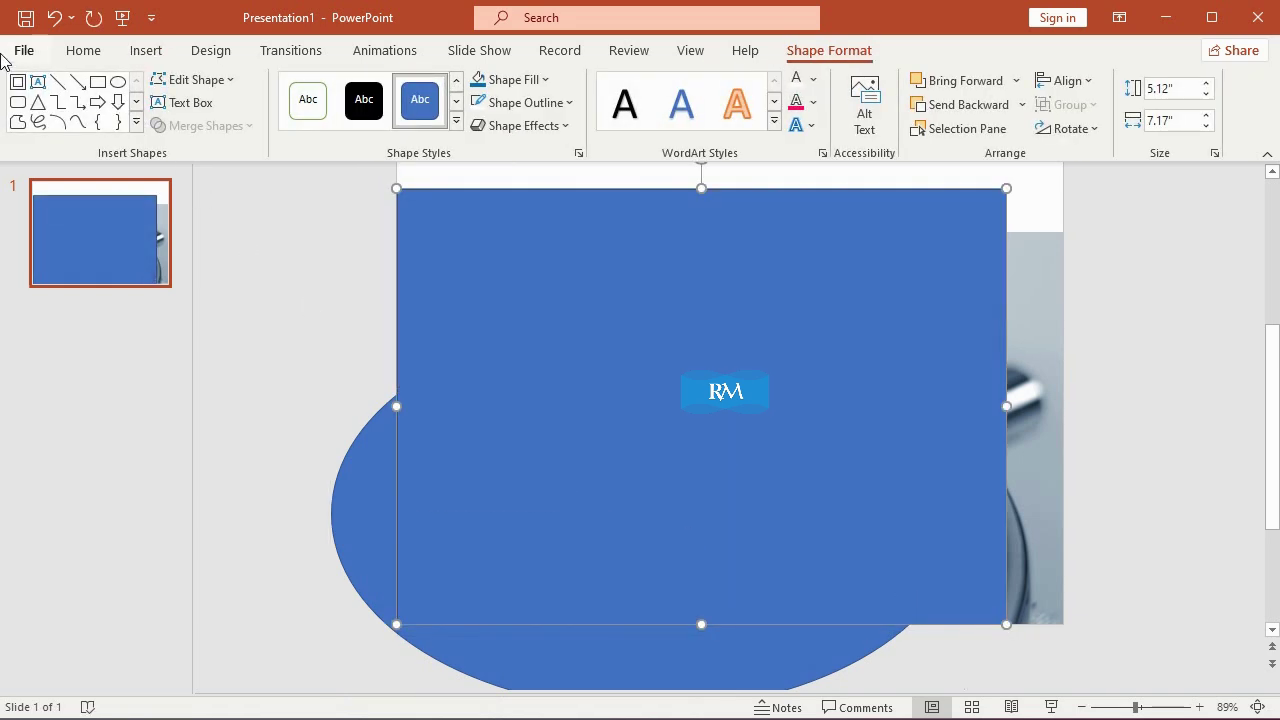
{"action": "left_click", "coordinate": [33, 55]}
Open the Customize Ribbon options and list All Commands
{"action": "left_click", "coordinate": [120, 660]}
{"action": "left_click", "coordinate": [163, 665]}
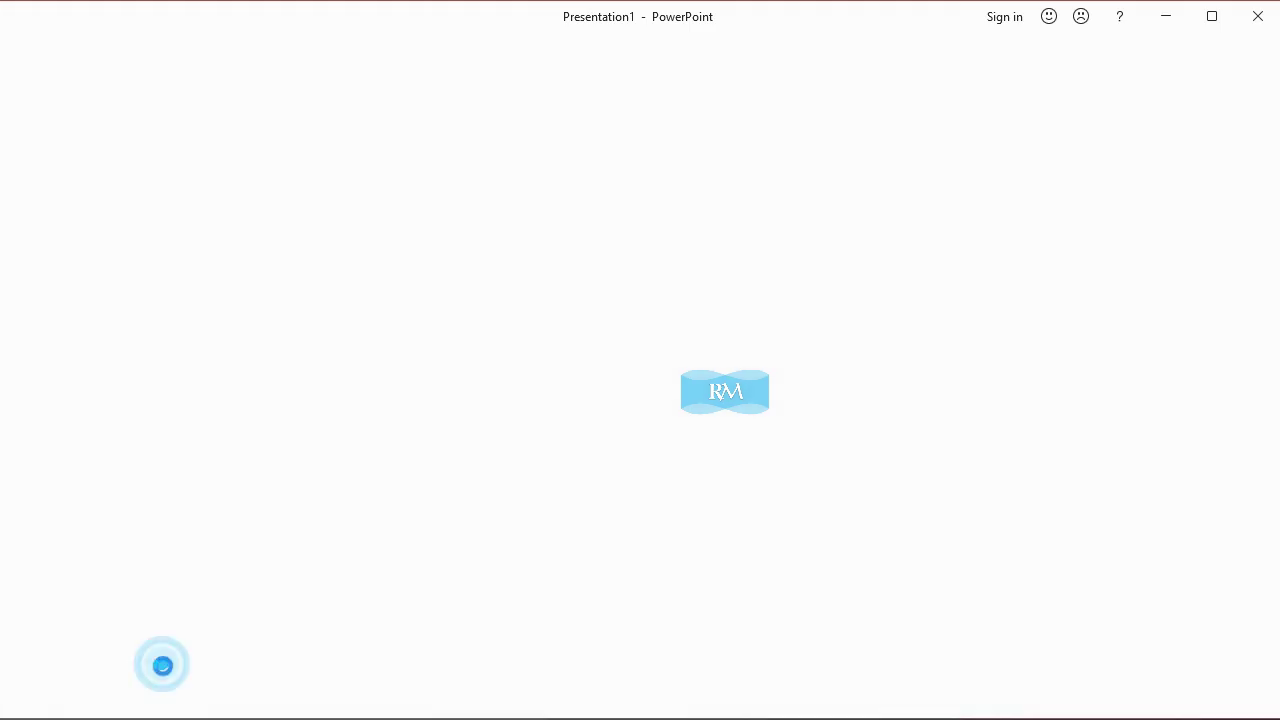
{"action": "left_click", "coordinate": [313, 235]}
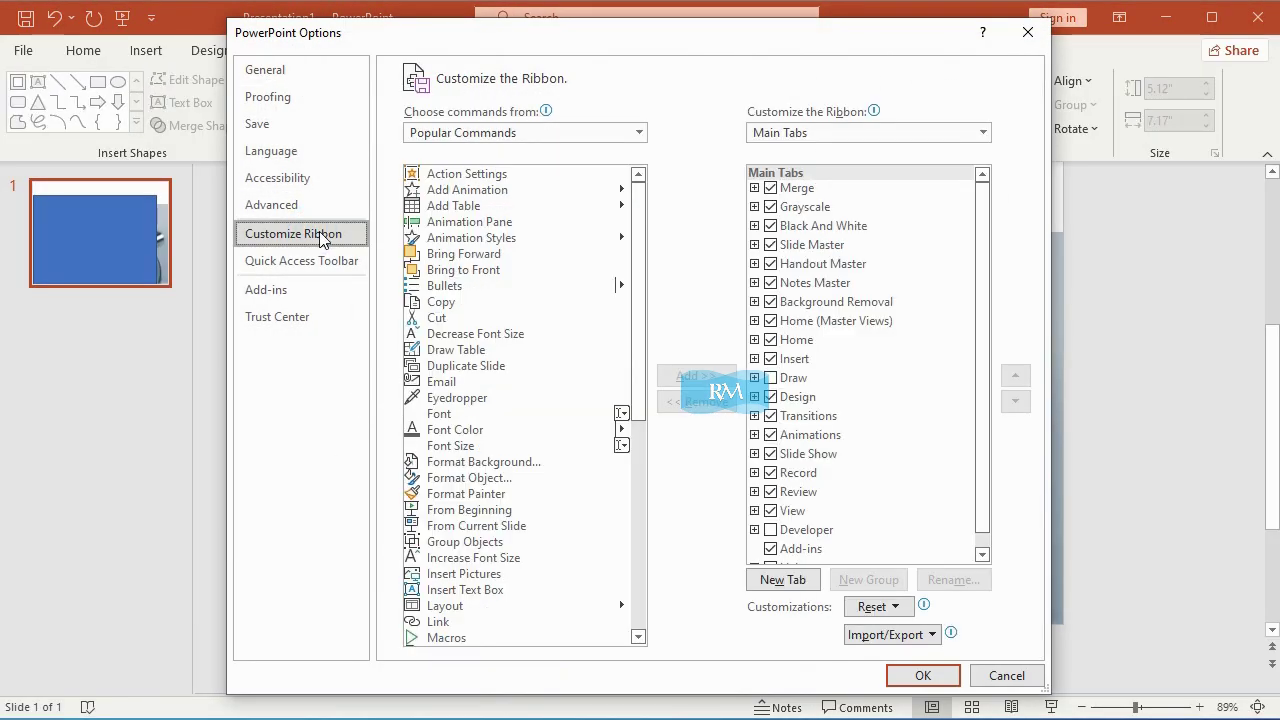
{"action": "left_click", "coordinate": [577, 132]}
{"action": "left_click", "coordinate": [548, 190]}
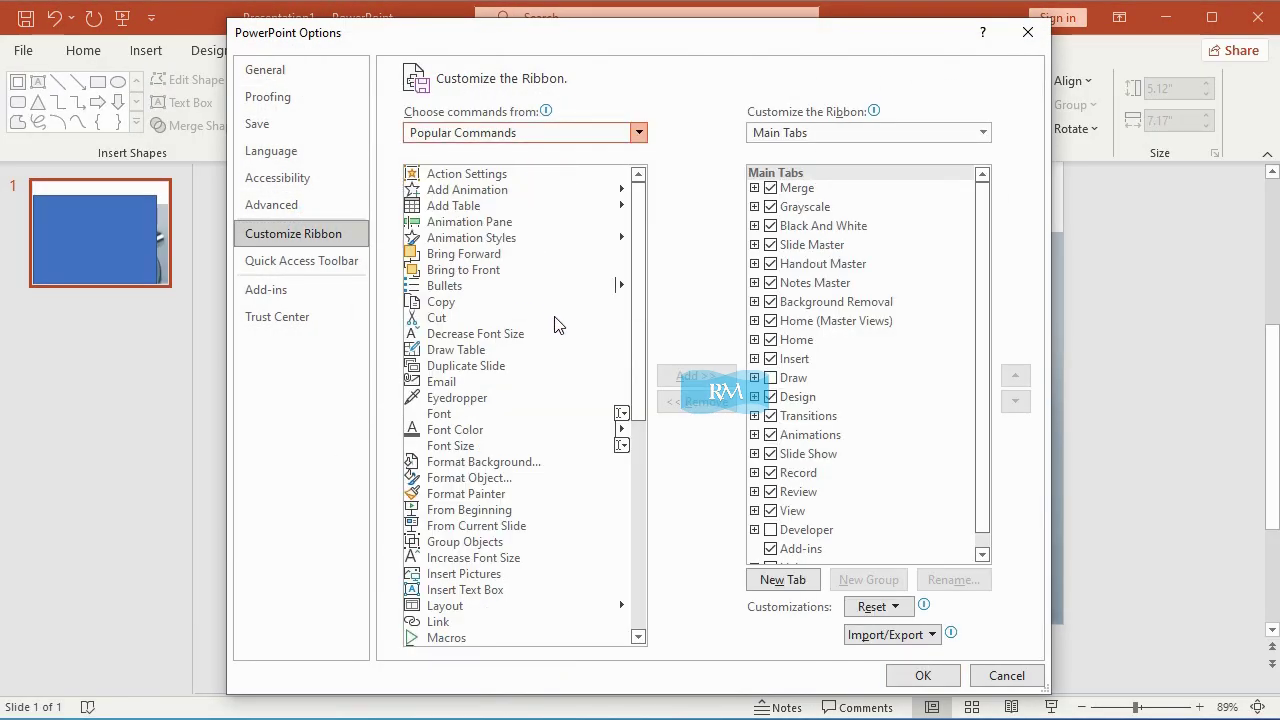
Add Merge Shapes to a new custom tab placed after Home and save the change
{"action": "scroll", "coordinate": [540, 390], "scroll_direction": "down", "scroll_amount": 10}
{"action": "left_click_drag", "start_coordinate": [638, 222], "coordinate": [638, 360]}
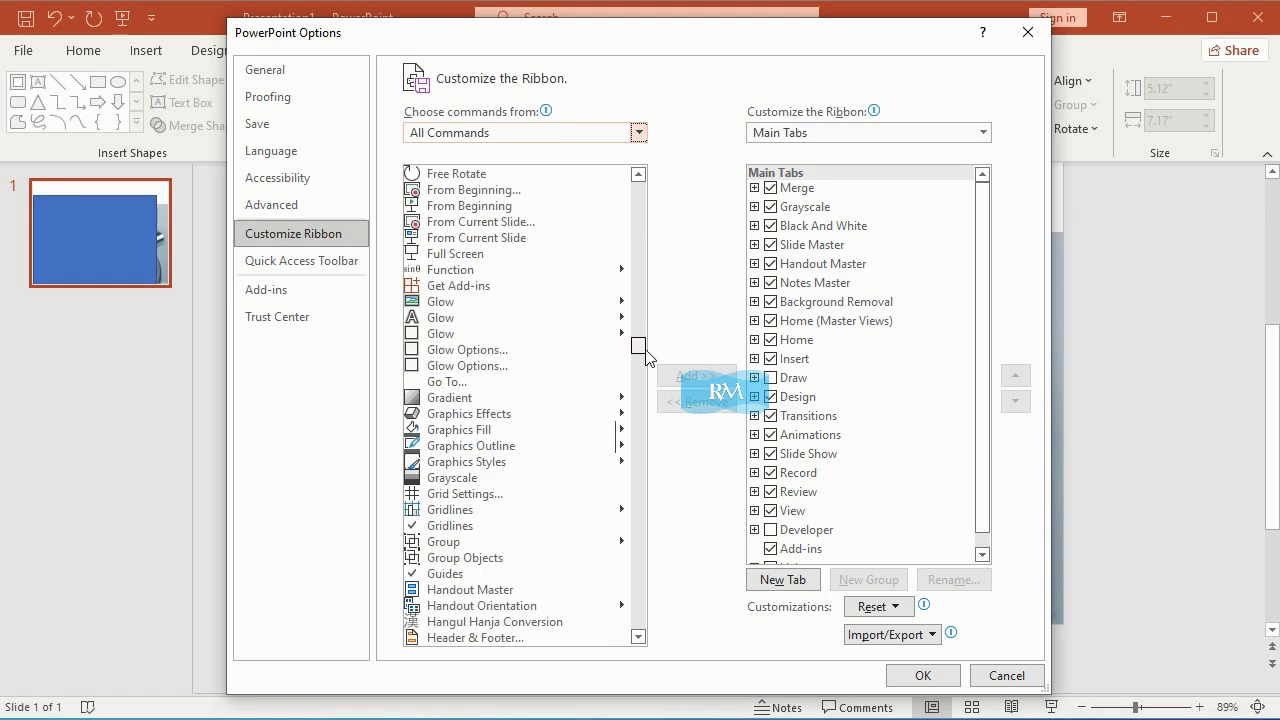
{"action": "scroll", "coordinate": [540, 400], "scroll_direction": "down", "scroll_amount": 10}
{"action": "scroll", "coordinate": [535, 430], "scroll_direction": "down", "scroll_amount": 8}
{"action": "scroll", "coordinate": [530, 440], "scroll_direction": "down", "scroll_amount": 3}
{"action": "left_click", "coordinate": [500, 382]}
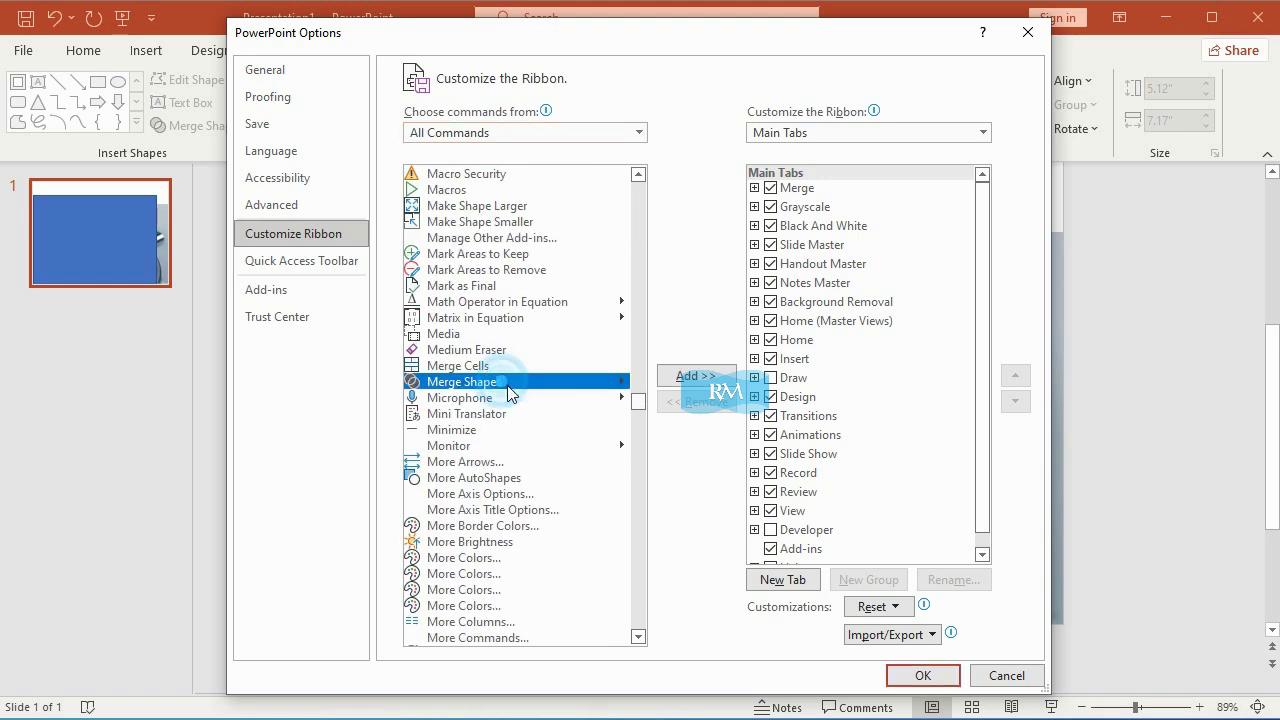
{"action": "left_click", "coordinate": [796, 340]}
{"action": "left_click", "coordinate": [782, 580]}
{"action": "left_click", "coordinate": [697, 376]}
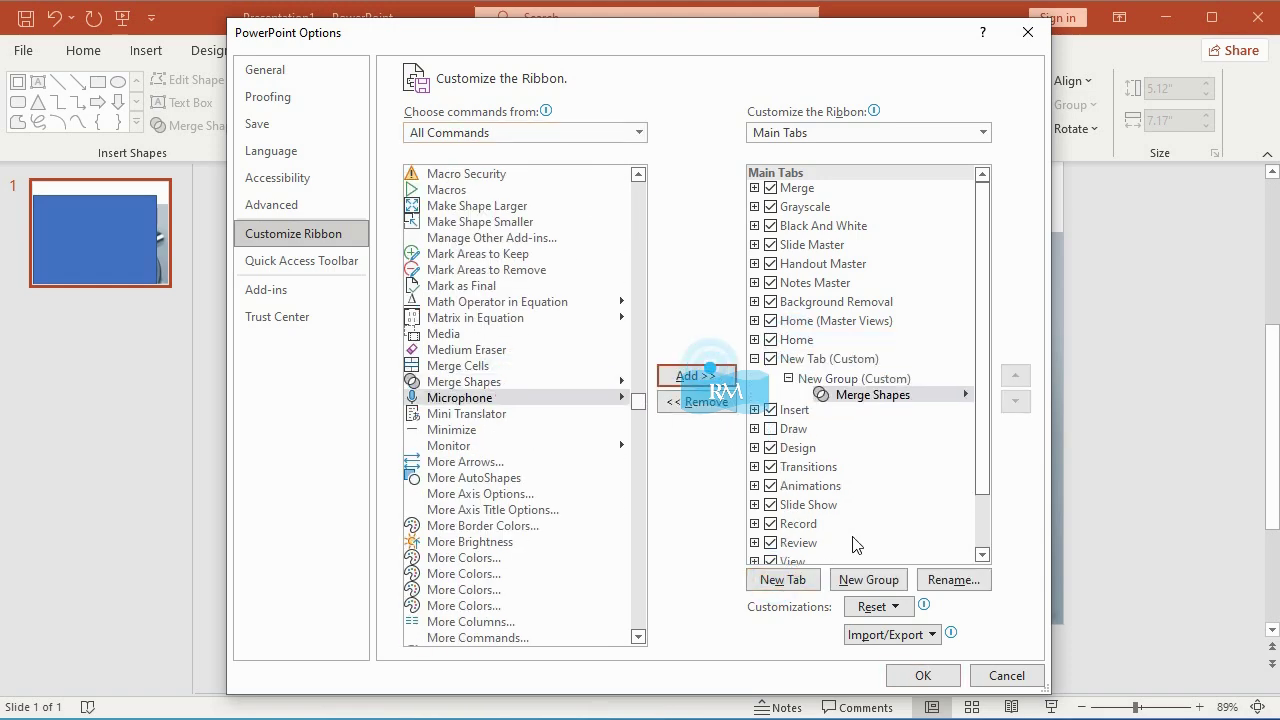
{"action": "left_click", "coordinate": [915, 675]}
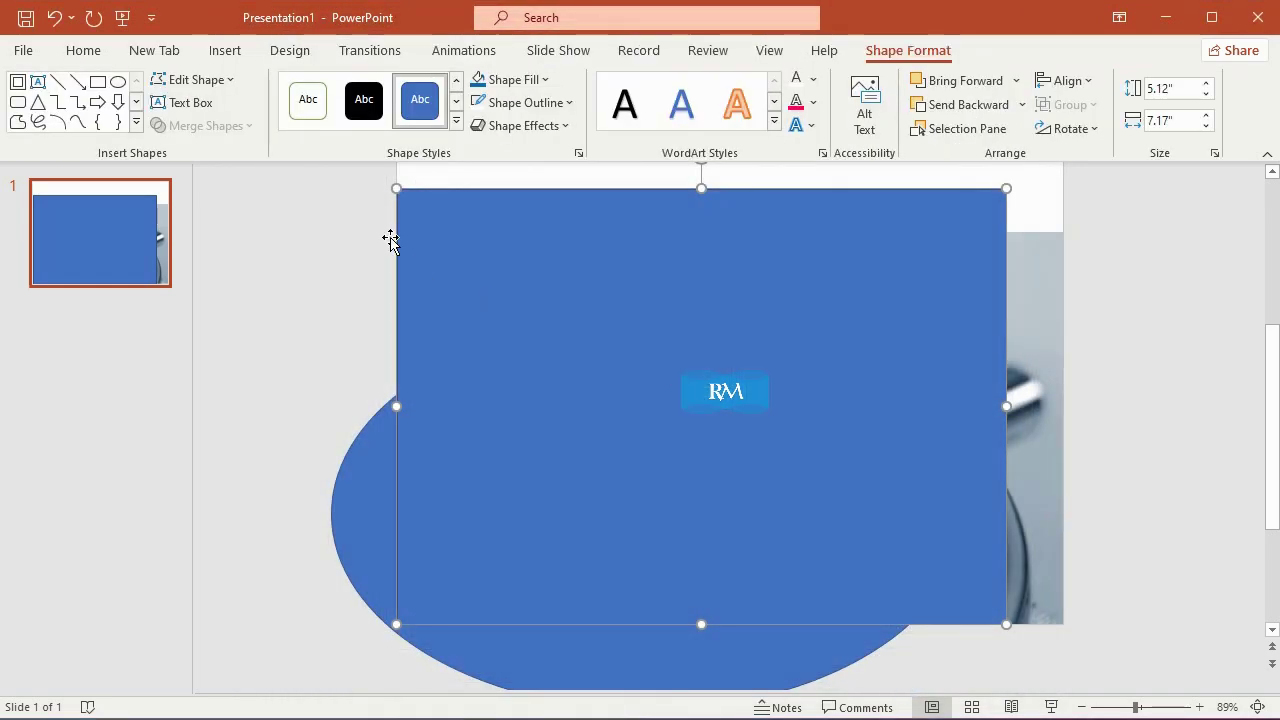
Intersect the oval and rectangle into one clipped shape and choose a Picture fill for it
{"action": "left_click", "coordinate": [181, 54]}
{"action": "left_click", "coordinate": [362, 463]}
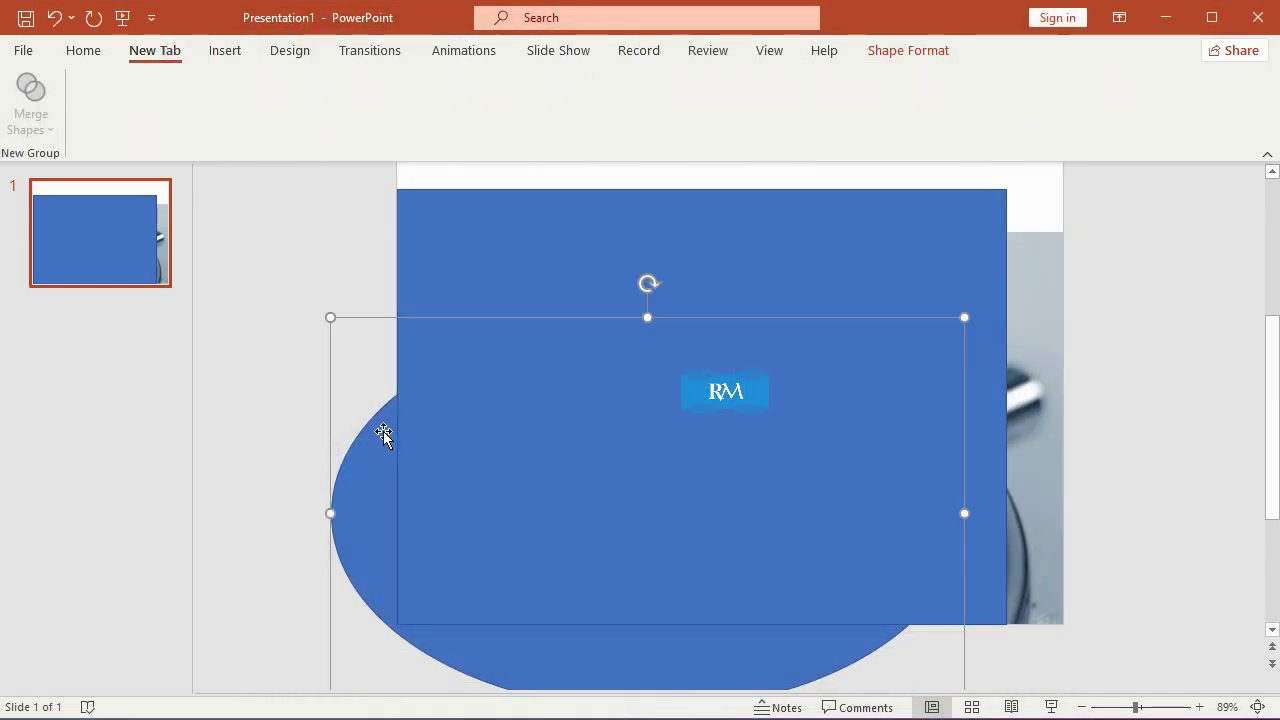
{"action": "left_click", "coordinate": [551, 271], "text": "shift"}
{"action": "left_click", "coordinate": [29, 118]}
{"action": "left_click", "coordinate": [62, 242]}
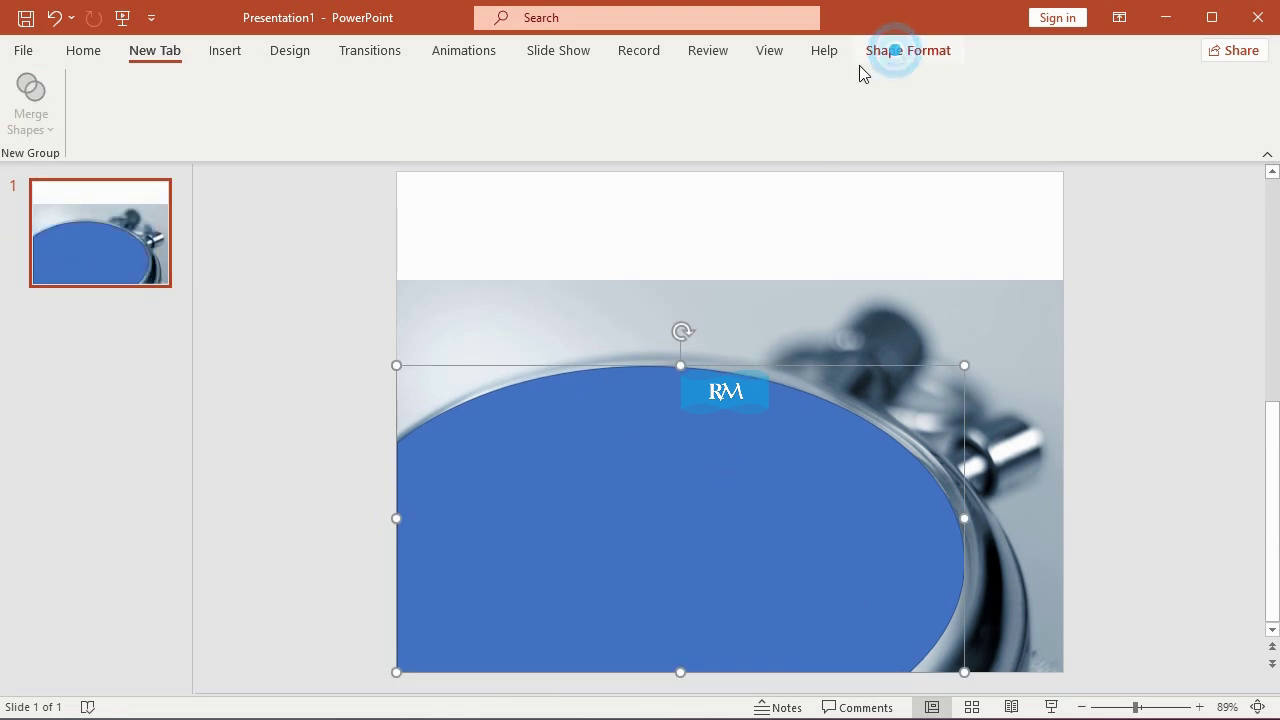
{"action": "left_click", "coordinate": [544, 80]}
{"action": "left_click", "coordinate": [551, 390]}
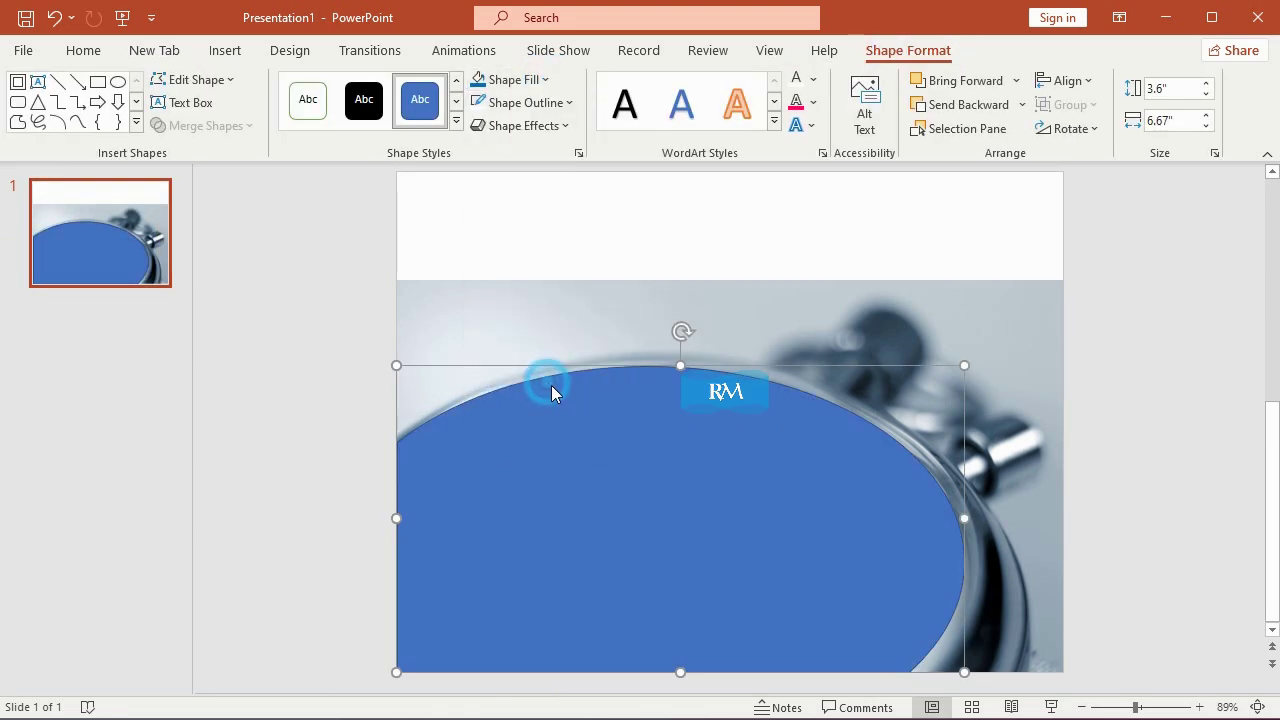
Fill the merged shape with the stock photo of graduates in green gowns found via 'people'
{"action": "left_click", "coordinate": [482, 364]}
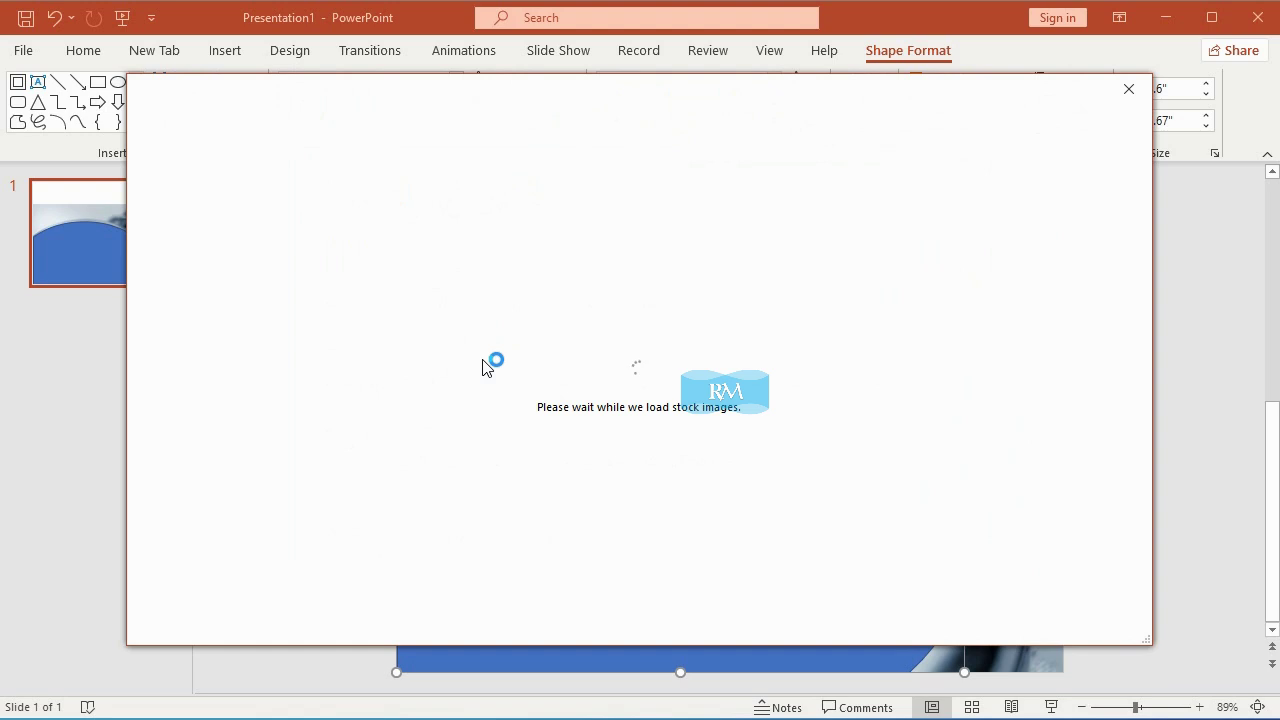
{"action": "type", "text": "people"}
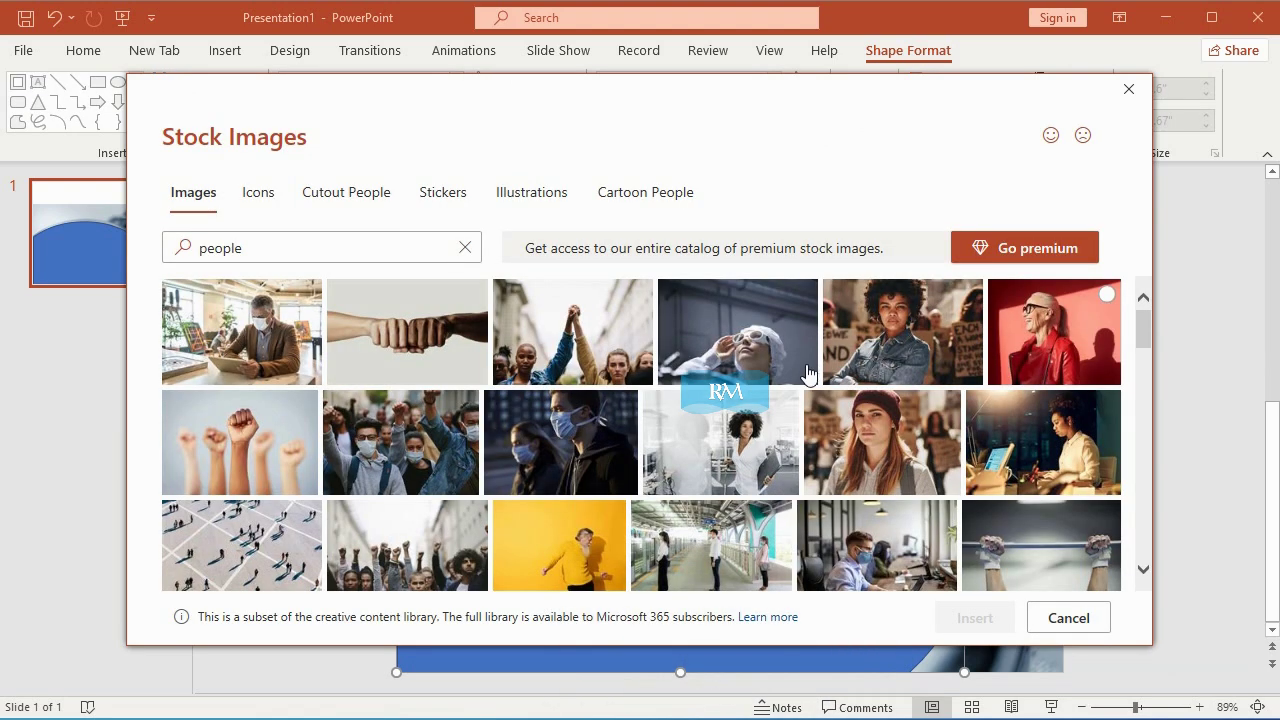
{"action": "scroll", "coordinate": [790, 400], "scroll_direction": "down", "scroll_amount": 3}
{"action": "scroll", "coordinate": [755, 440], "scroll_direction": "down", "scroll_amount": 3}
{"action": "scroll", "coordinate": [755, 440], "scroll_direction": "down", "scroll_amount": 3}
{"action": "scroll", "coordinate": [755, 440], "scroll_direction": "down", "scroll_amount": 3}
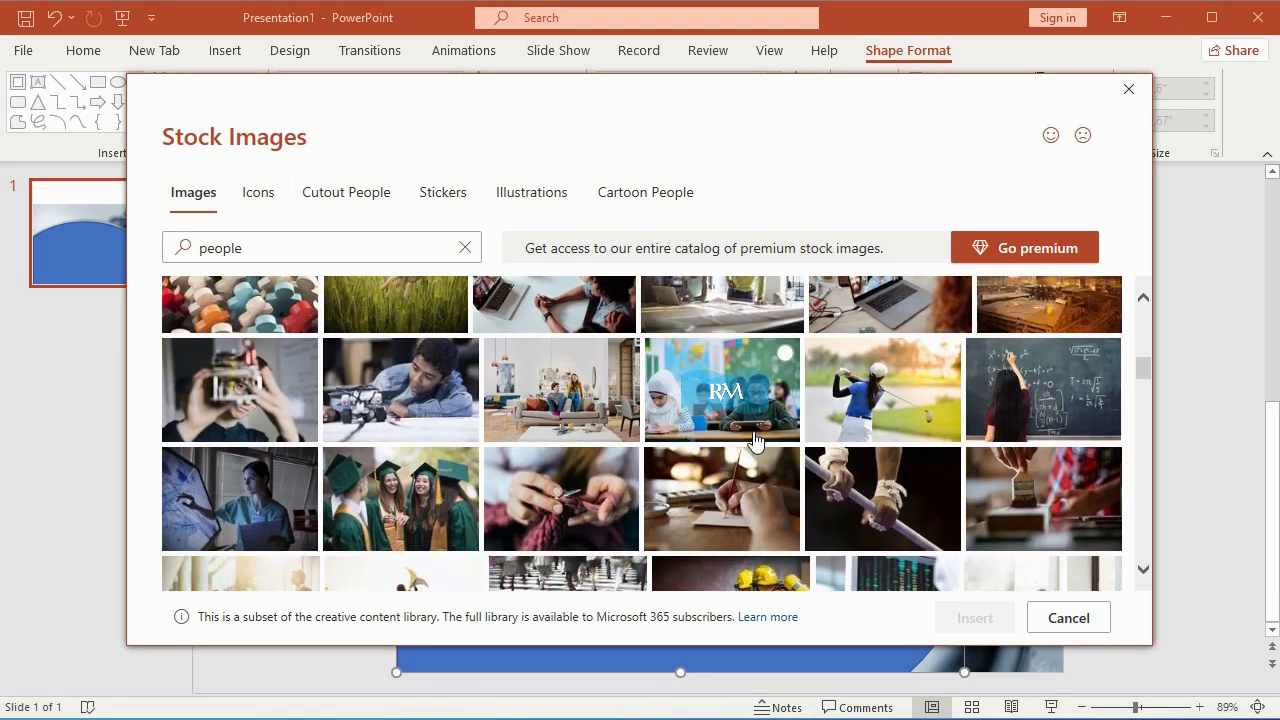
{"action": "left_click", "coordinate": [445, 465]}
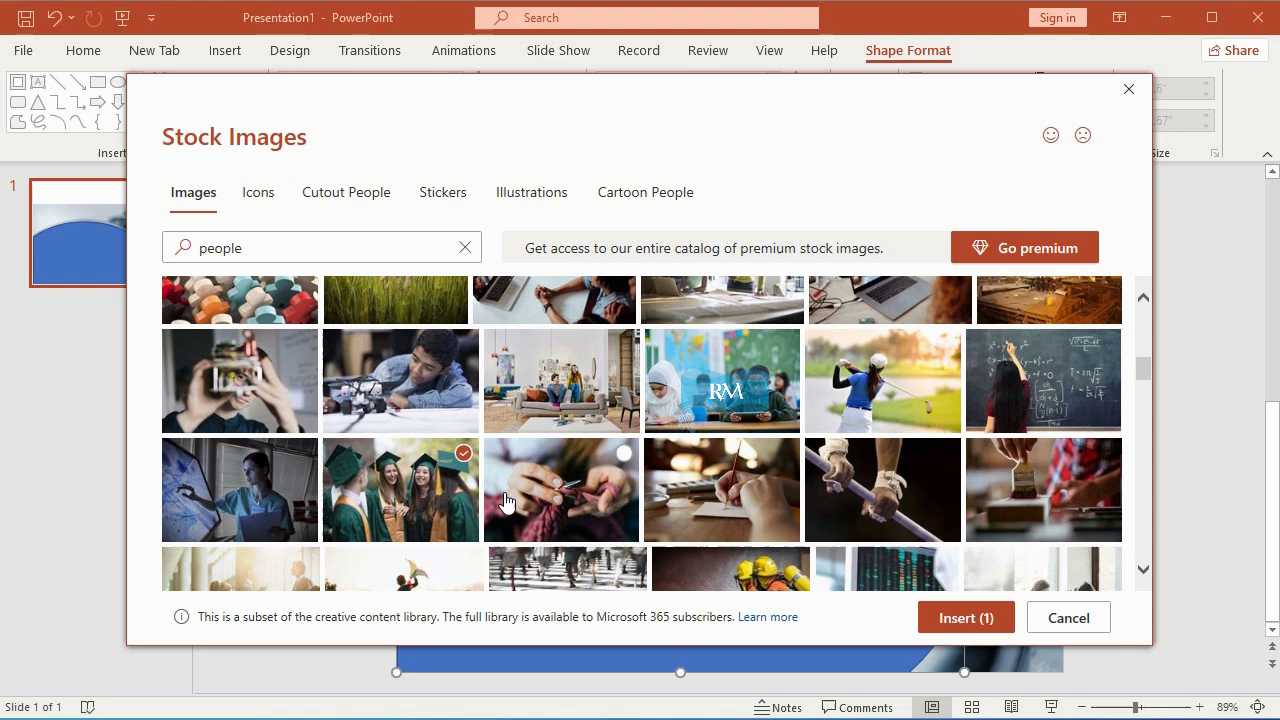
{"action": "left_click", "coordinate": [925, 615]}
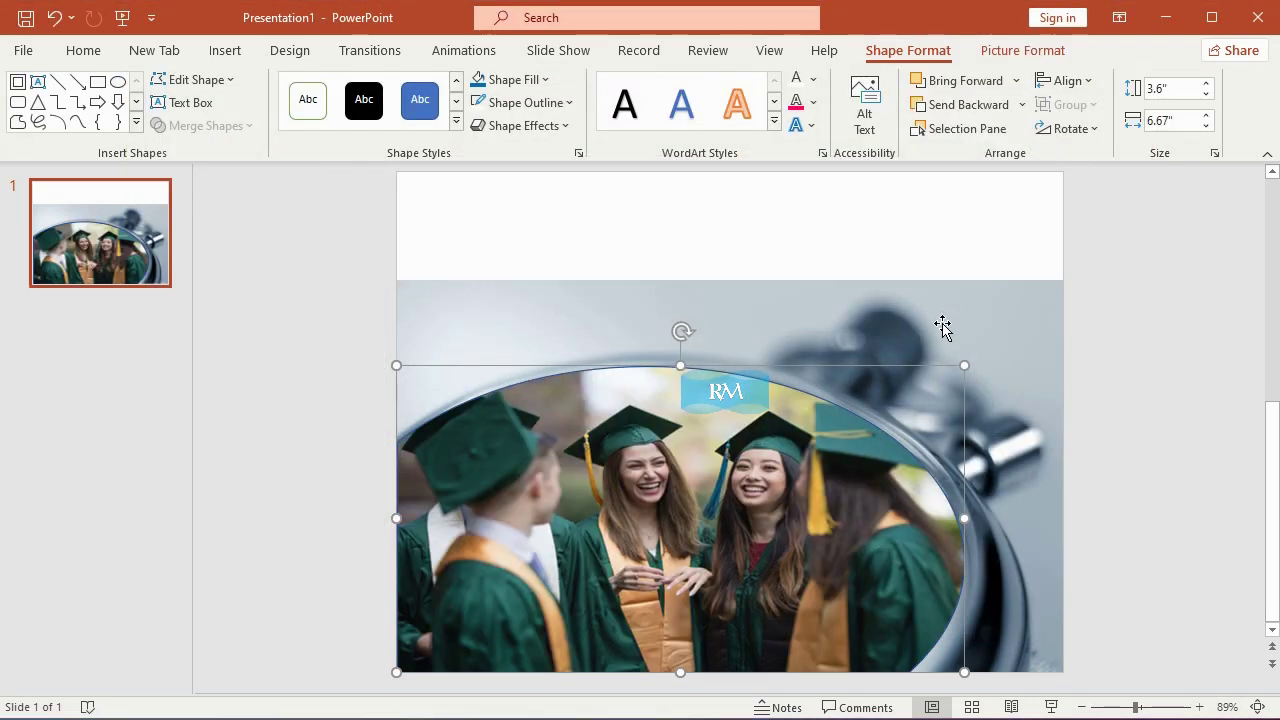
{"action": "left_click", "coordinate": [88, 52]}
Duplicate the photo and tint the back copy orange with a brightness/contrast correction
{"action": "left_click", "coordinate": [33, 100]}
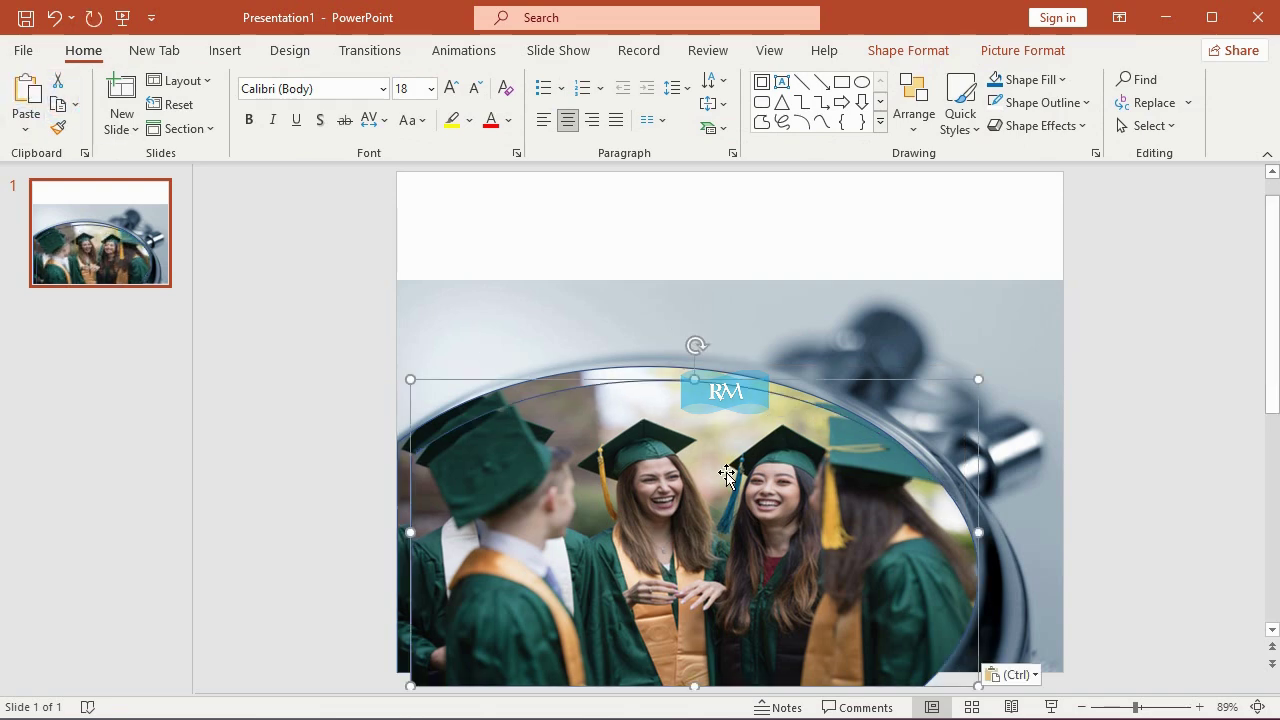
{"action": "left_click_drag", "start_coordinate": [731, 468], "coordinate": [888, 433]}
{"action": "left_click", "coordinate": [525, 463]}
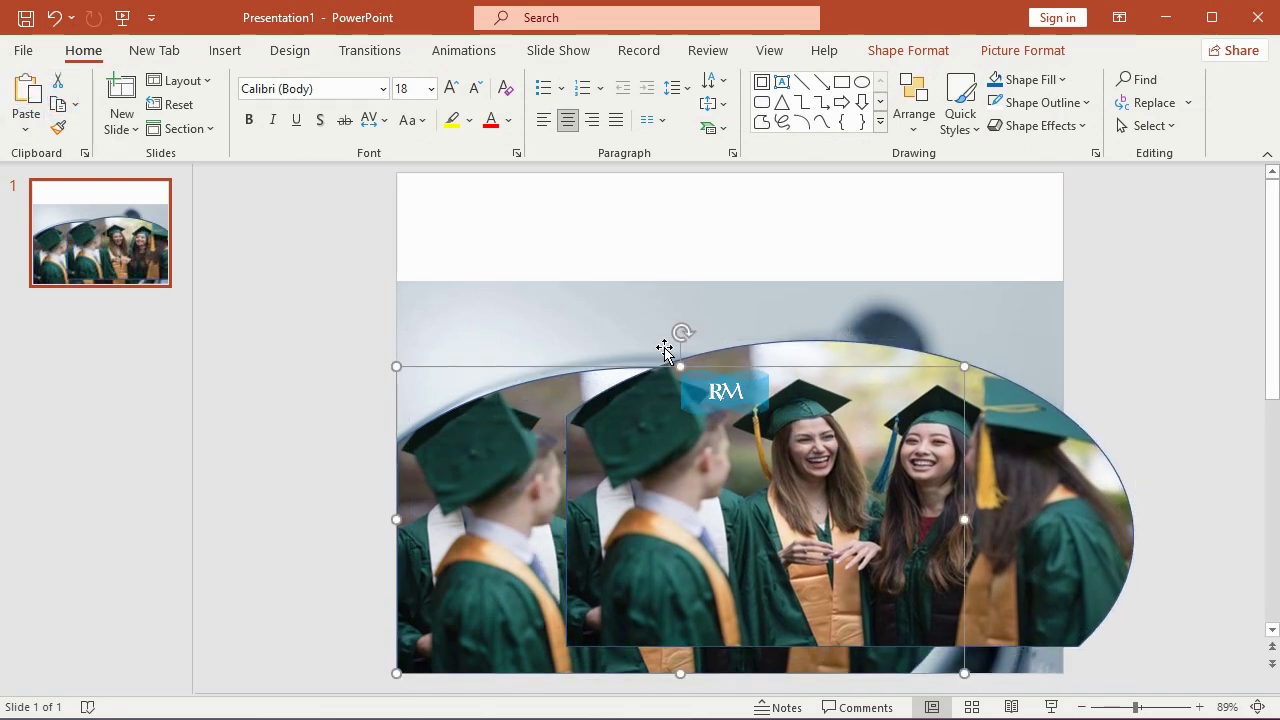
{"action": "left_click", "coordinate": [985, 51]}
{"action": "left_click", "coordinate": [180, 81]}
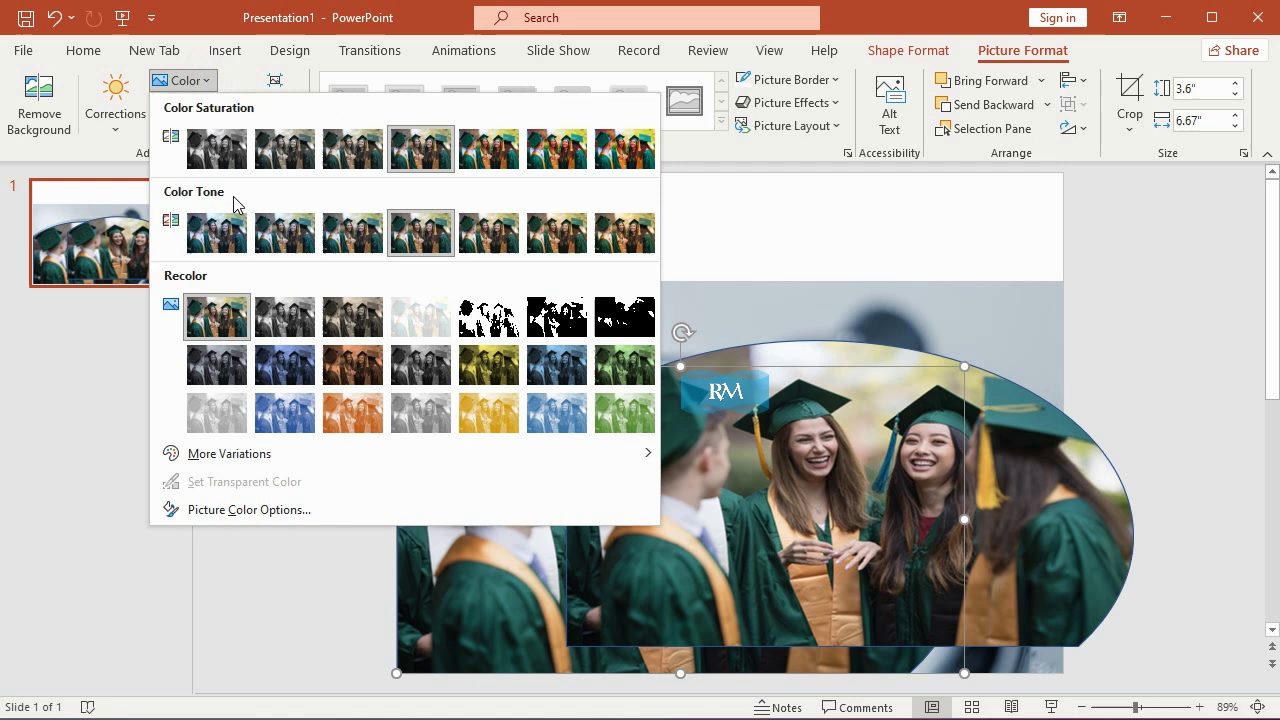
{"action": "left_click", "coordinate": [345, 415]}
{"action": "left_click", "coordinate": [115, 100]}
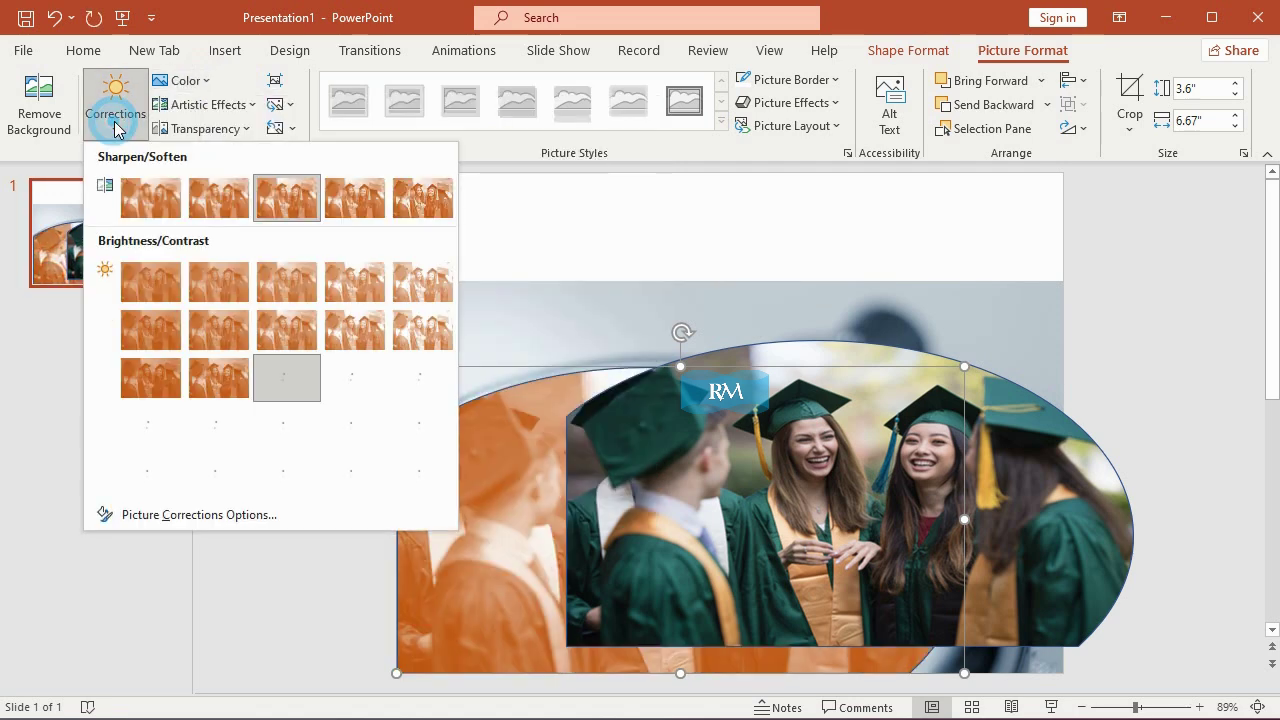
{"action": "left_click", "coordinate": [151, 467]}
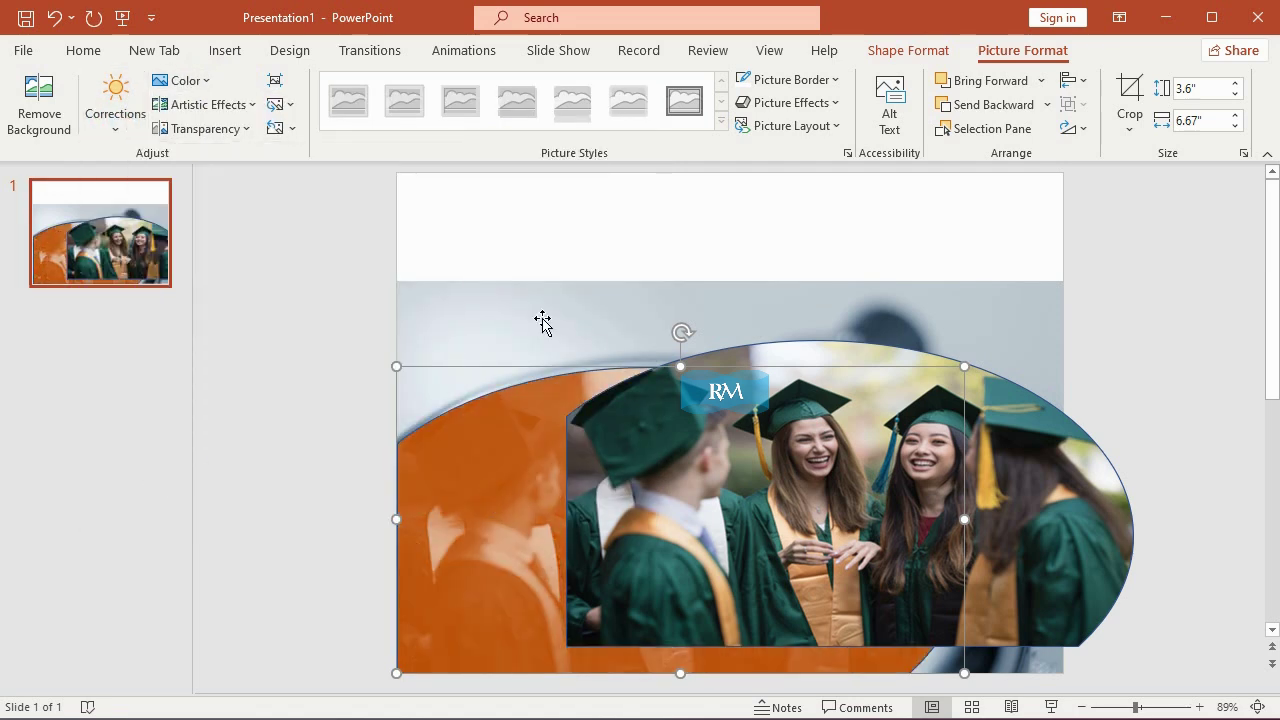
Give the front copy a white 4½ pt outline and align it over the orange copy
{"action": "left_click", "coordinate": [909, 60]}
{"action": "left_click", "coordinate": [525, 102]}
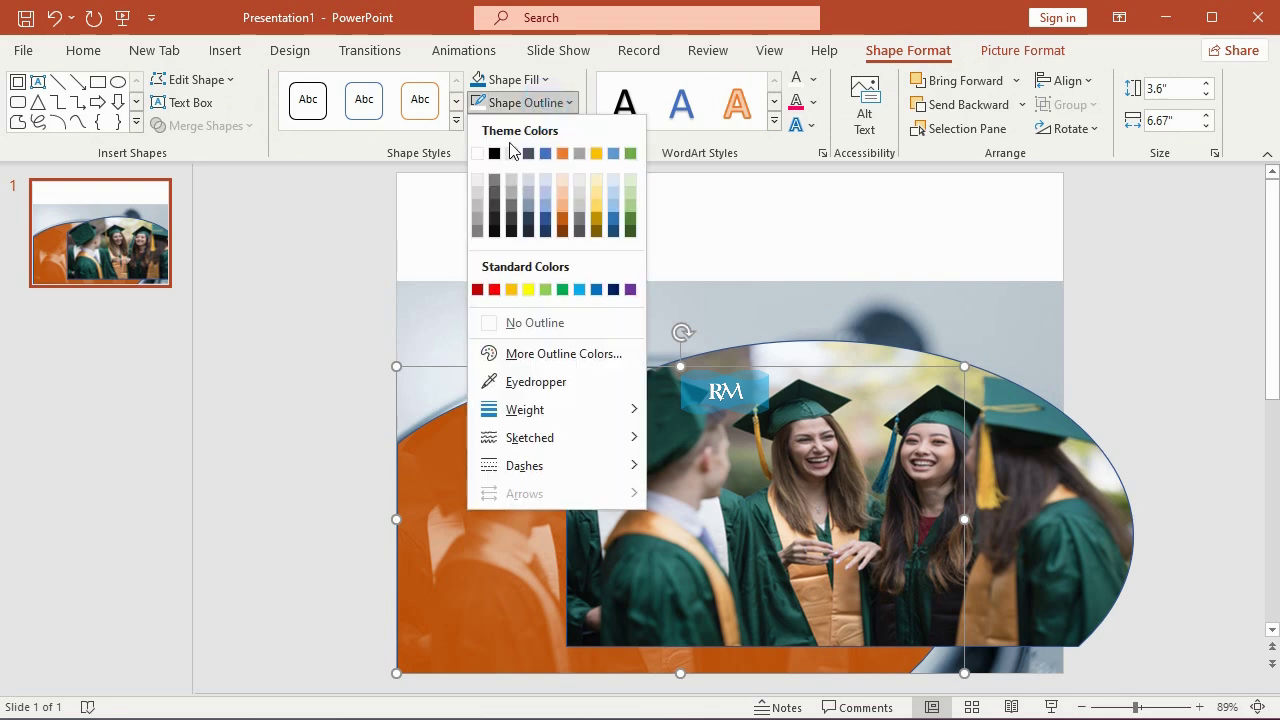
{"action": "left_click", "coordinate": [477, 151]}
{"action": "left_click", "coordinate": [525, 102]}
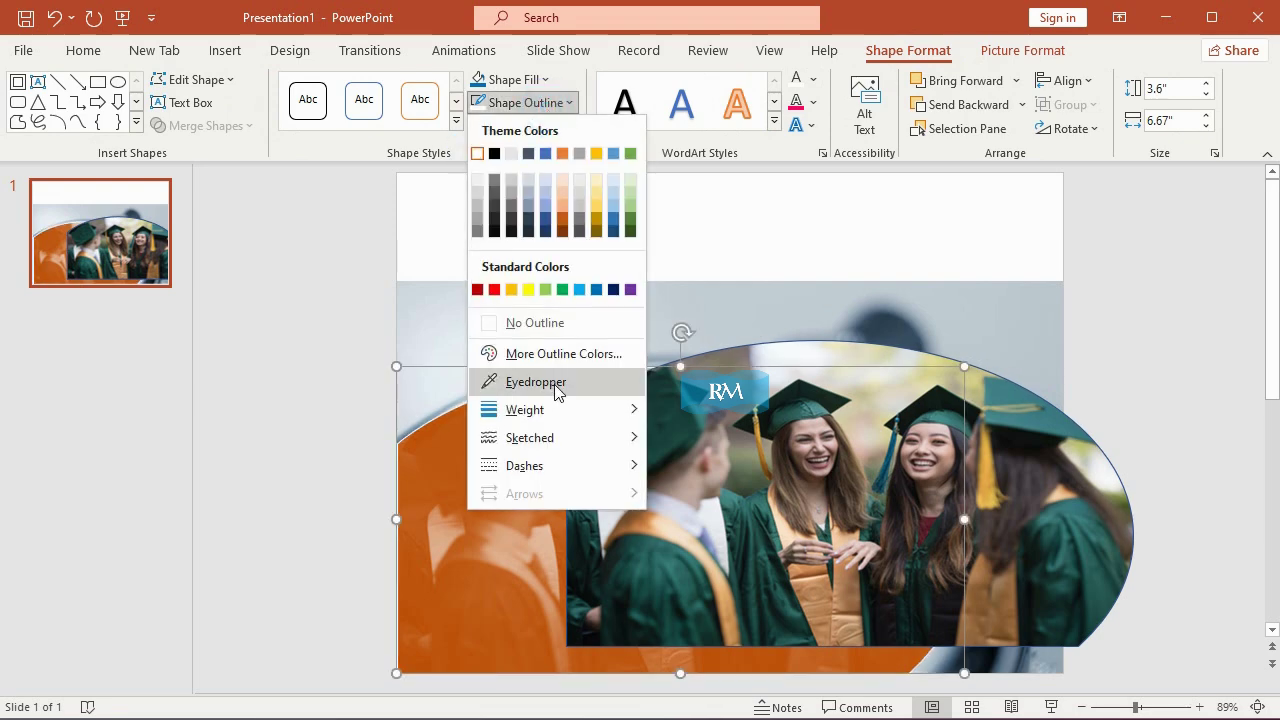
{"action": "mouse_move", "coordinate": [574, 409]}
{"action": "left_click", "coordinate": [742, 591]}
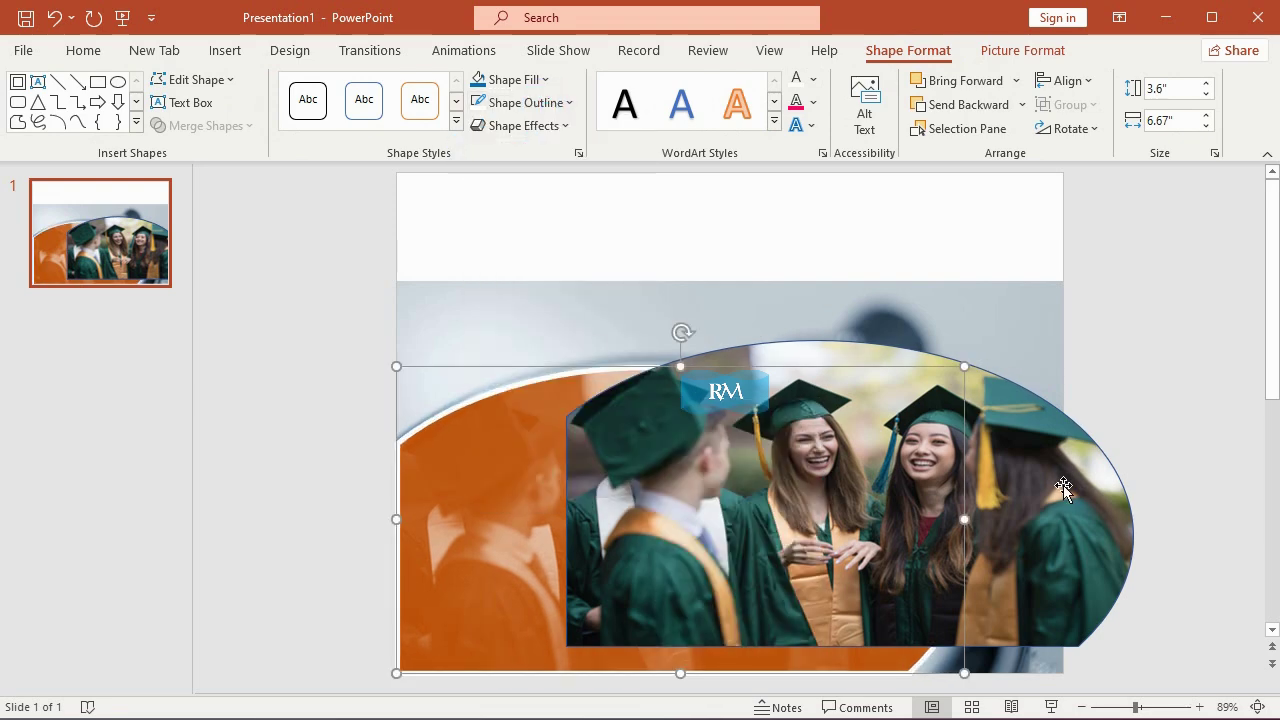
{"action": "mouse_move", "coordinate": [1057, 488]}
{"action": "left_mouse_down"}
{"action": "mouse_move", "coordinate": [561, 373]}
{"action": "mouse_move", "coordinate": [886, 515]}
{"action": "left_mouse_up"}
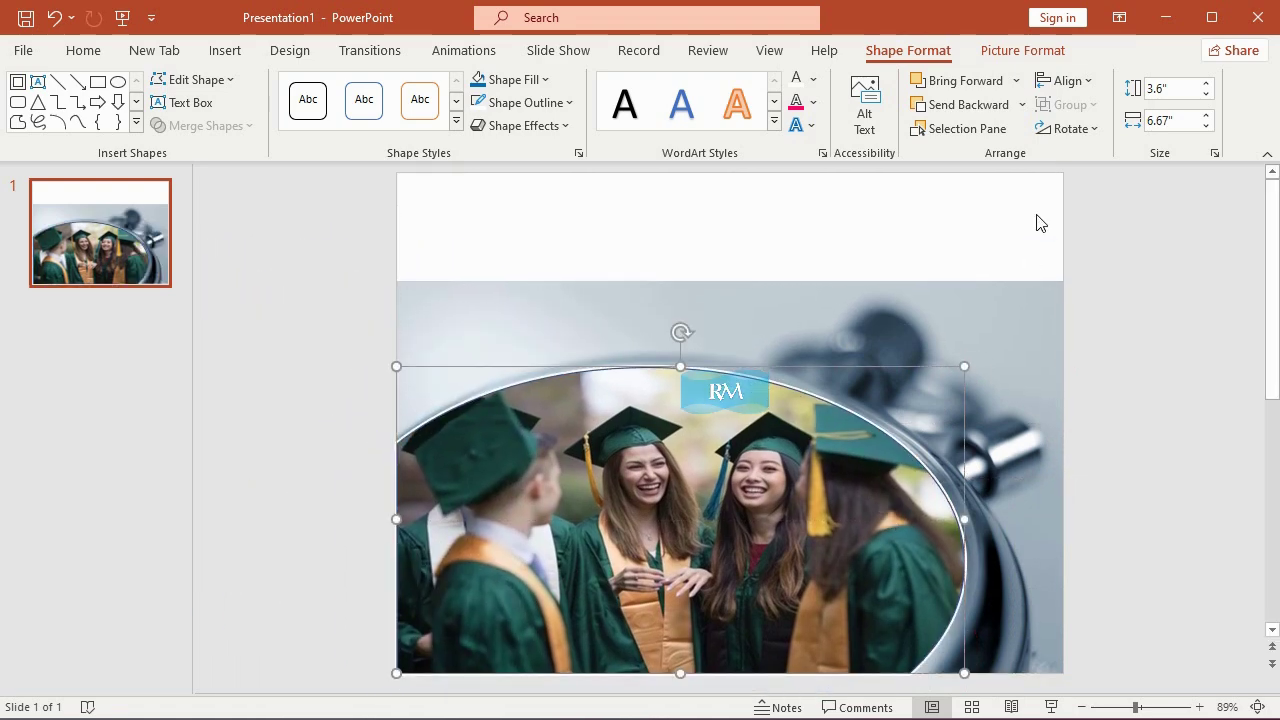
{"action": "left_click", "coordinate": [1022, 50]}
Crop the front photo's right and left sides to a 2.17 in arch around the central graduate
{"action": "left_click", "coordinate": [1128, 90]}
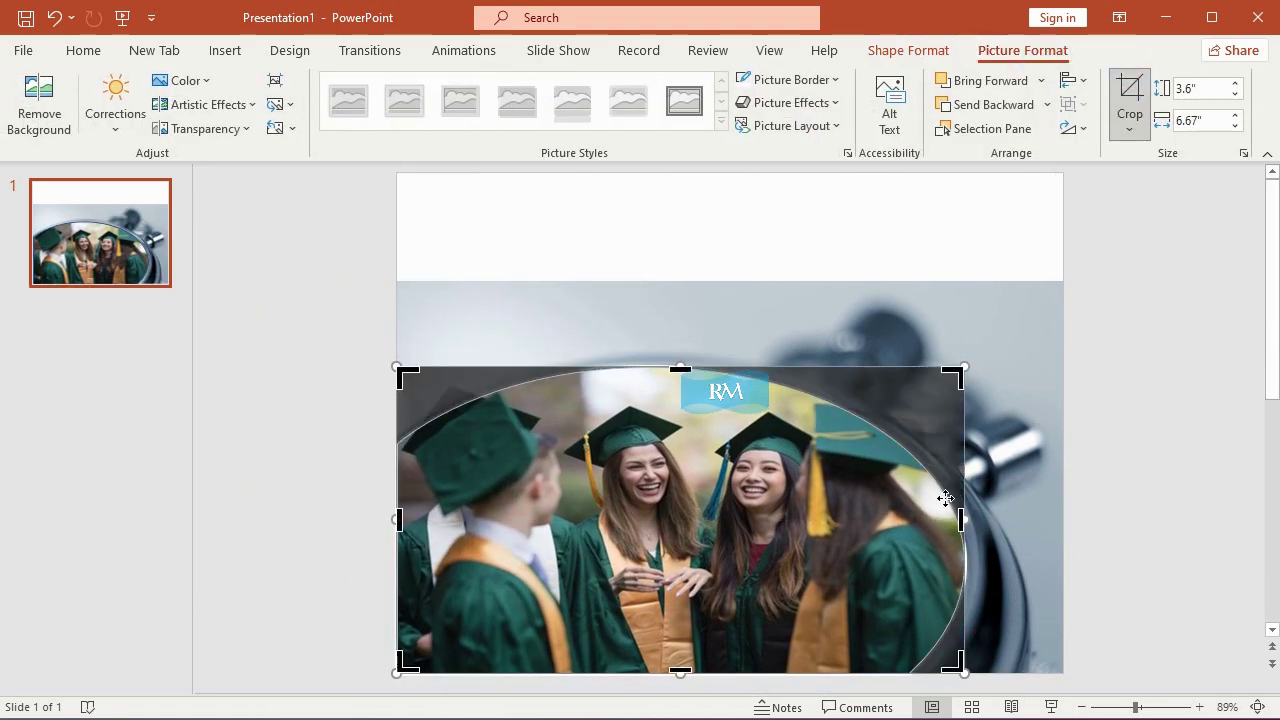
{"action": "left_click_drag", "start_coordinate": [961, 517], "coordinate": [800, 512]}
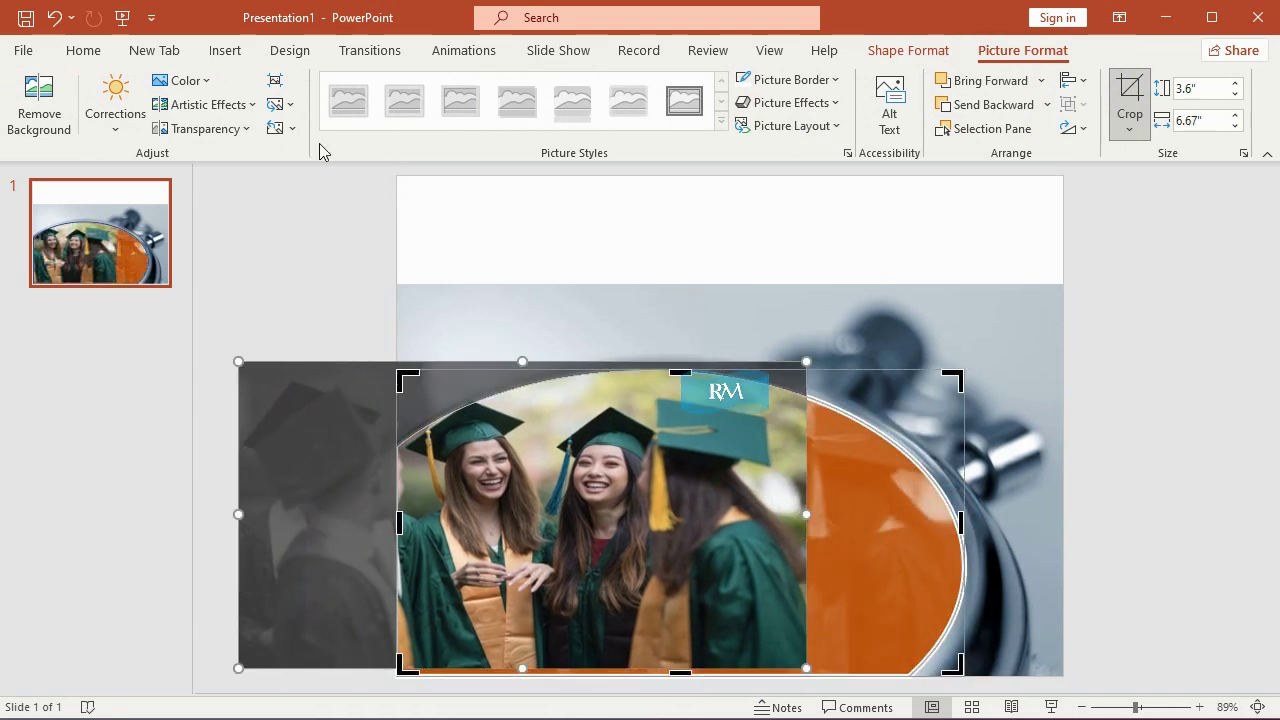
{"action": "left_click", "coordinate": [55, 18]}
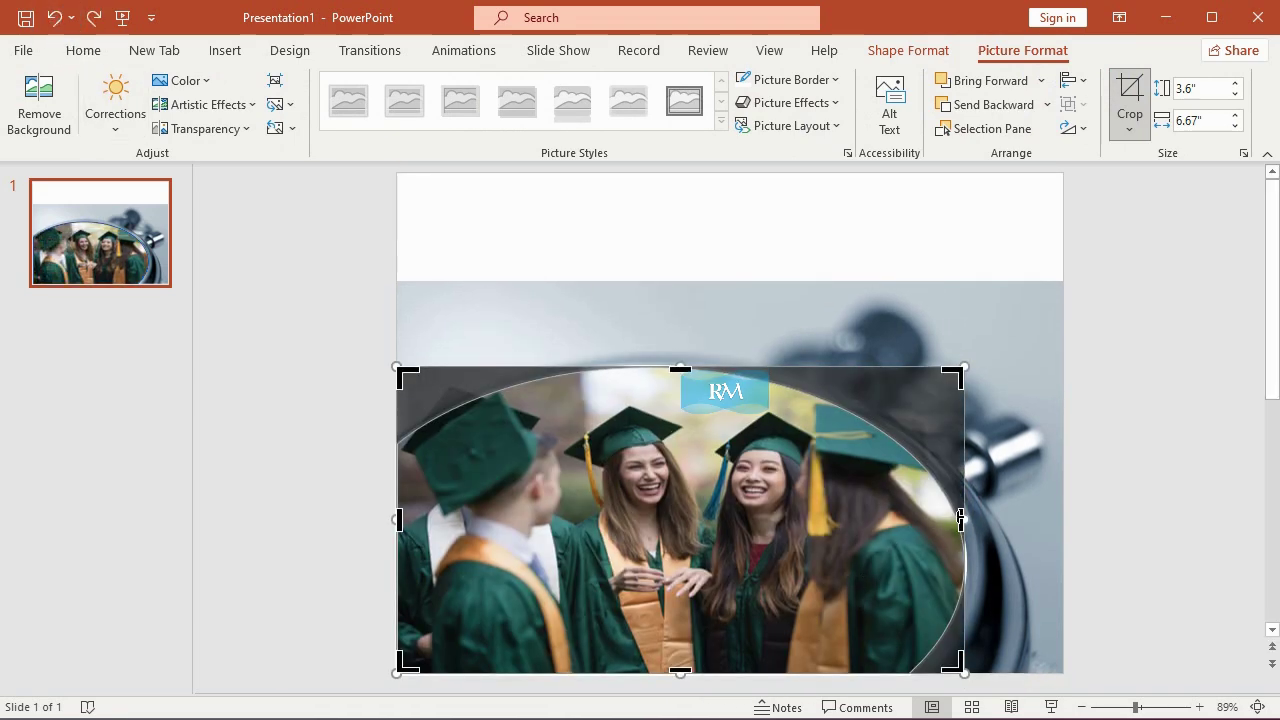
{"action": "left_click_drag", "start_coordinate": [961, 517], "coordinate": [738, 517]}
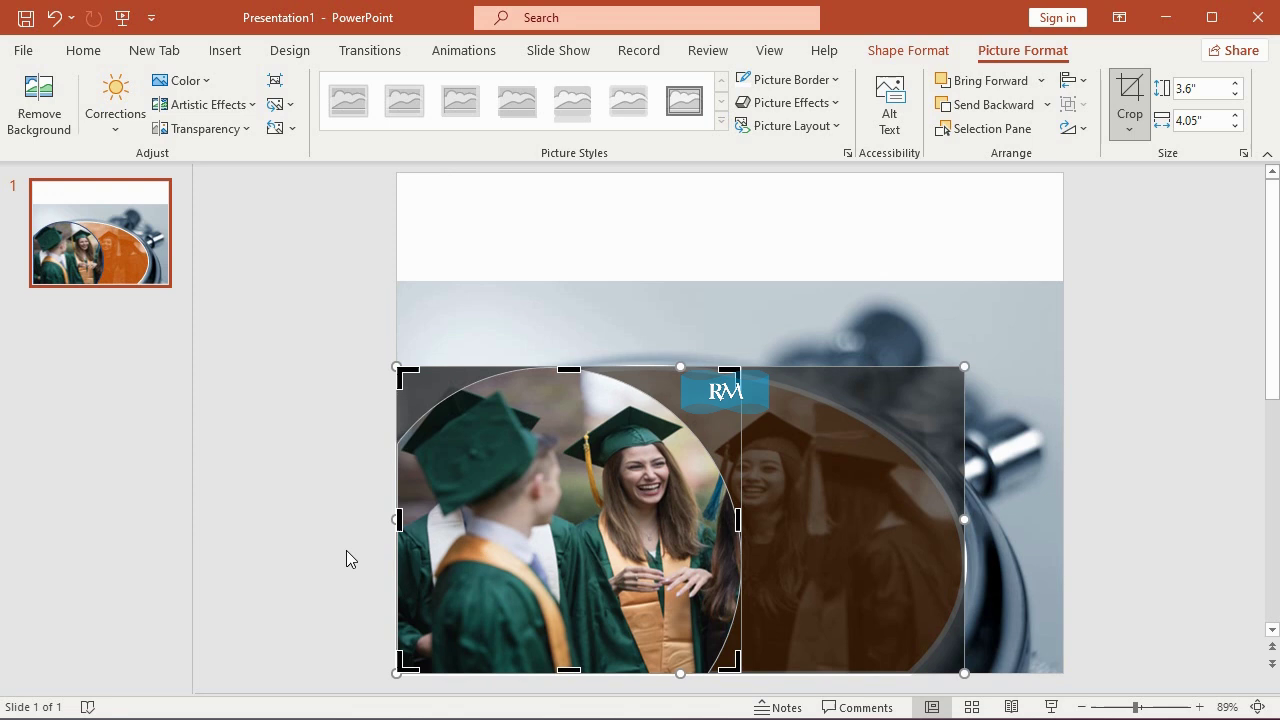
{"action": "left_click_drag", "start_coordinate": [399, 519], "coordinate": [553, 541]}
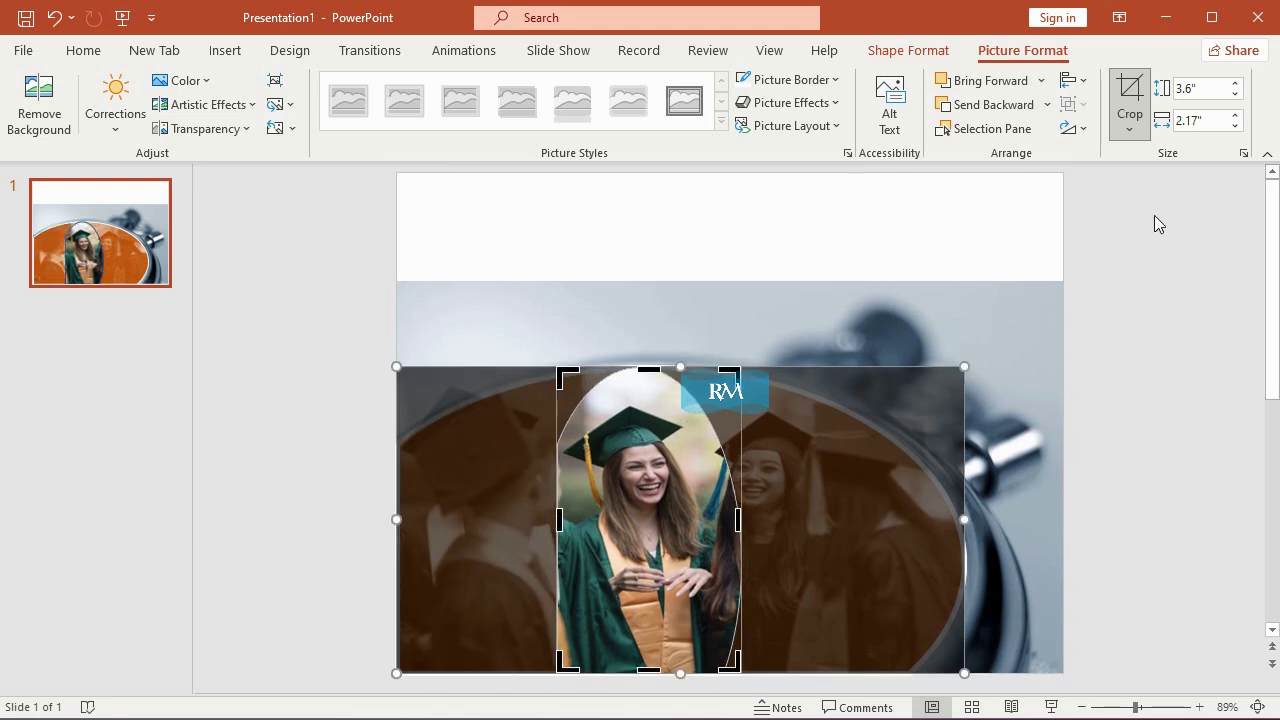
{"action": "left_click", "coordinate": [1120, 95]}
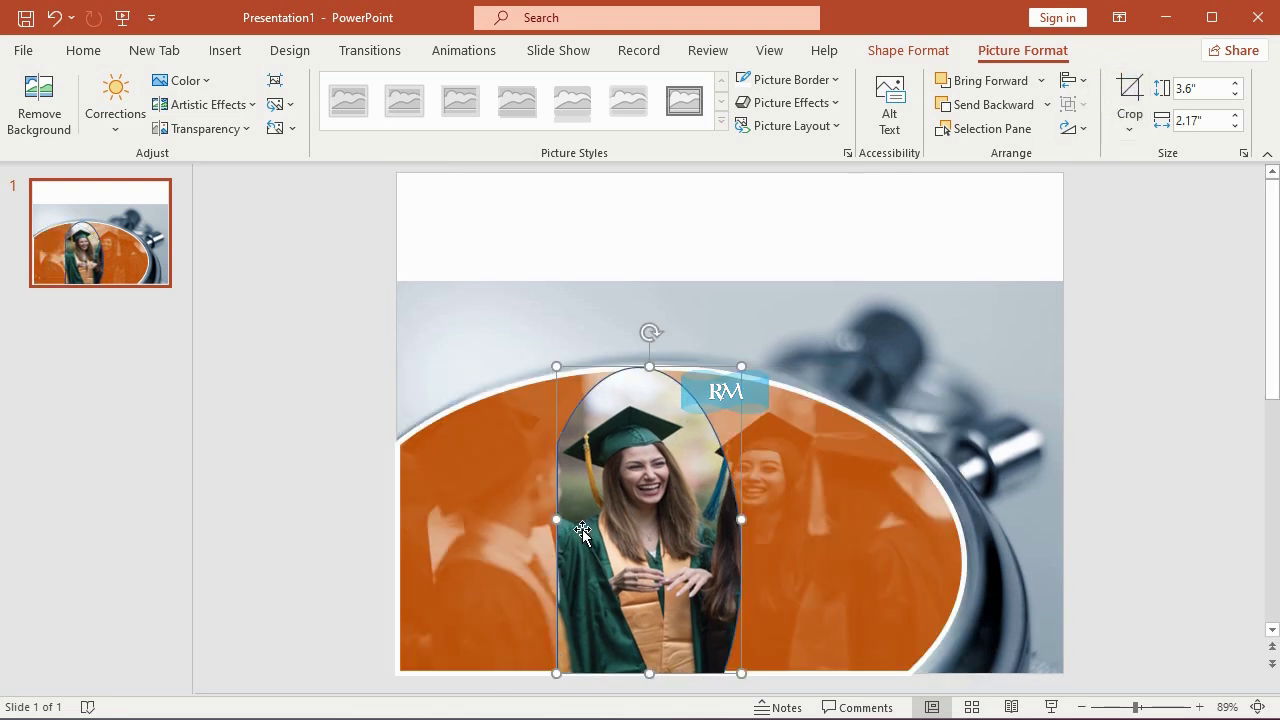
Edit the arch's points, deleting two vertices and bending the left edge into an outward curve
{"action": "left_click", "coordinate": [908, 50]}
{"action": "left_click", "coordinate": [222, 80]}
{"action": "left_click", "coordinate": [204, 137]}
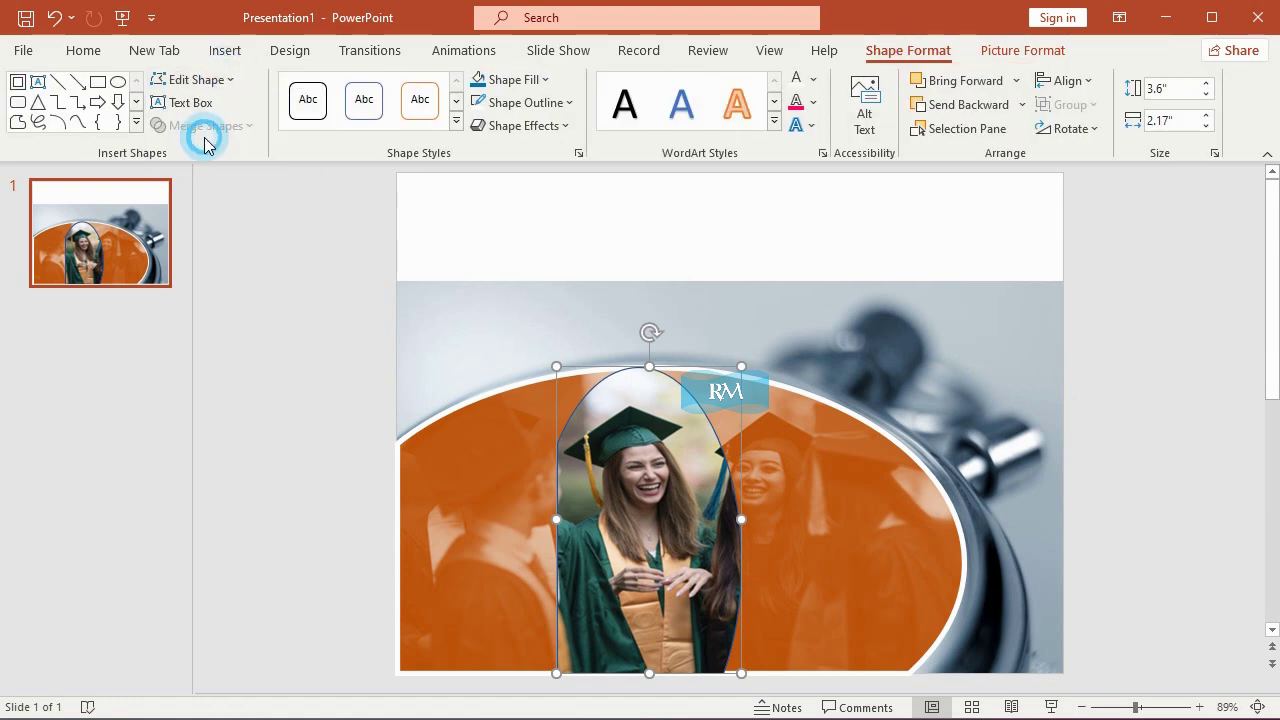
{"action": "right_click", "coordinate": [556, 439]}
{"action": "left_click", "coordinate": [598, 479]}
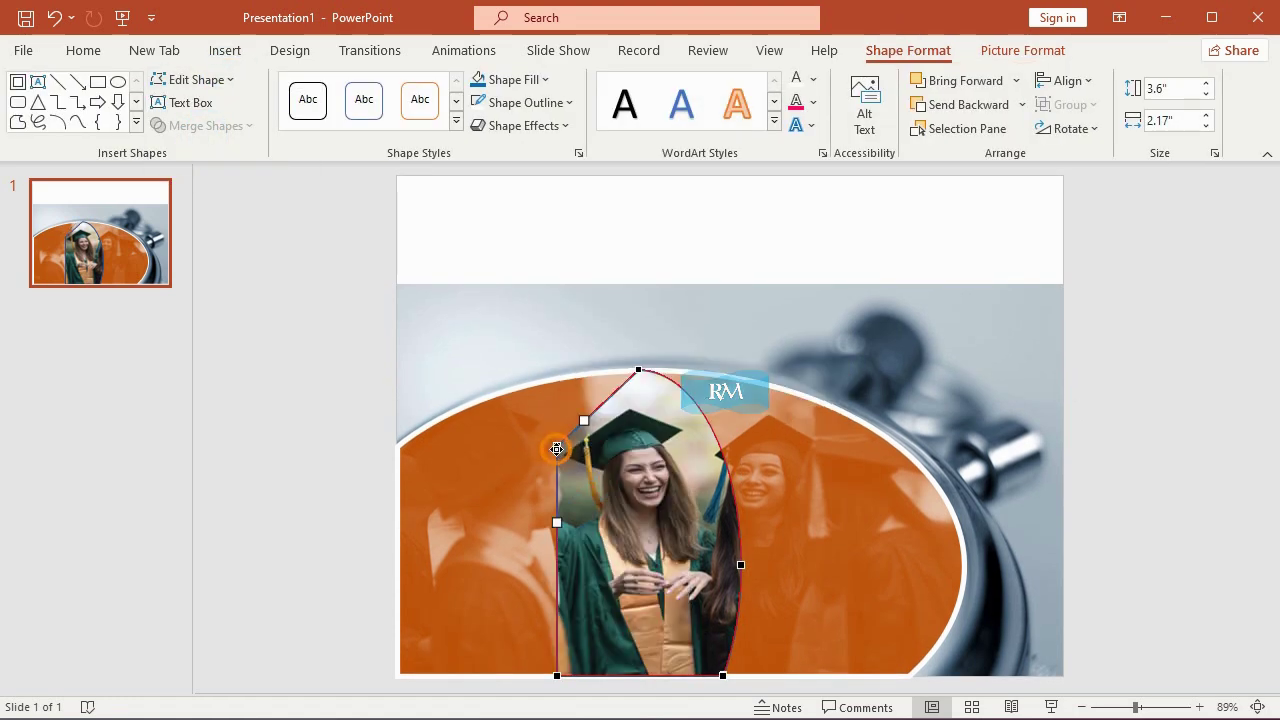
{"action": "right_click", "coordinate": [559, 445]}
{"action": "left_click", "coordinate": [590, 500]}
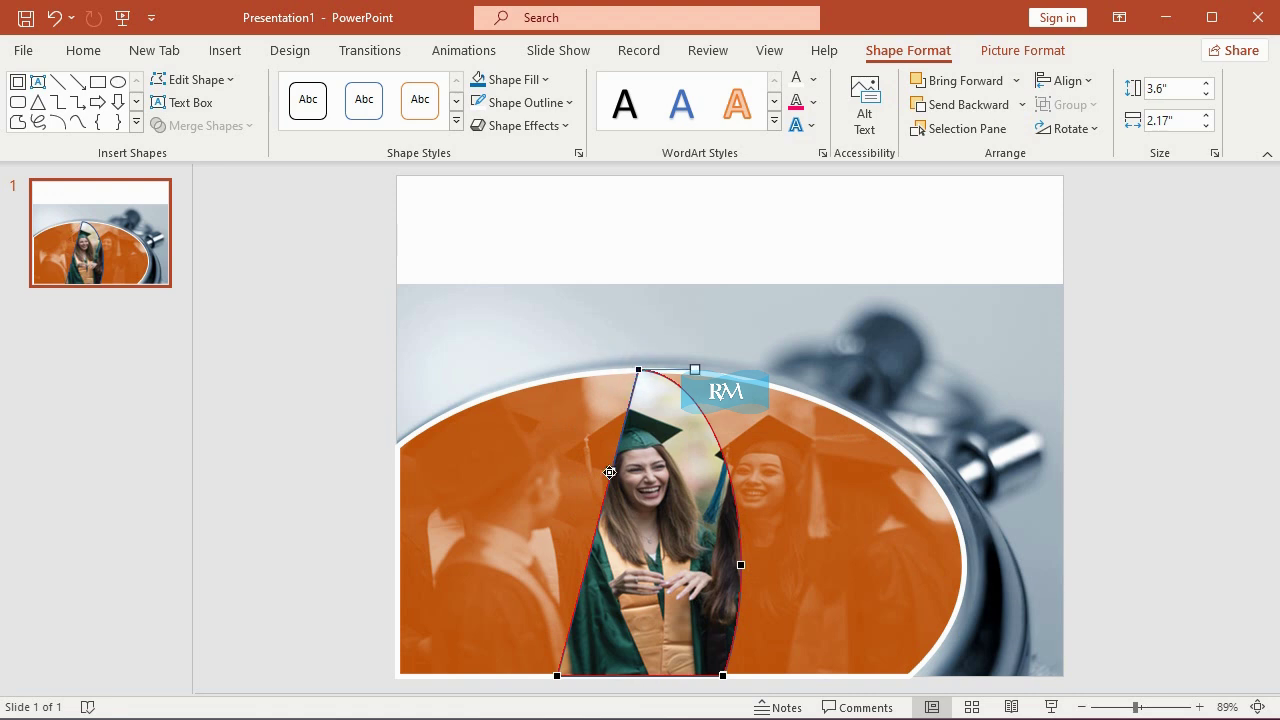
{"action": "left_click_drag", "start_coordinate": [545, 394], "coordinate": [546, 393]}
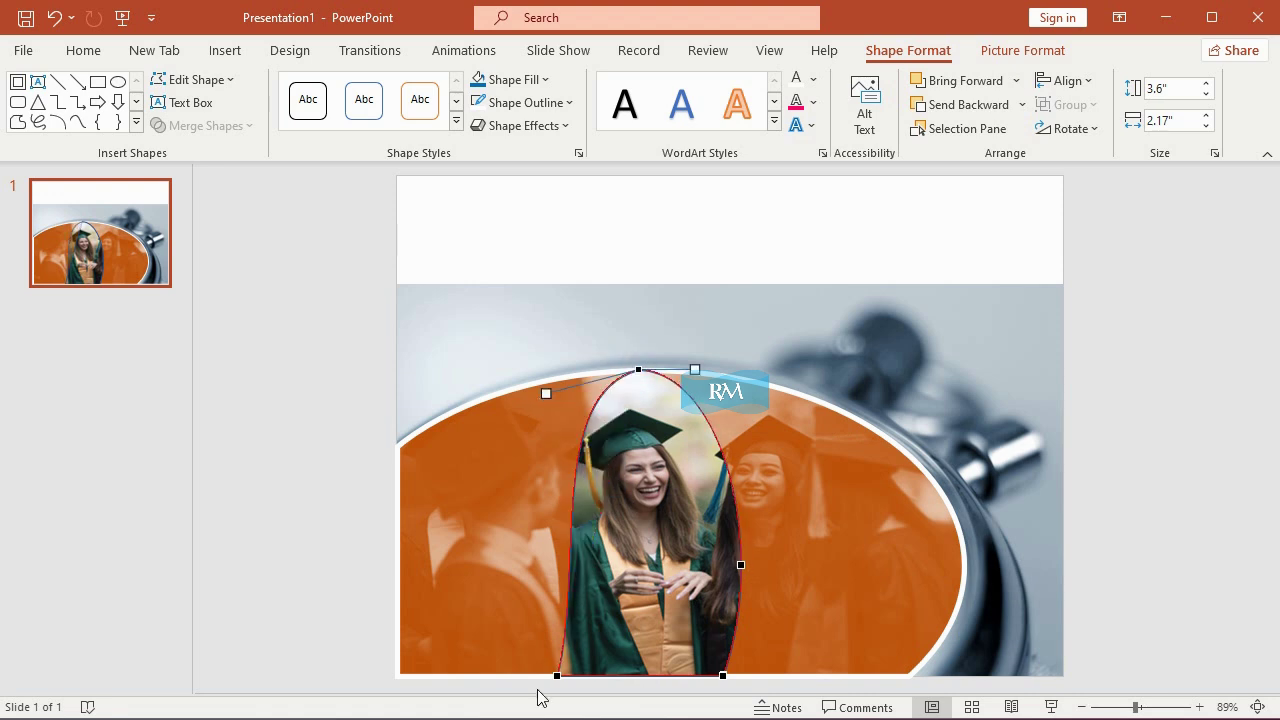
{"action": "left_click", "coordinate": [557, 673]}
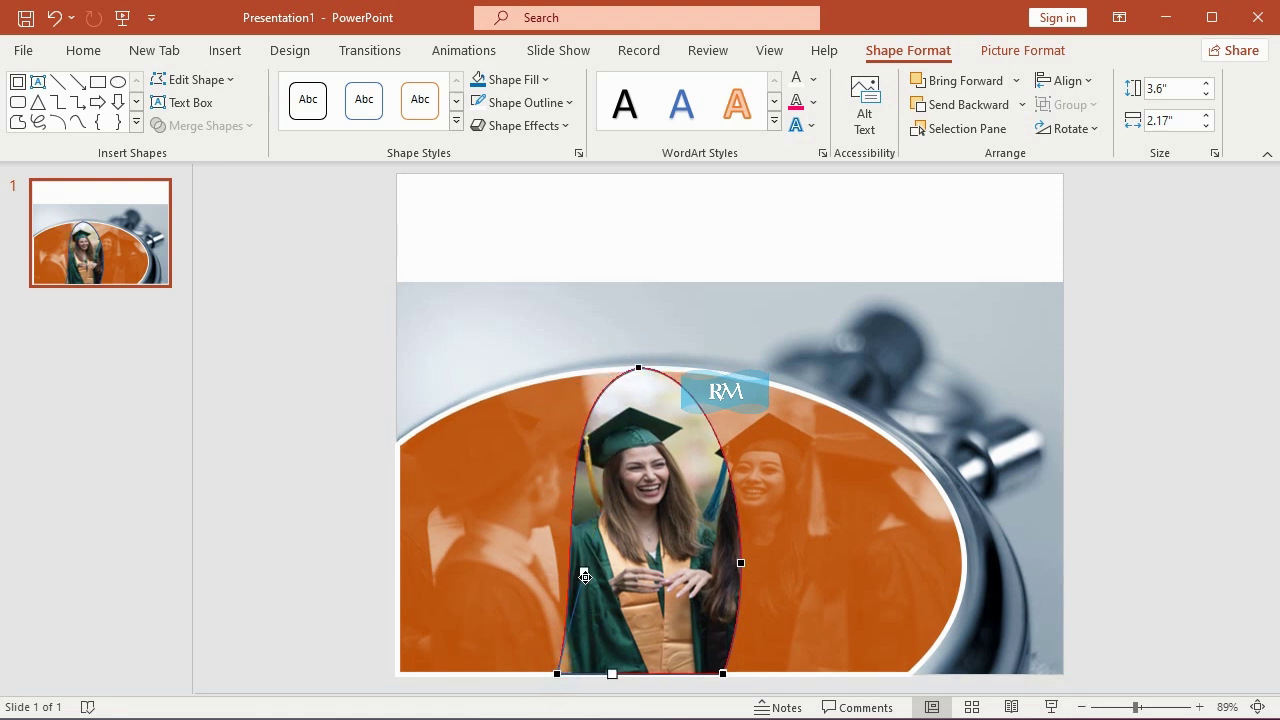
{"action": "mouse_move", "coordinate": [585, 576]}
{"action": "left_mouse_down"}
{"action": "mouse_move", "coordinate": [561, 572]}
{"action": "mouse_move", "coordinate": [556, 590]}
{"action": "left_mouse_up"}
Give the arch a white 2¼ pt outline
{"action": "left_click", "coordinate": [545, 104]}
{"action": "left_click", "coordinate": [545, 104]}
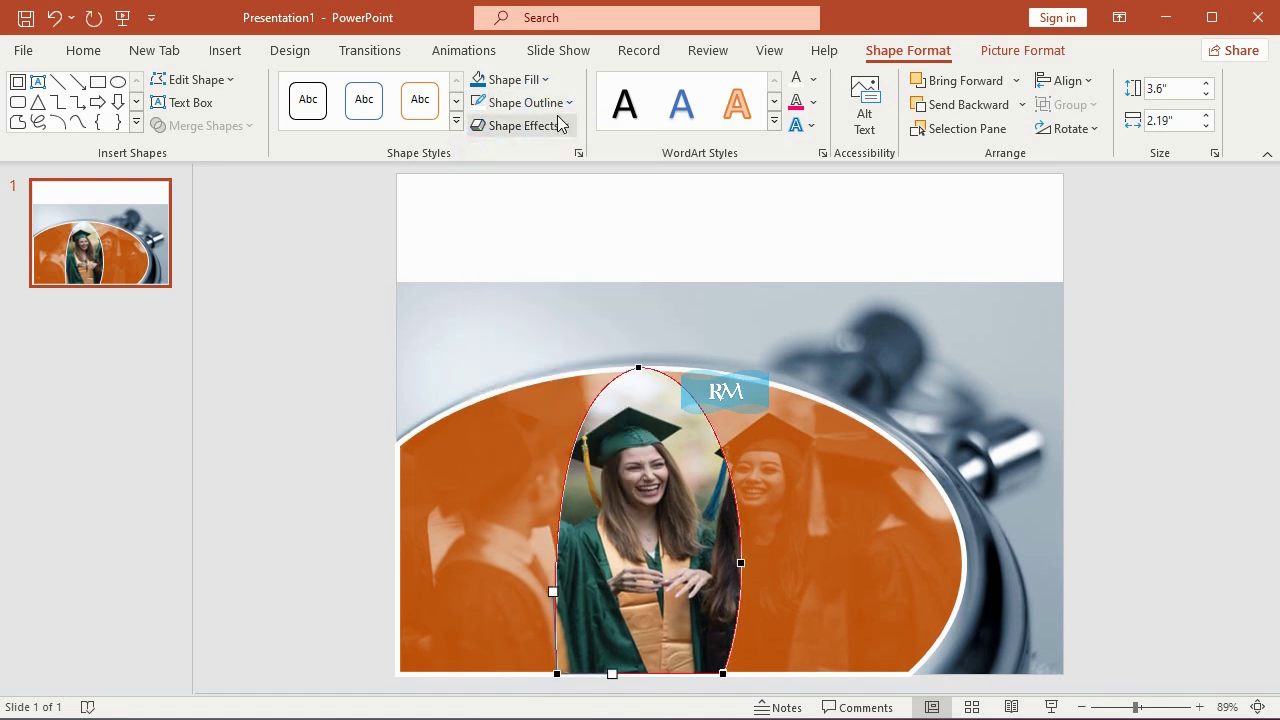
{"action": "left_click", "coordinate": [545, 104]}
{"action": "mouse_move", "coordinate": [547, 410]}
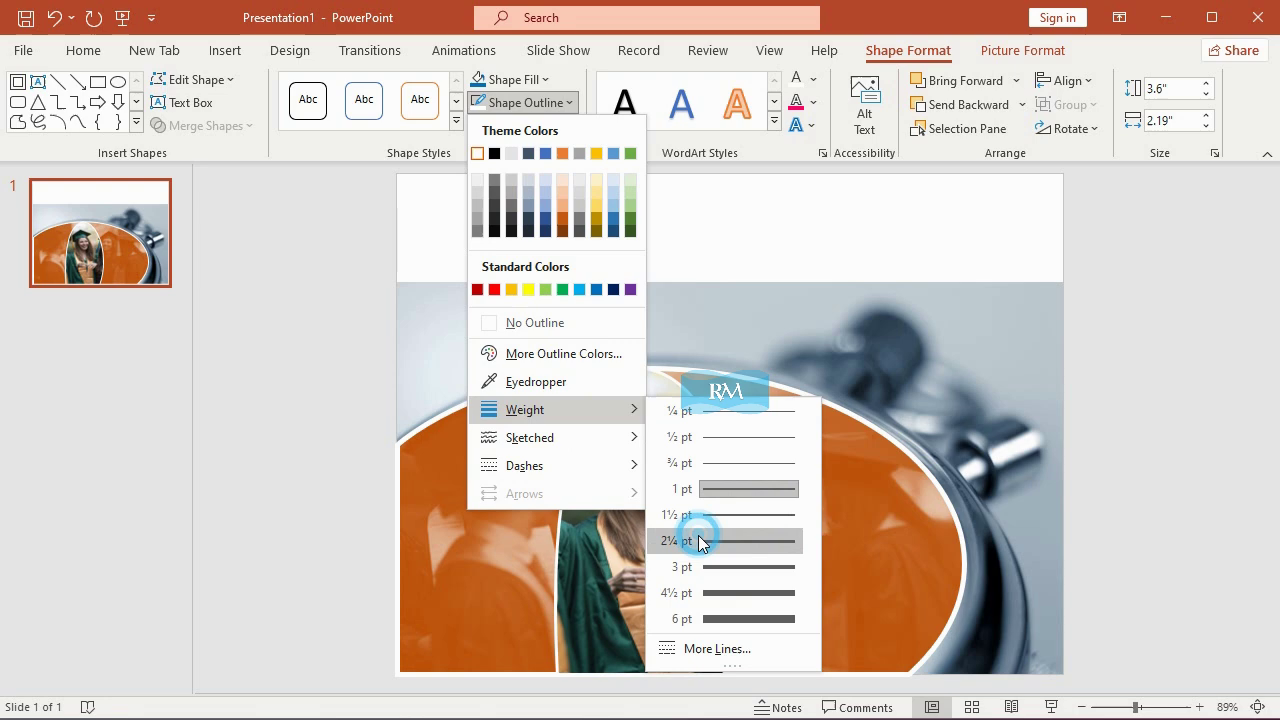
{"action": "left_click", "coordinate": [694, 536]}
{"action": "left_click", "coordinate": [1080, 415]}
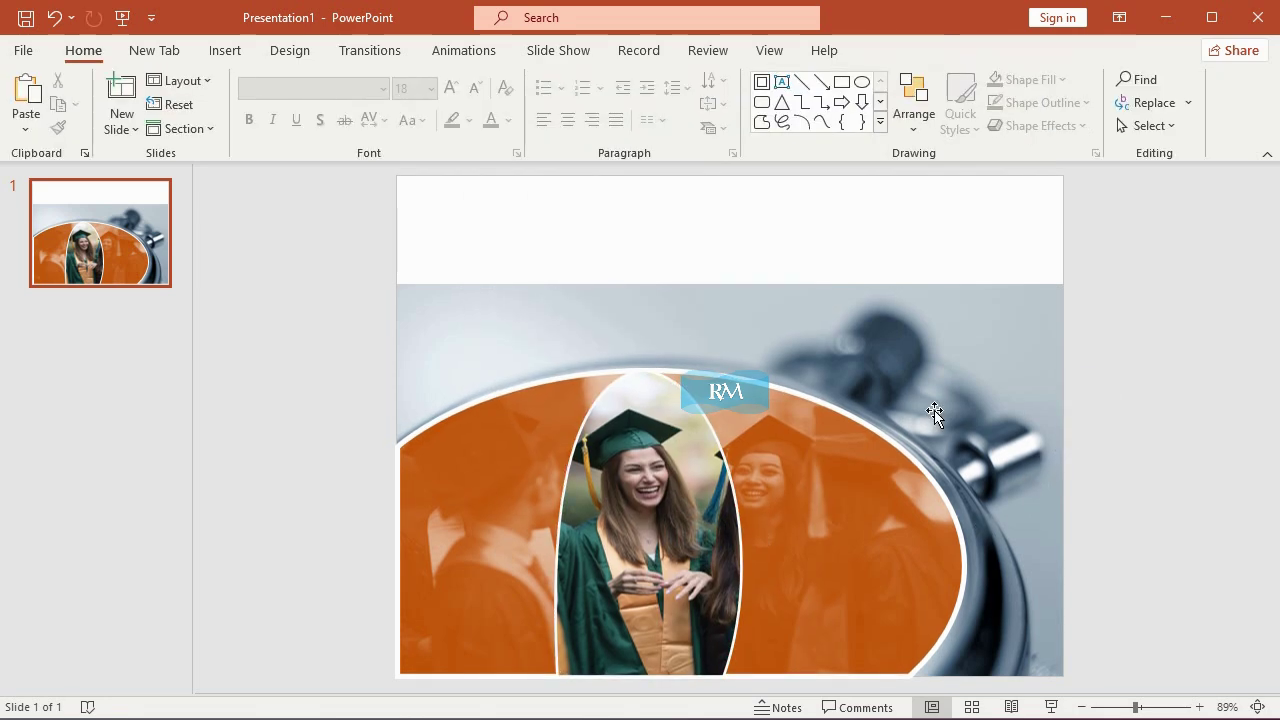
Cut the stethoscope background picture and draw a rectangle covering the whole slide
{"action": "right_click", "coordinate": [965, 316]}
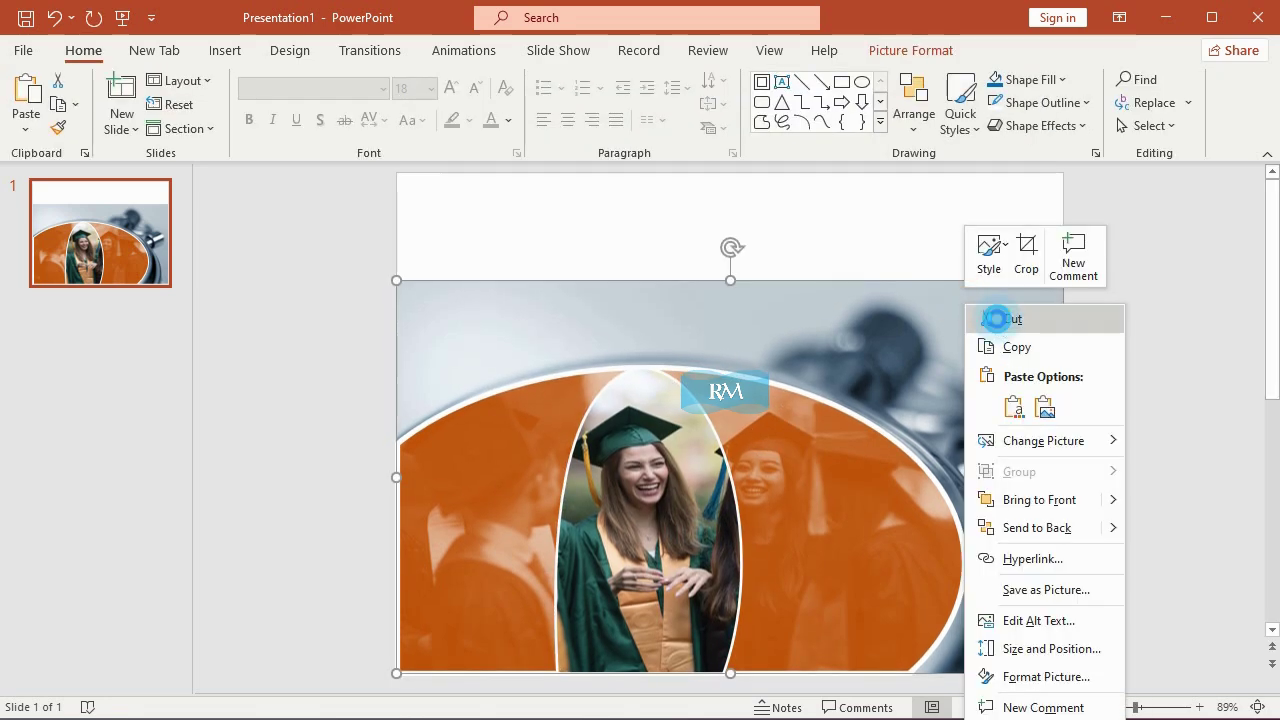
{"action": "left_click", "coordinate": [995, 318]}
{"action": "left_click", "coordinate": [205, 52]}
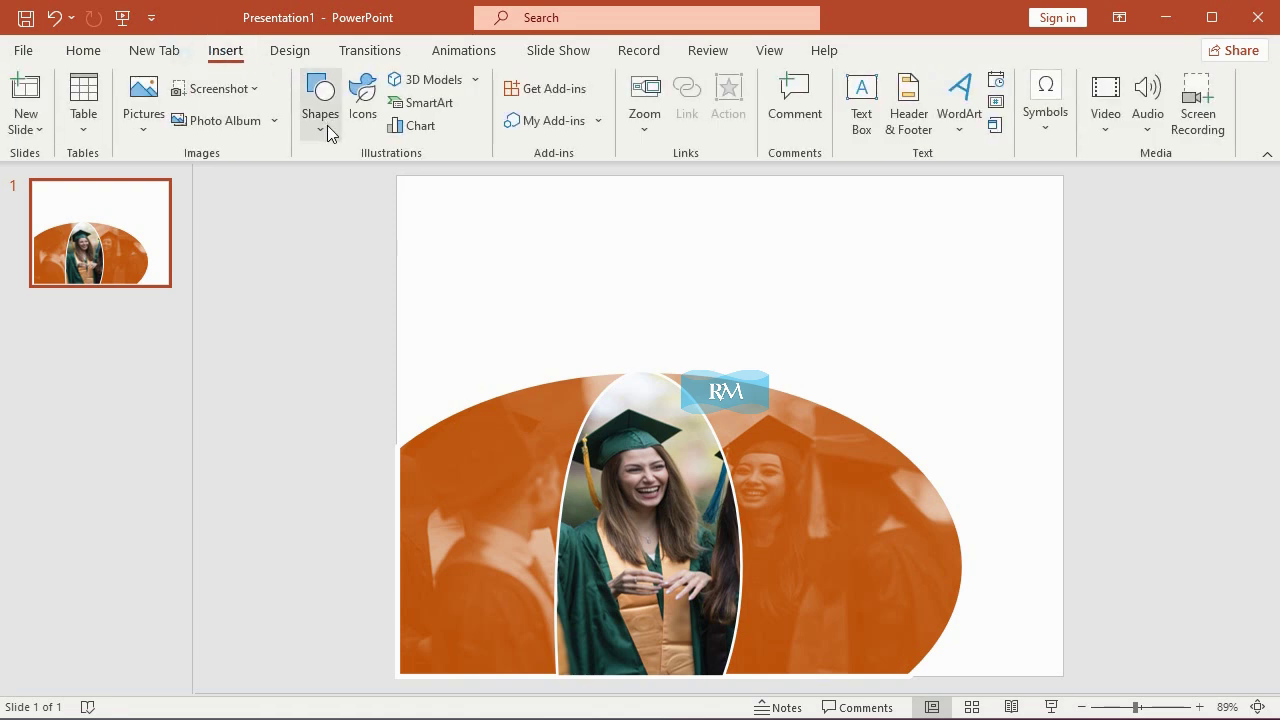
{"action": "left_click", "coordinate": [325, 118]}
{"action": "left_click", "coordinate": [311, 319]}
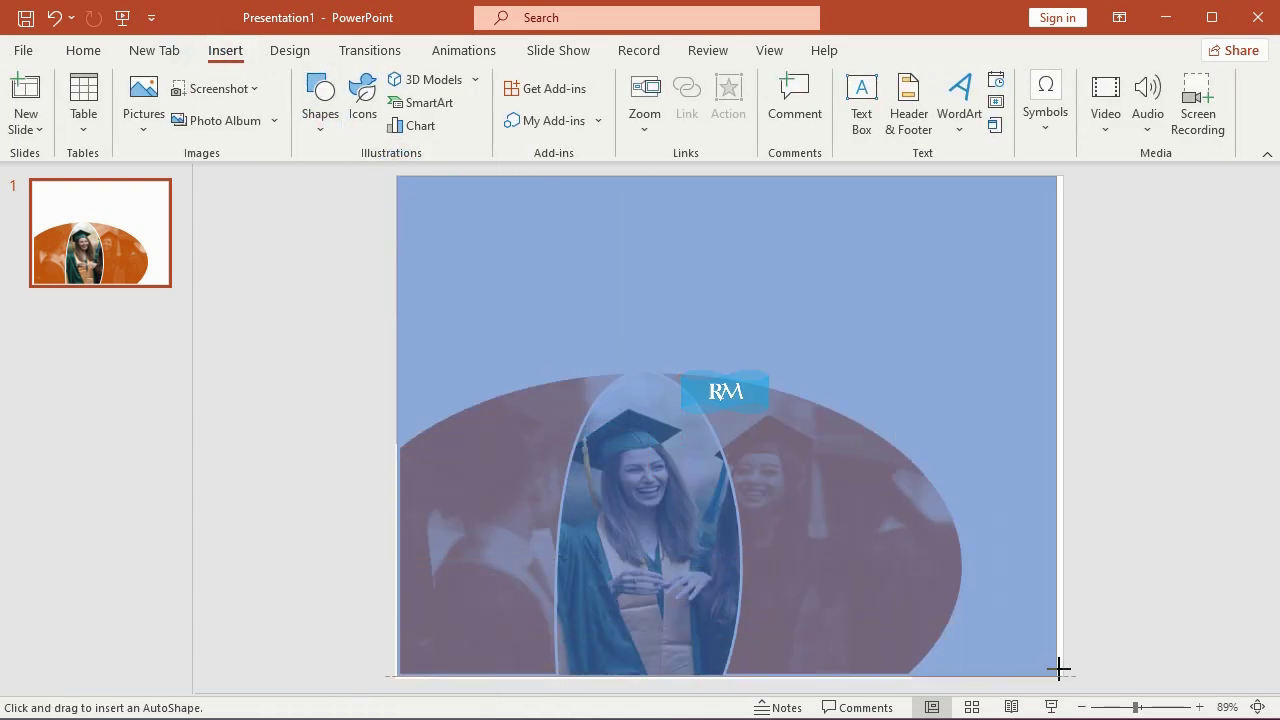
{"action": "left_click_drag", "start_coordinate": [394, 177], "coordinate": [1063, 676]}
Fill the rectangle with the stock photo of a man holding a phone and send it to back
{"action": "left_click", "coordinate": [513, 79]}
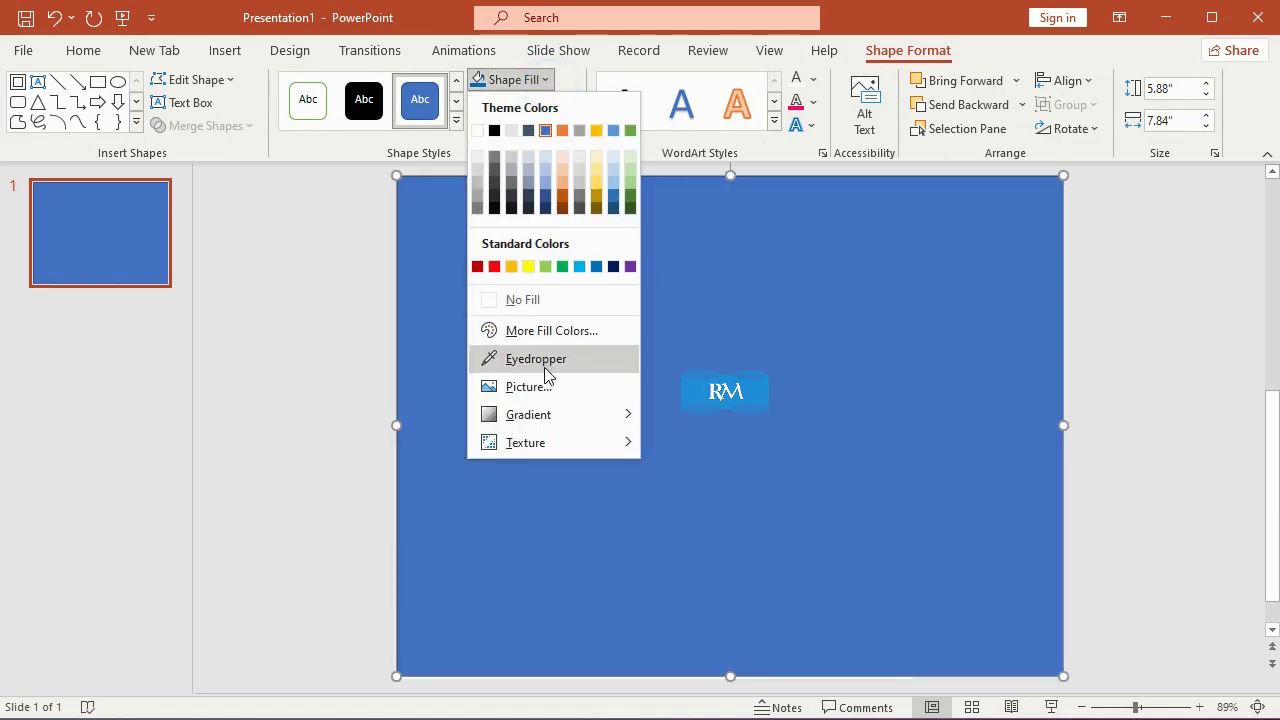
{"action": "left_click", "coordinate": [540, 383]}
{"action": "left_click", "coordinate": [493, 368]}
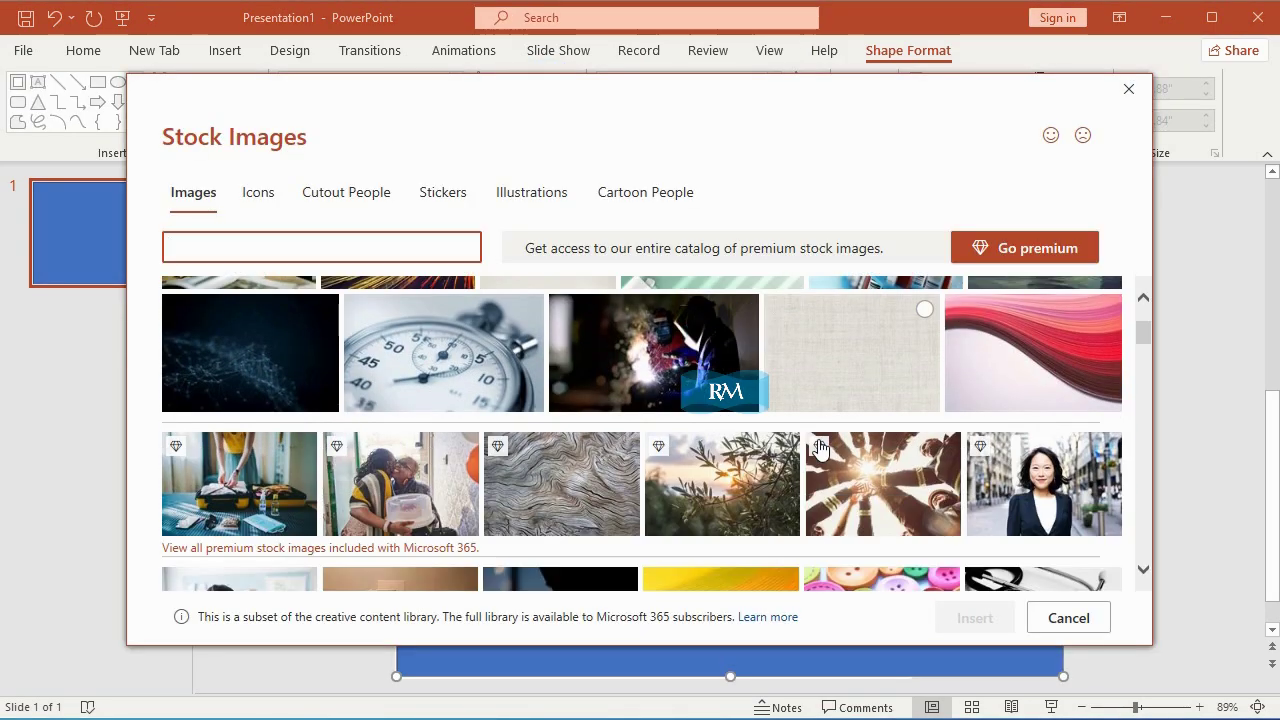
{"action": "scroll", "coordinate": [818, 447], "scroll_direction": "down", "scroll_amount": 3}
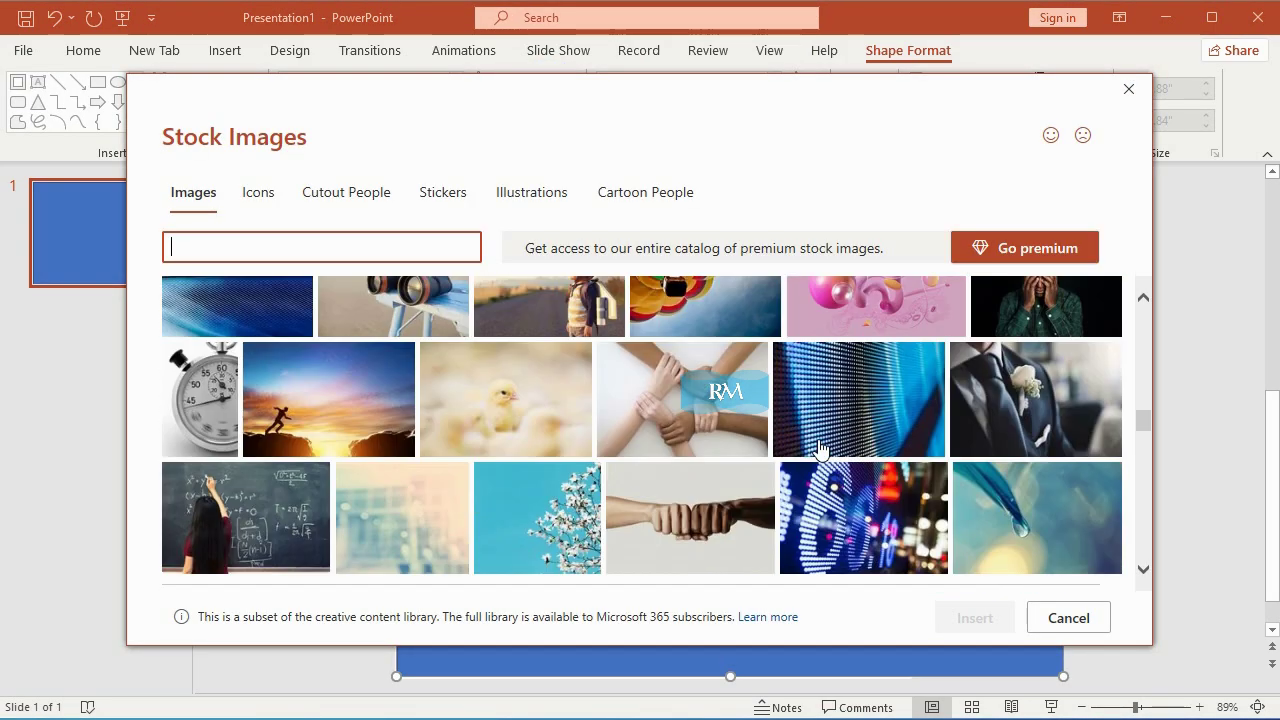
{"action": "scroll", "coordinate": [820, 450], "scroll_direction": "down", "scroll_amount": 3}
{"action": "left_click", "coordinate": [760, 481]}
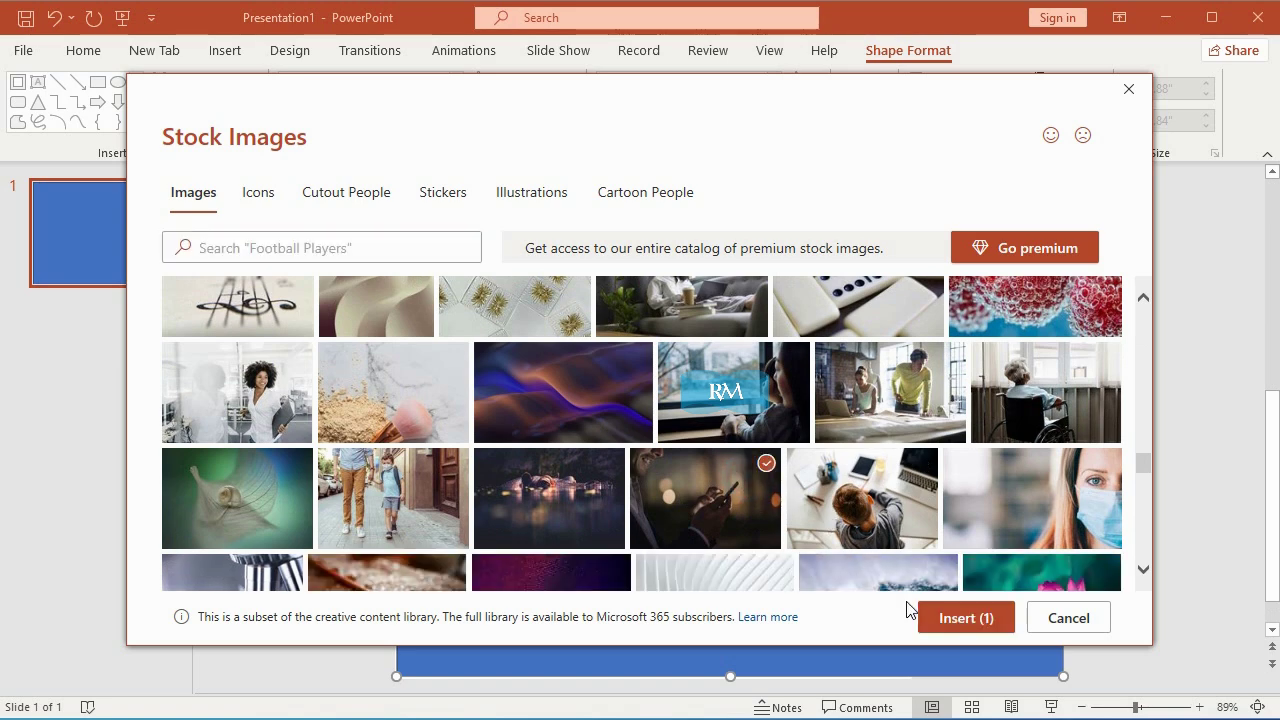
{"action": "left_click", "coordinate": [948, 628]}
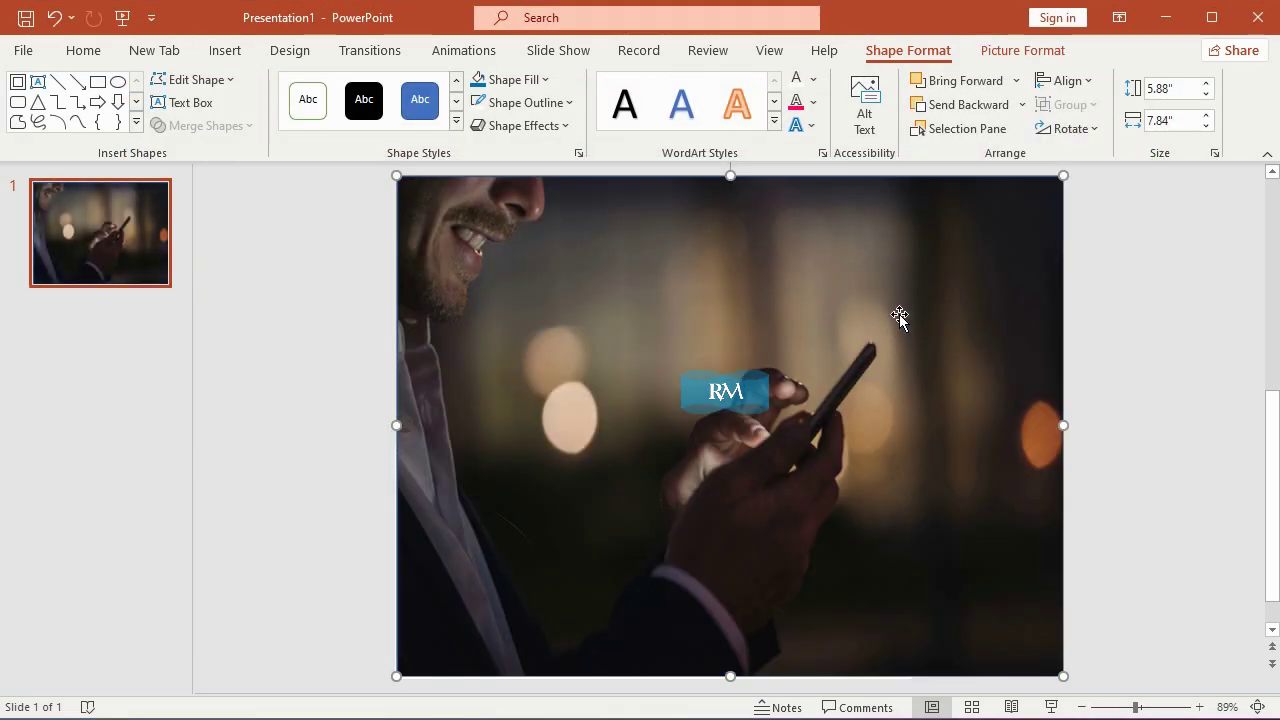
{"action": "right_click", "coordinate": [899, 314]}
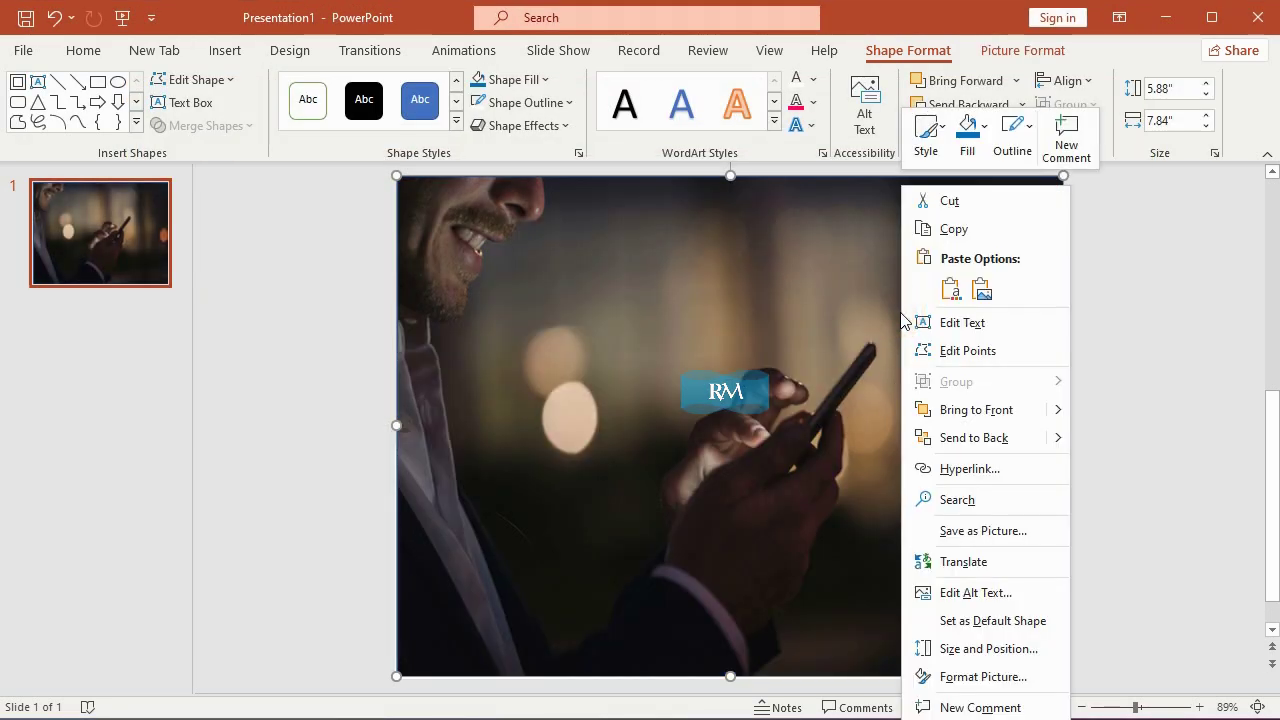
{"action": "left_click", "coordinate": [1079, 438]}
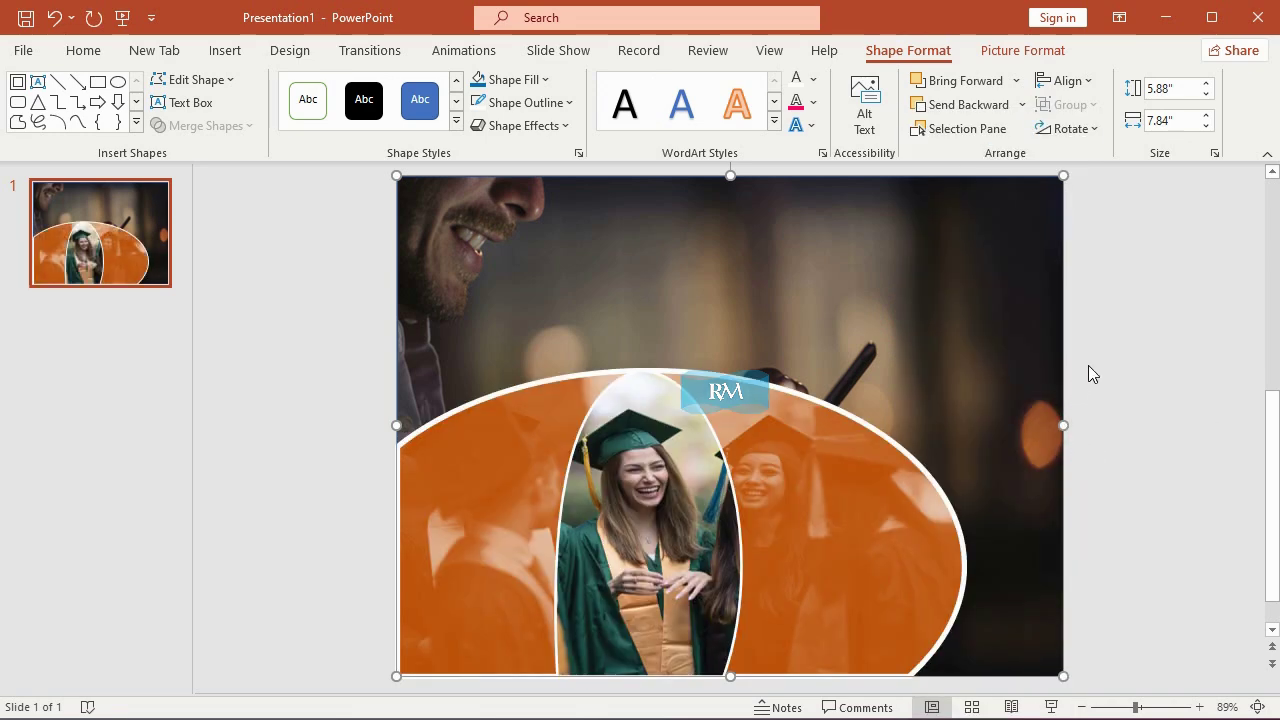
{"action": "left_click", "coordinate": [1088, 365]}
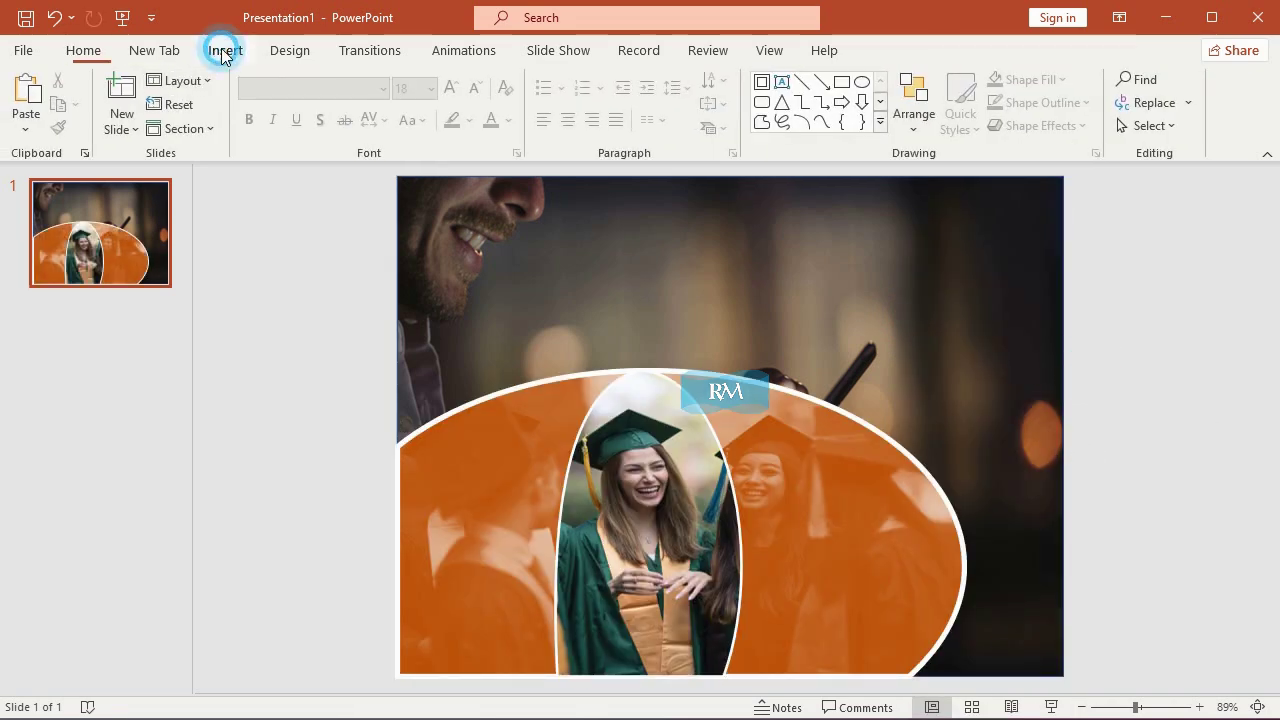
Insert a WordArt birthday title over the photo and set its text to 36 pt
{"action": "left_click", "coordinate": [225, 52]}
{"action": "left_click", "coordinate": [960, 125]}
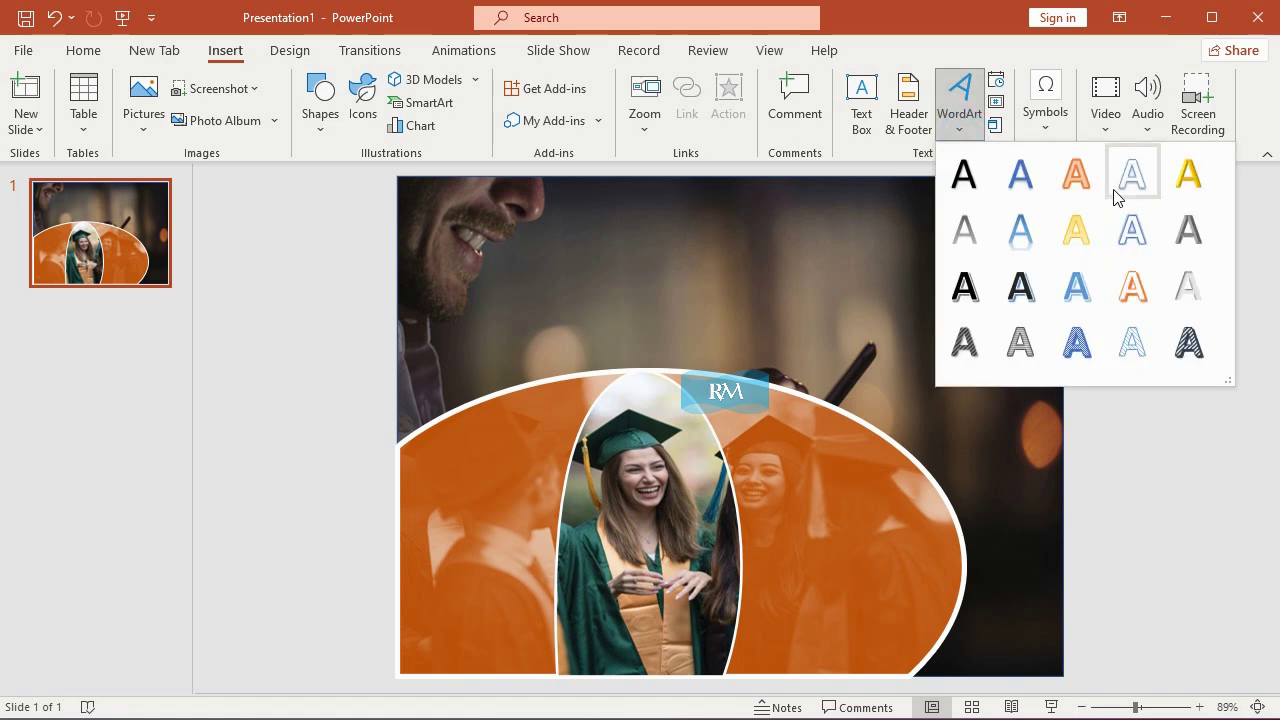
{"action": "left_click", "coordinate": [1132, 287]}
{"action": "type", "text": "Jesicas’s 30th Birthday"}
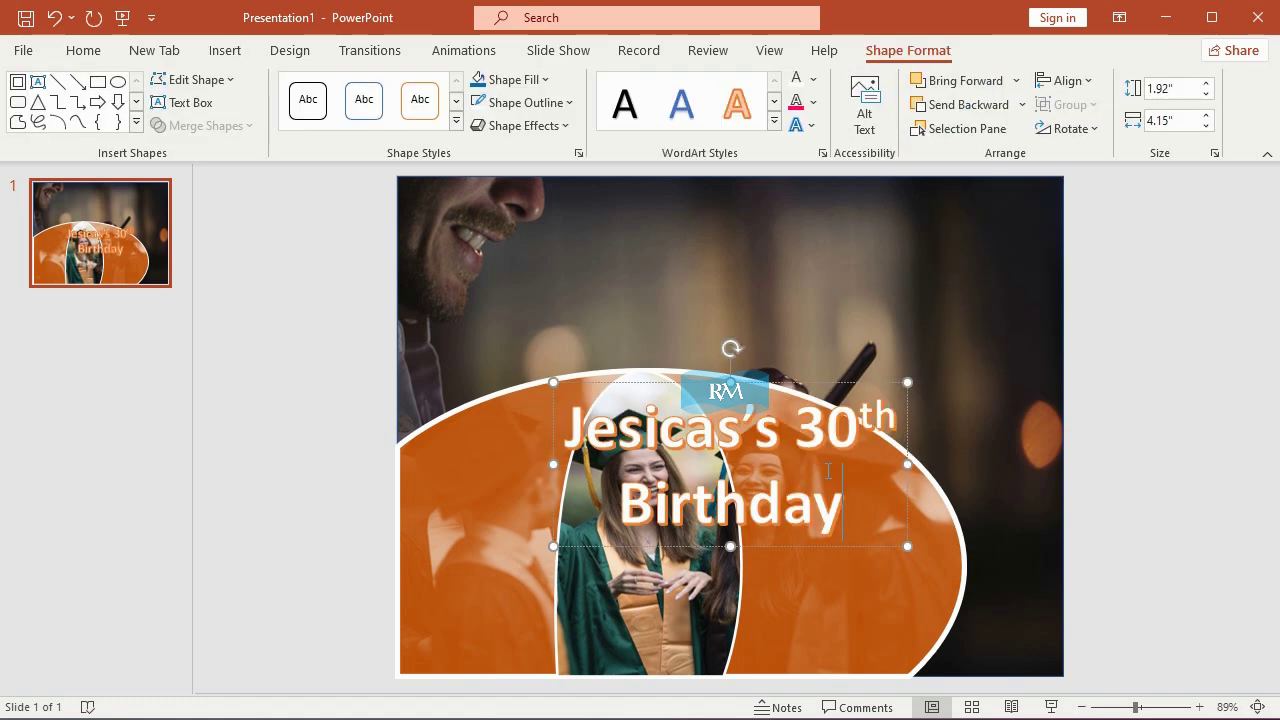
{"action": "double_click", "coordinate": [716, 440]}
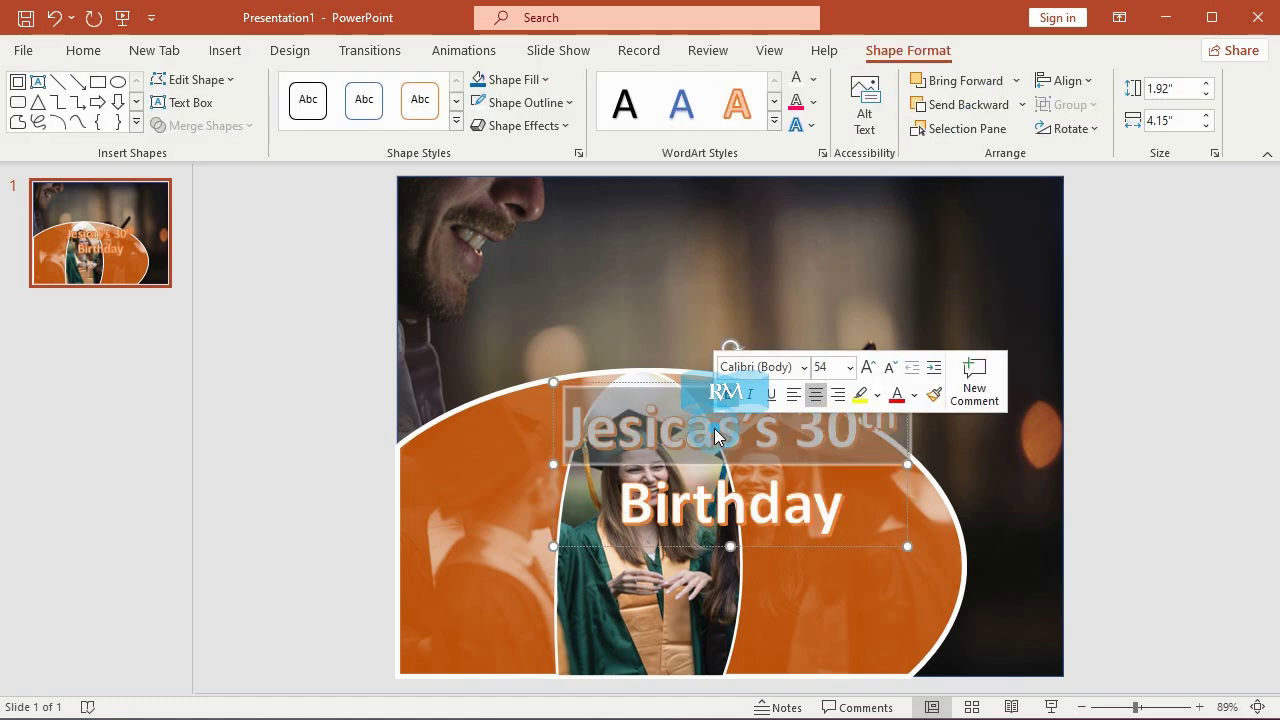
{"action": "left_click", "coordinate": [658, 428]}
{"action": "left_click_drag", "start_coordinate": [565, 425], "coordinate": [845, 515]}
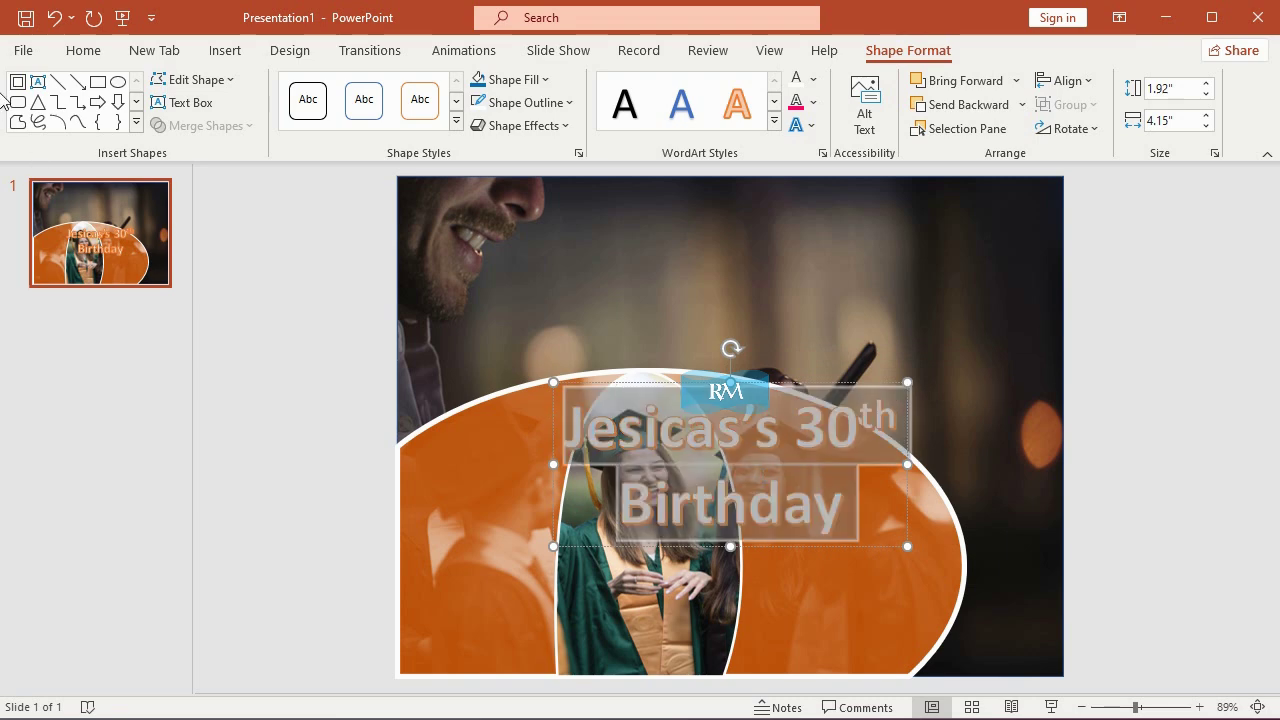
{"action": "left_click", "coordinate": [83, 50]}
{"action": "left_click", "coordinate": [430, 88]}
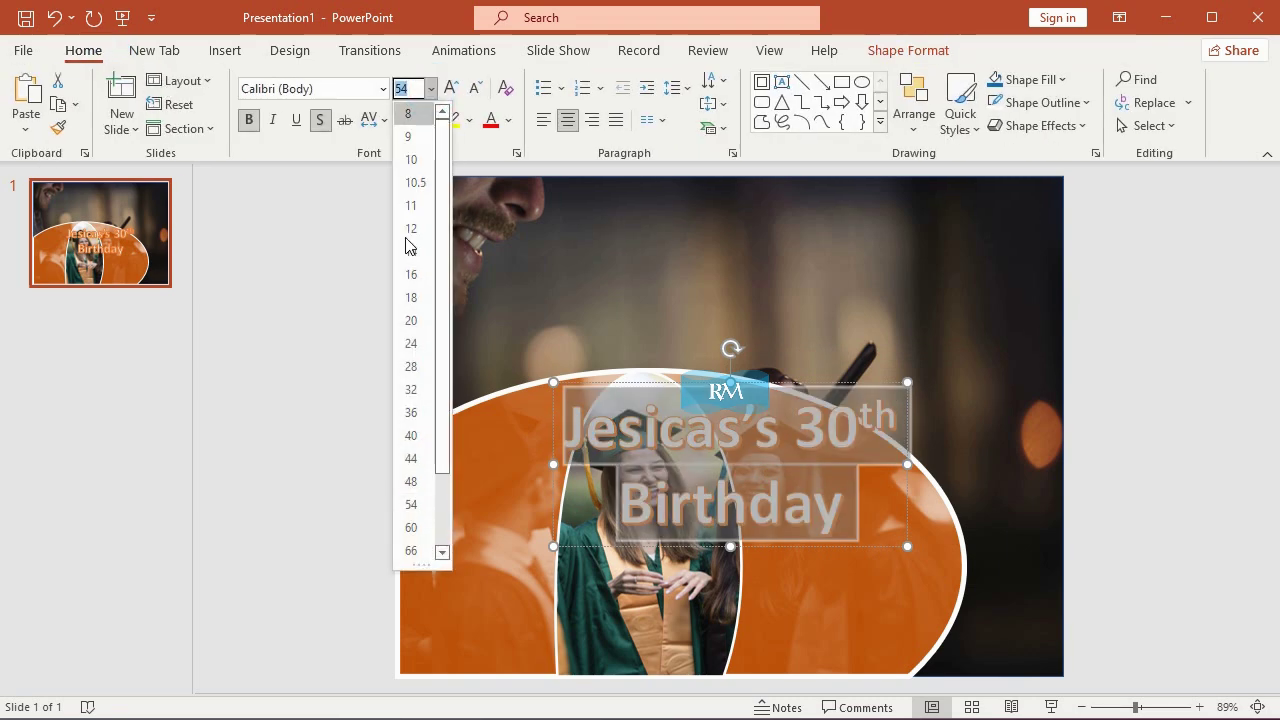
{"action": "left_click", "coordinate": [411, 413]}
Give the title's first line a dark blue text outline and bring up its shadow options
{"action": "triple_click", "coordinate": [753, 416]}
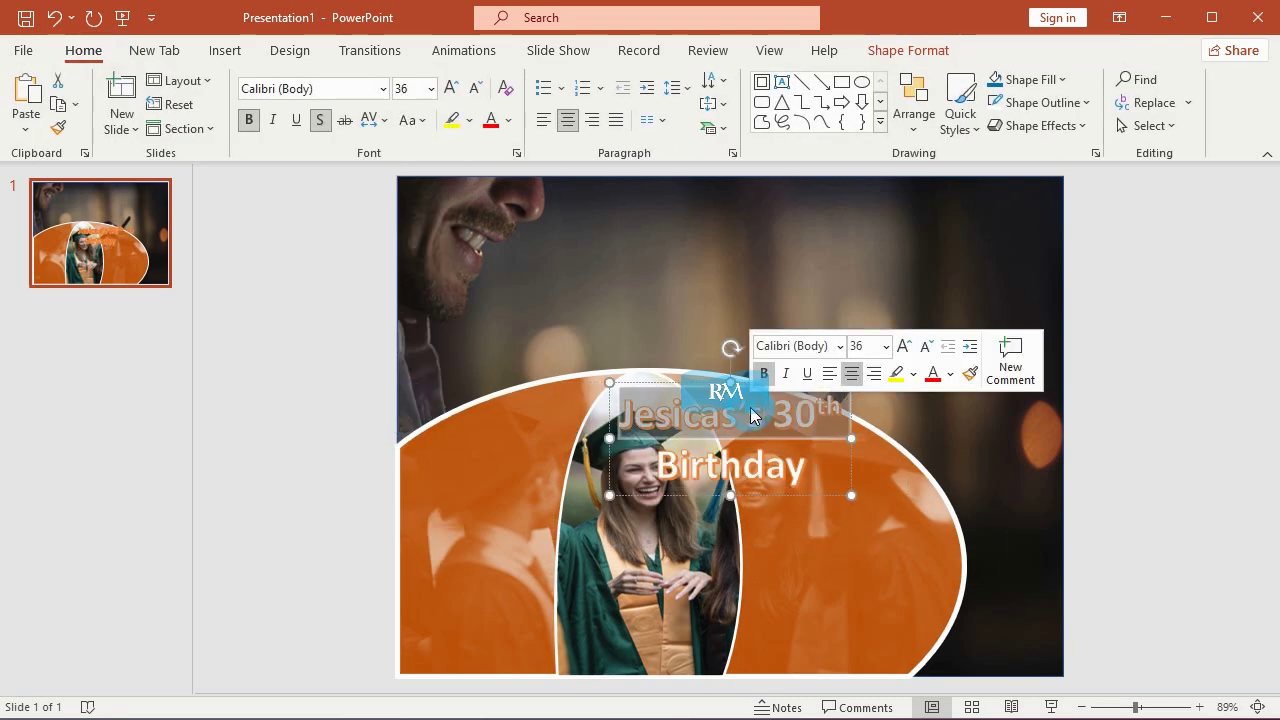
{"action": "left_click", "coordinate": [905, 50]}
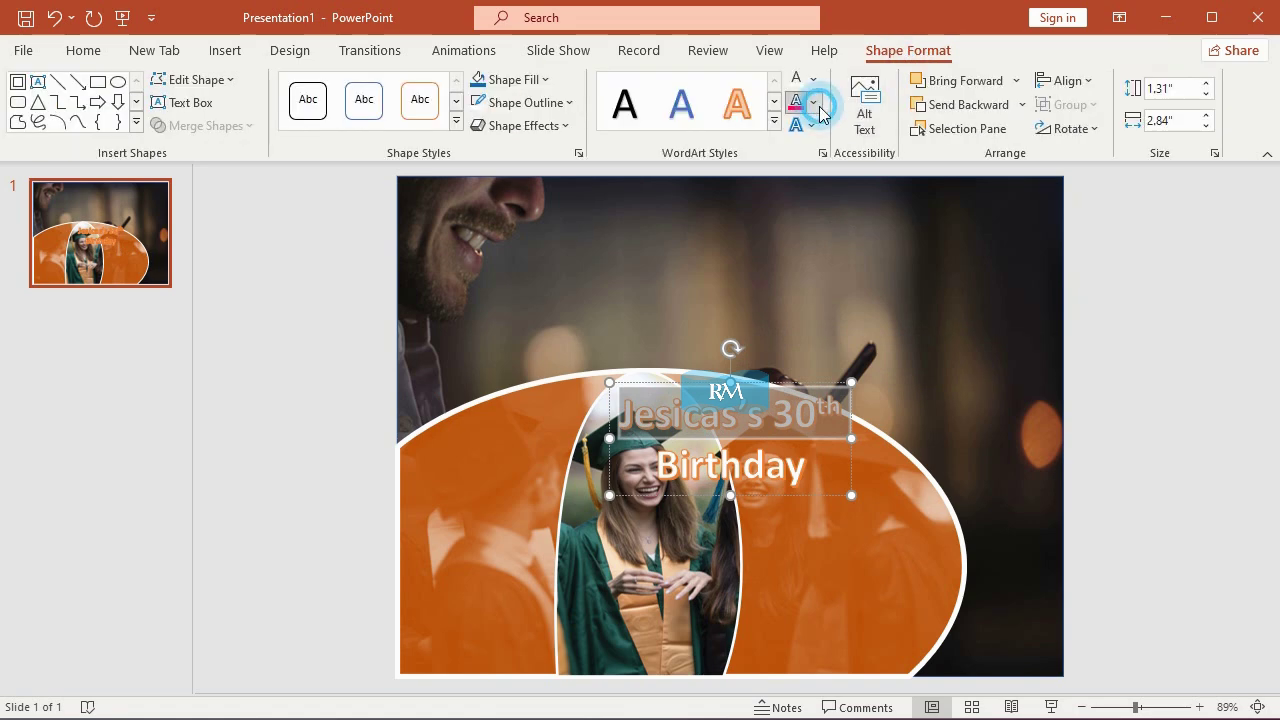
{"action": "left_click", "coordinate": [816, 104]}
{"action": "left_click", "coordinate": [930, 289]}
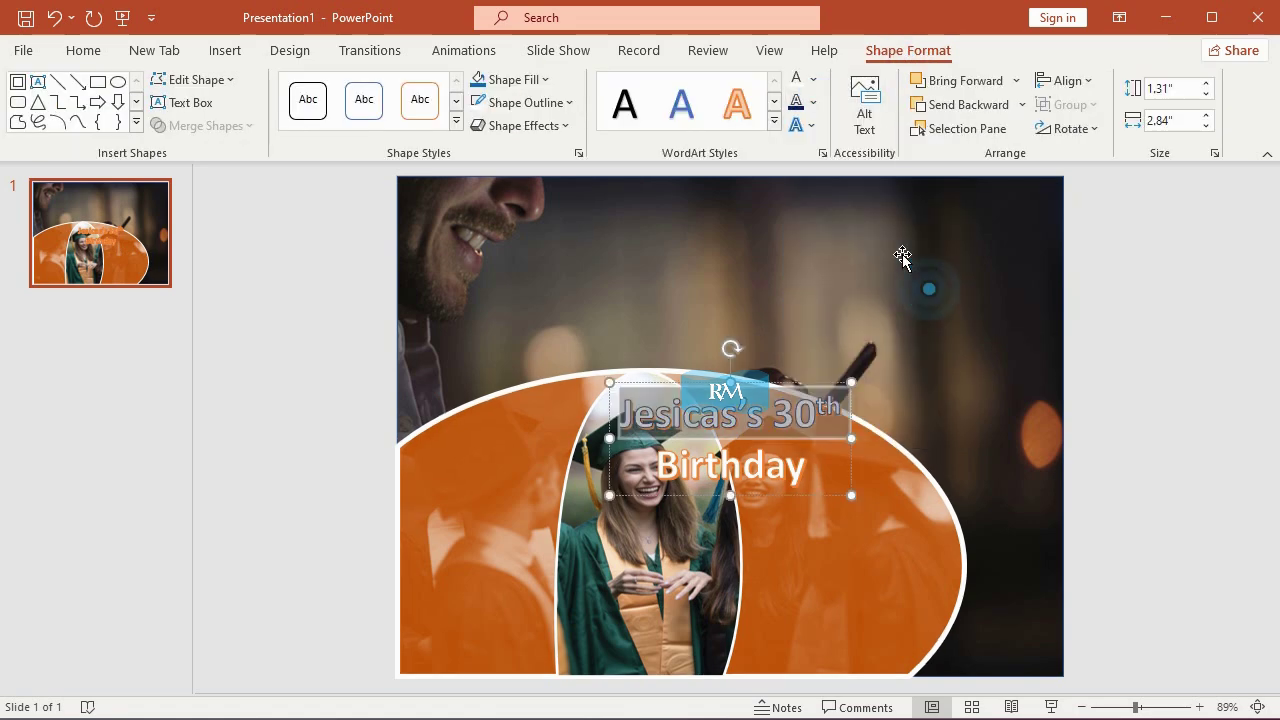
{"action": "left_click", "coordinate": [816, 104]}
{"action": "left_click", "coordinate": [814, 126]}
{"action": "left_click", "coordinate": [814, 126]}
{"action": "mouse_move", "coordinate": [844, 168]}
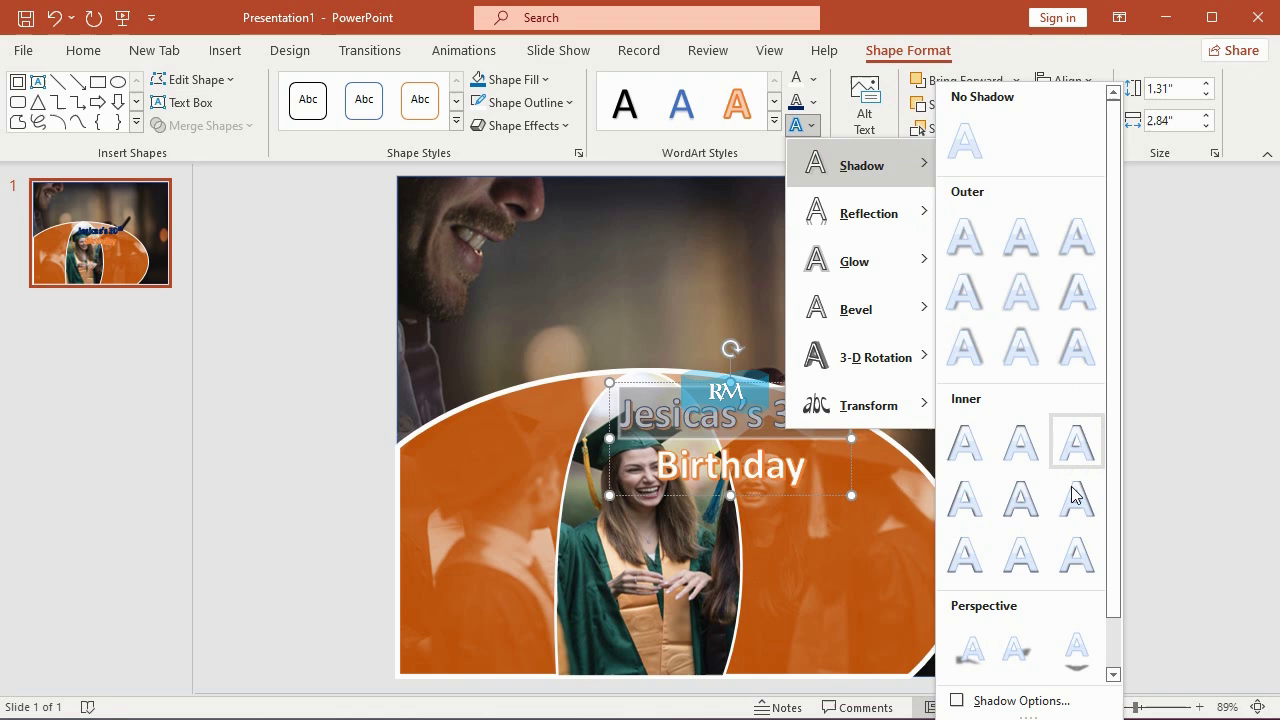
{"action": "left_click", "coordinate": [1030, 700]}
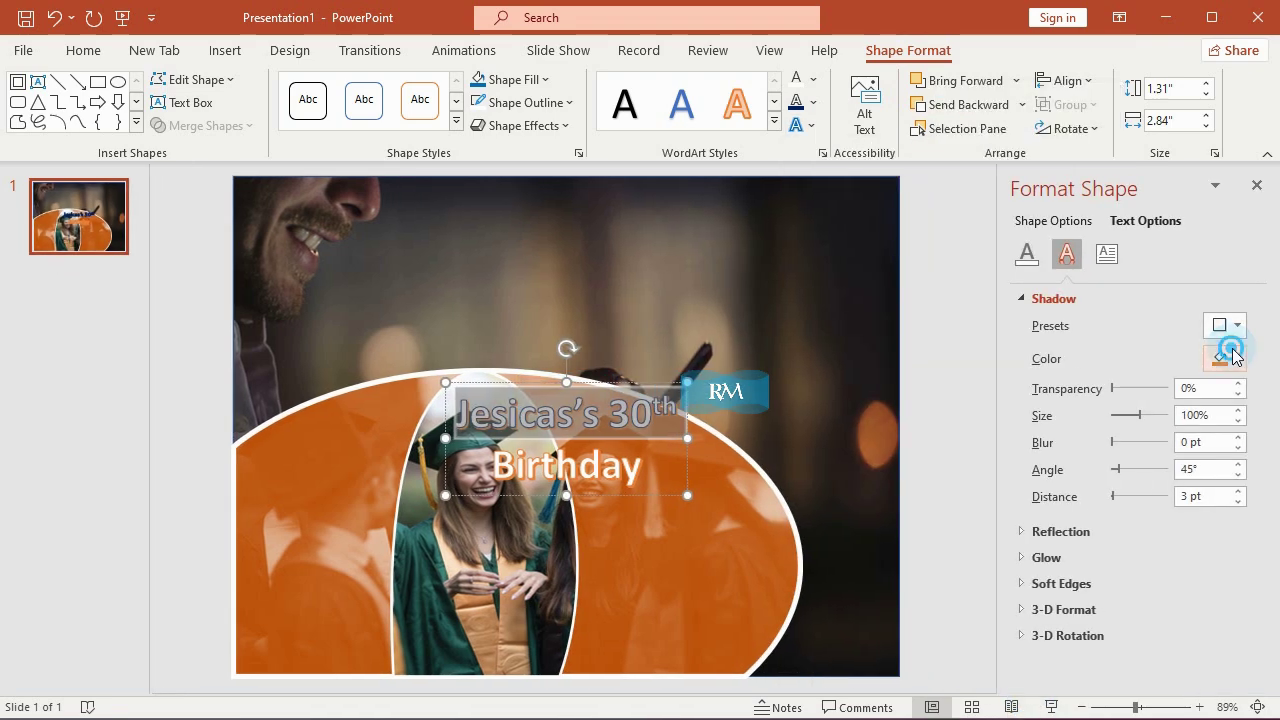
Make the text shadow dark blue and set the word Birthday in Brush Script Std
{"action": "left_click", "coordinate": [1233, 356]}
{"action": "left_click", "coordinate": [1249, 546]}
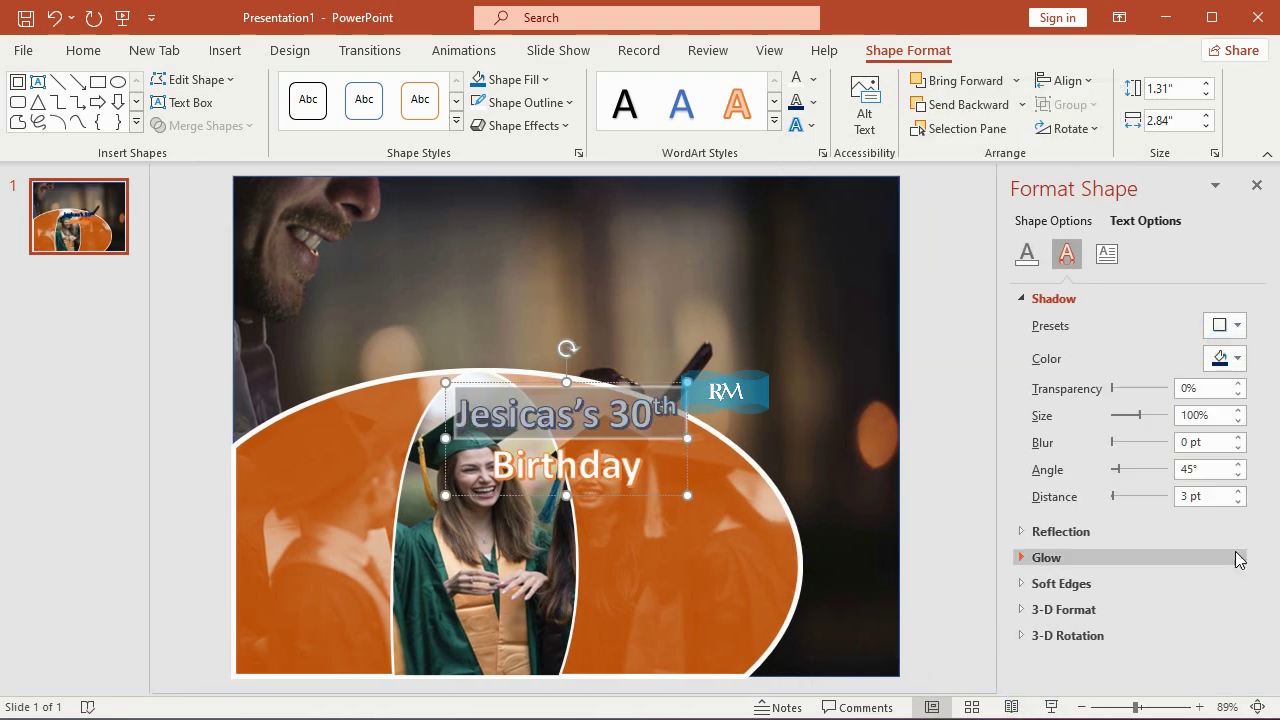
{"action": "double_click", "coordinate": [603, 470]}
{"action": "left_click", "coordinate": [83, 50]}
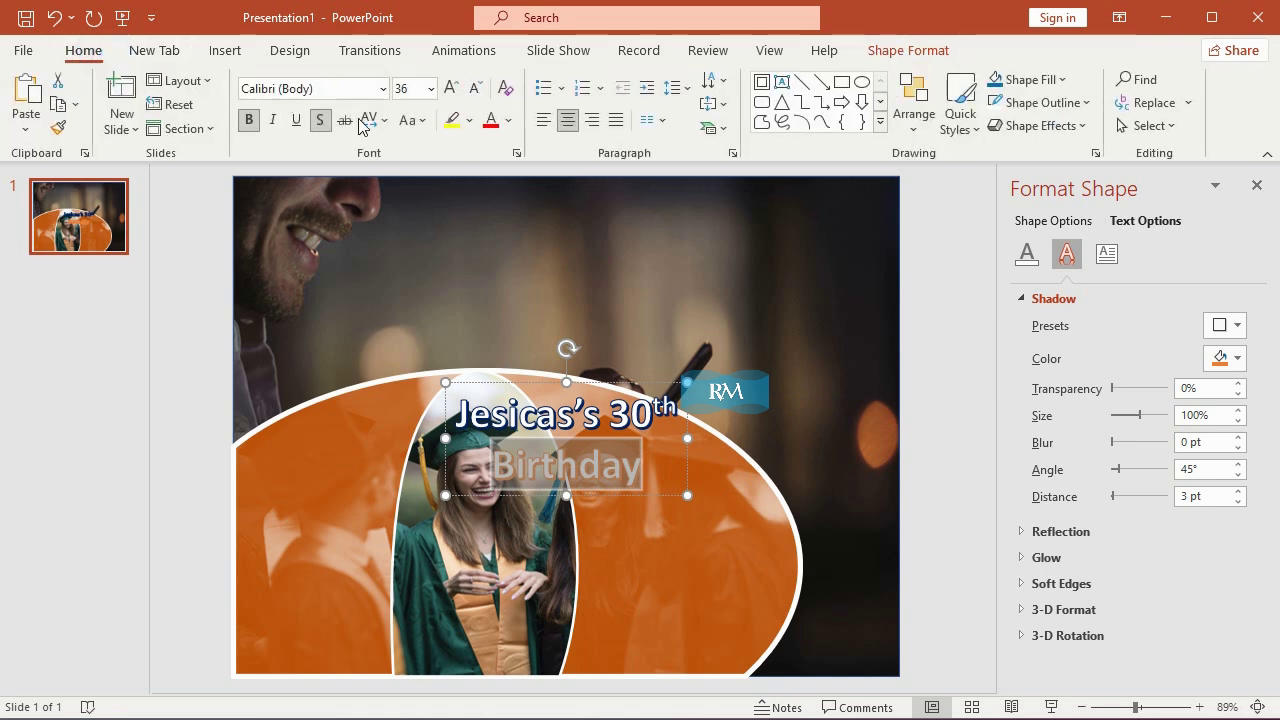
{"action": "left_click", "coordinate": [382, 88]}
{"action": "scroll", "coordinate": [405, 397], "scroll_direction": "down", "scroll_amount": 5}
{"action": "scroll", "coordinate": [405, 420], "scroll_direction": "down", "scroll_amount": 6}
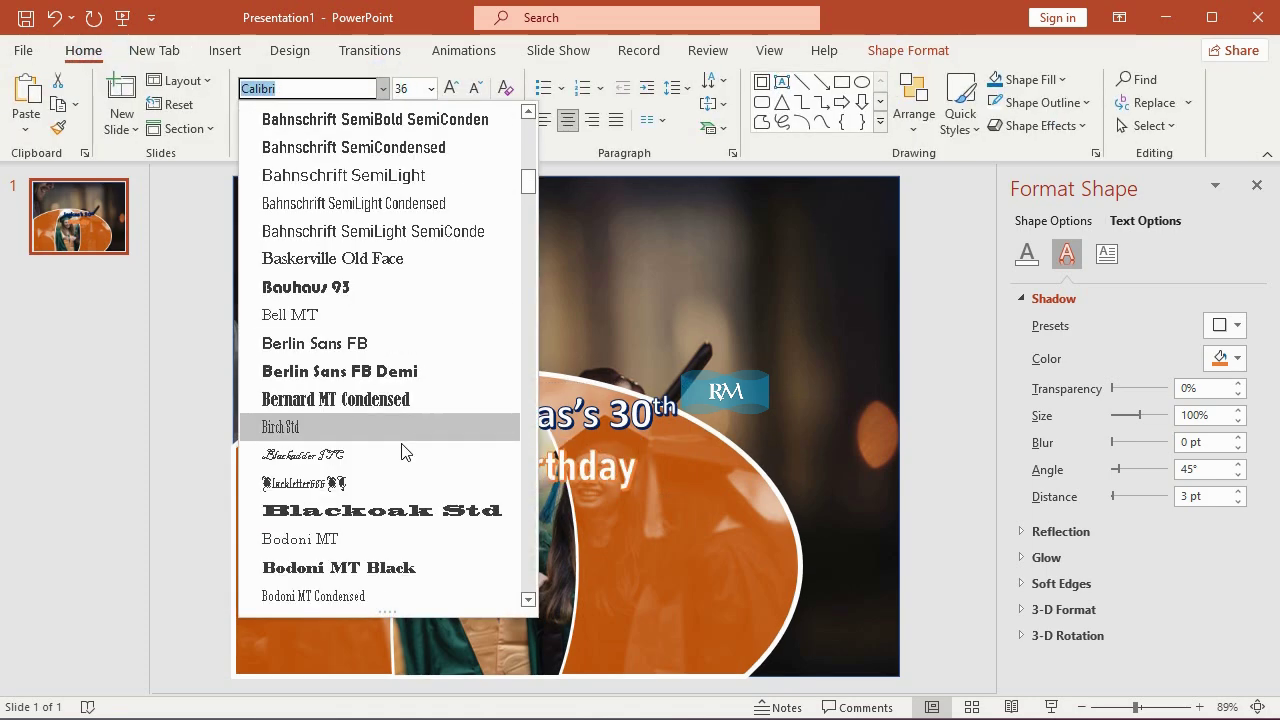
{"action": "scroll", "coordinate": [403, 460], "scroll_direction": "down", "scroll_amount": 3}
{"action": "scroll", "coordinate": [403, 480], "scroll_direction": "down", "scroll_amount": 3}
{"action": "left_click", "coordinate": [424, 373]}
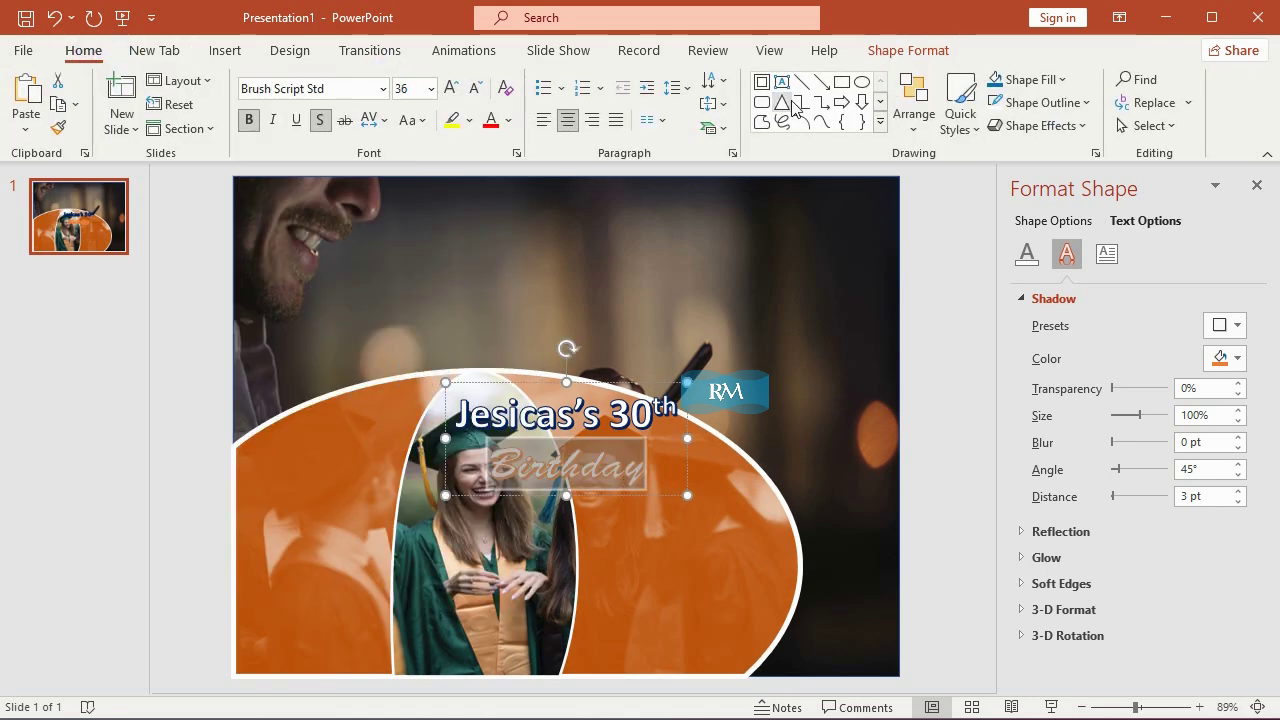
Apply a gold WordArt style and fill to Birthday, then move the title down-right
{"action": "left_click", "coordinate": [868, 52]}
{"action": "left_click", "coordinate": [774, 120]}
{"action": "left_click", "coordinate": [745, 160]}
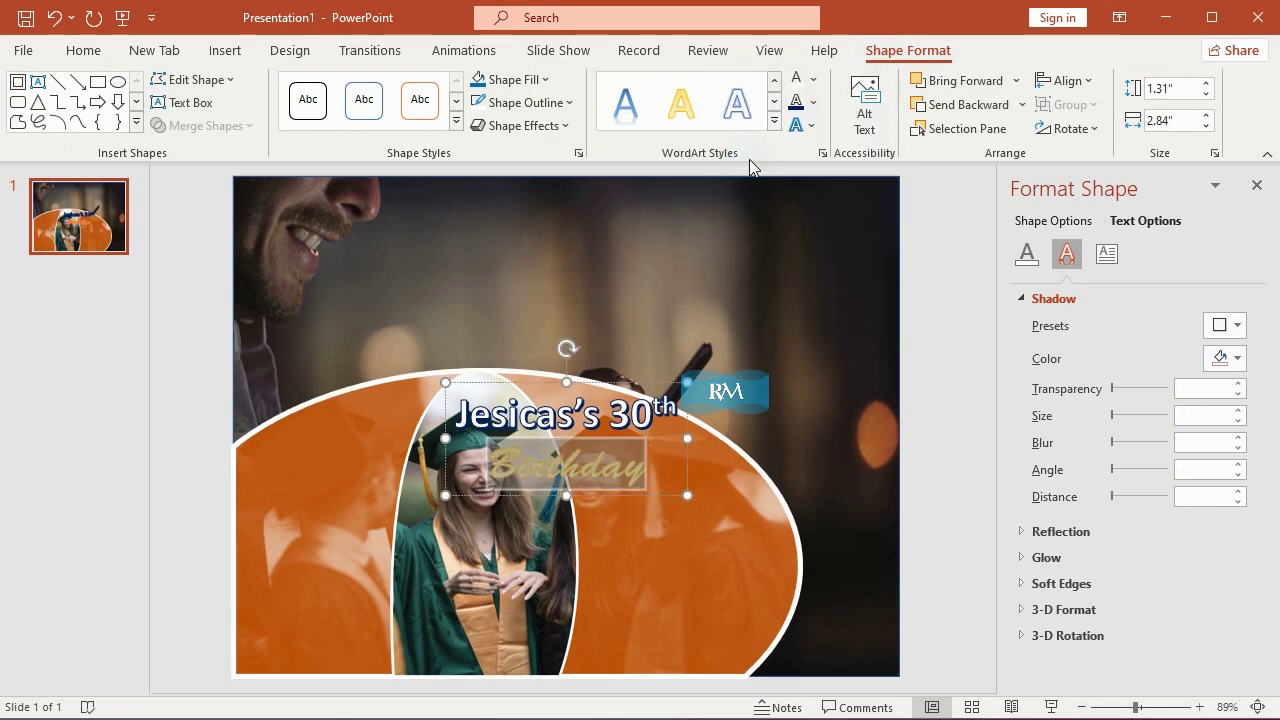
{"action": "left_click", "coordinate": [813, 78]}
{"action": "left_click", "coordinate": [795, 142]}
{"action": "left_click_drag", "start_coordinate": [650, 390], "coordinate": [724, 483]}
{"action": "left_click", "coordinate": [931, 329]}
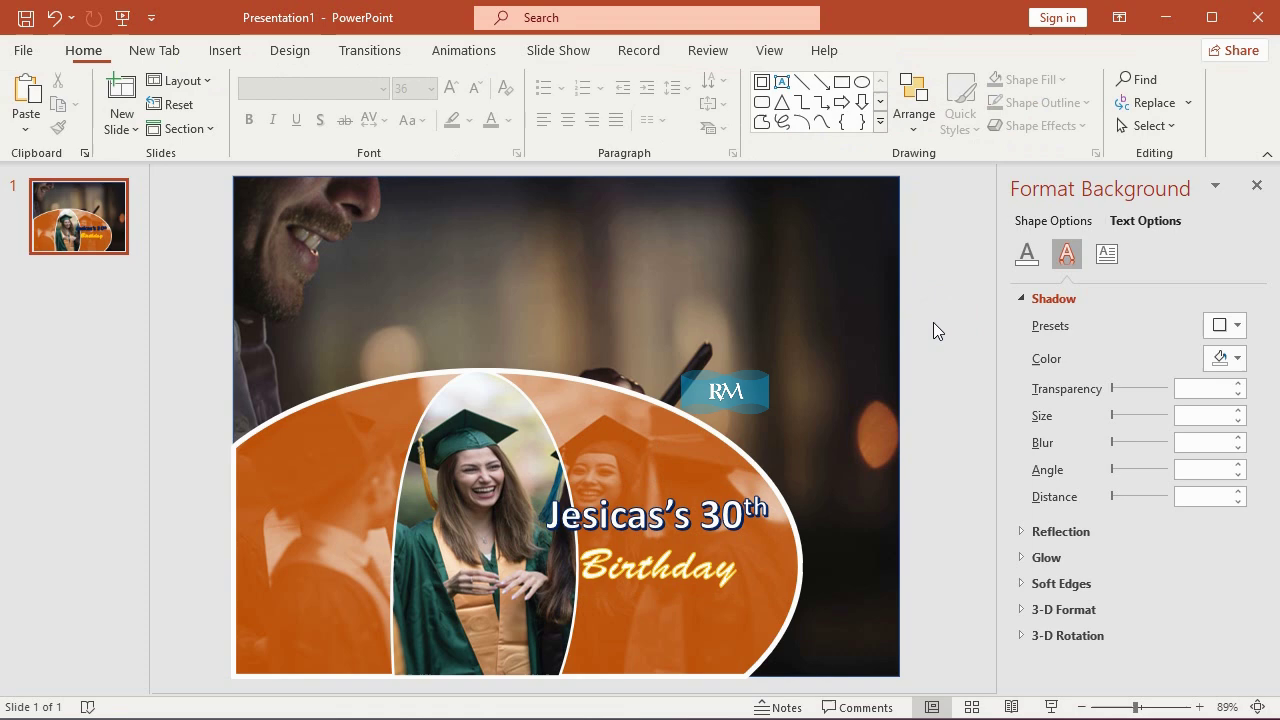
Insert an outlined-style WordArt reading HAPPY BIRTHDAY
{"action": "left_click", "coordinate": [224, 52]}
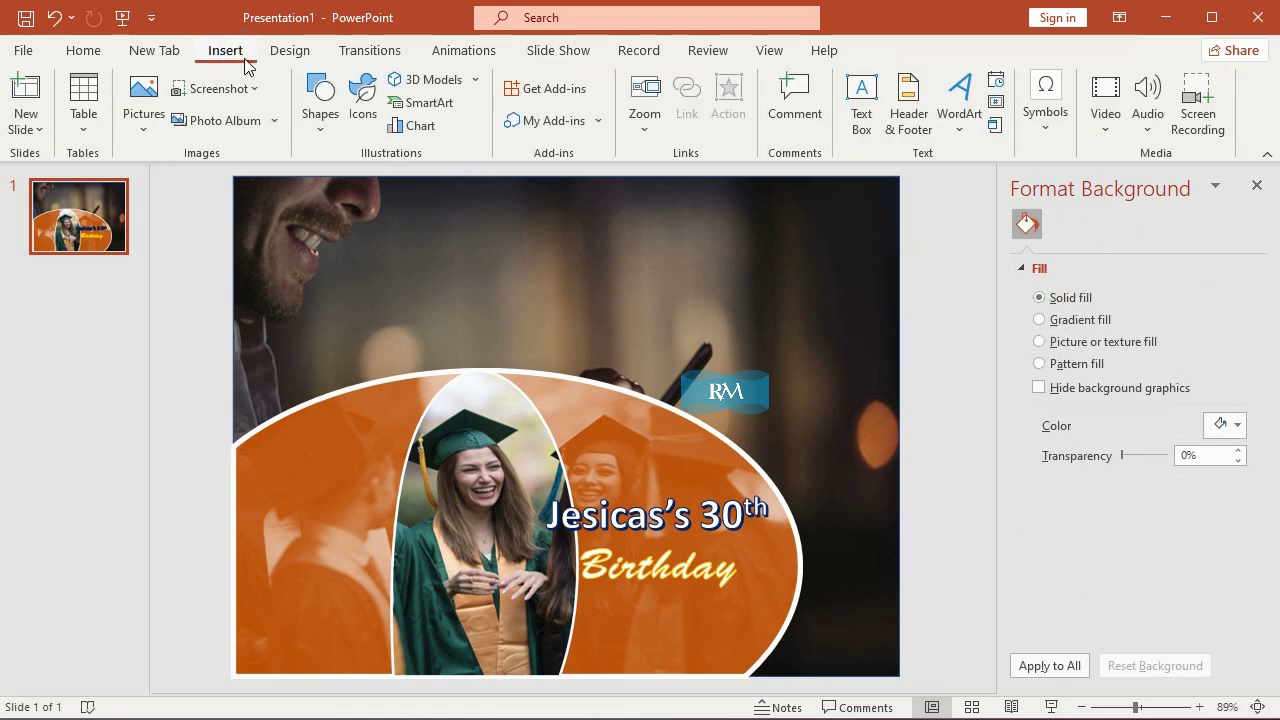
{"action": "left_click", "coordinate": [962, 120]}
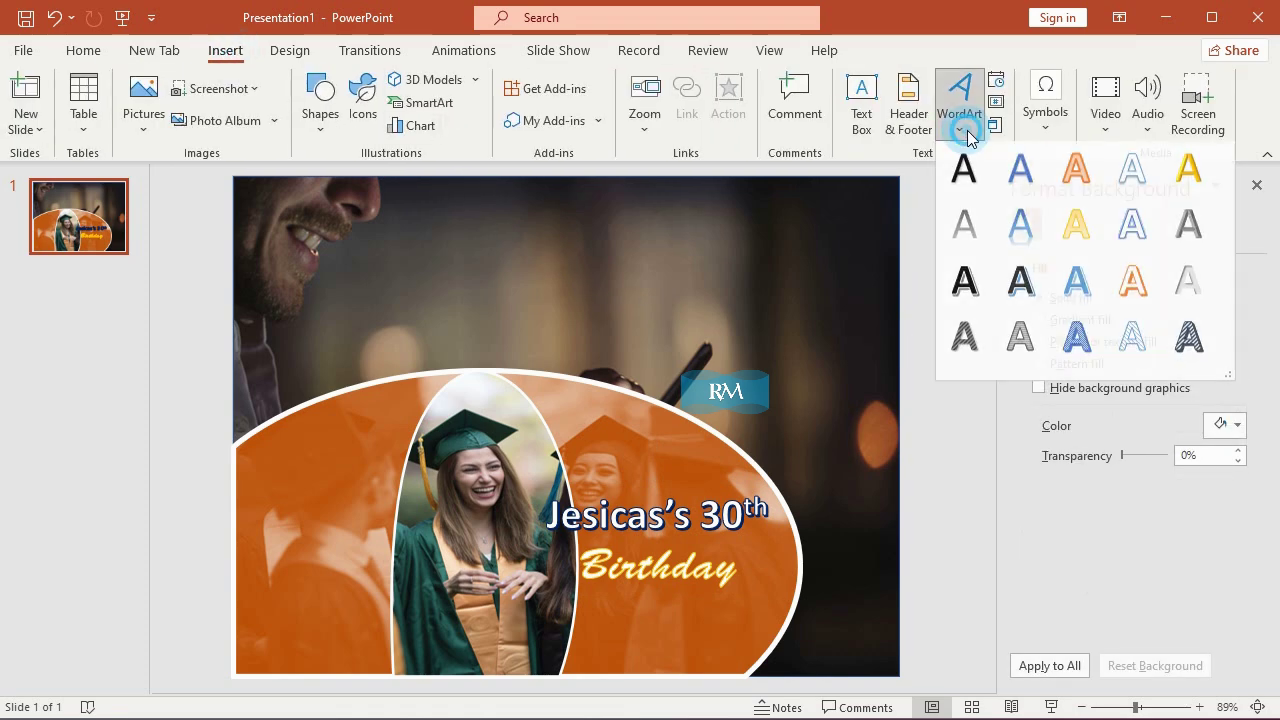
{"action": "left_click", "coordinate": [1133, 186]}
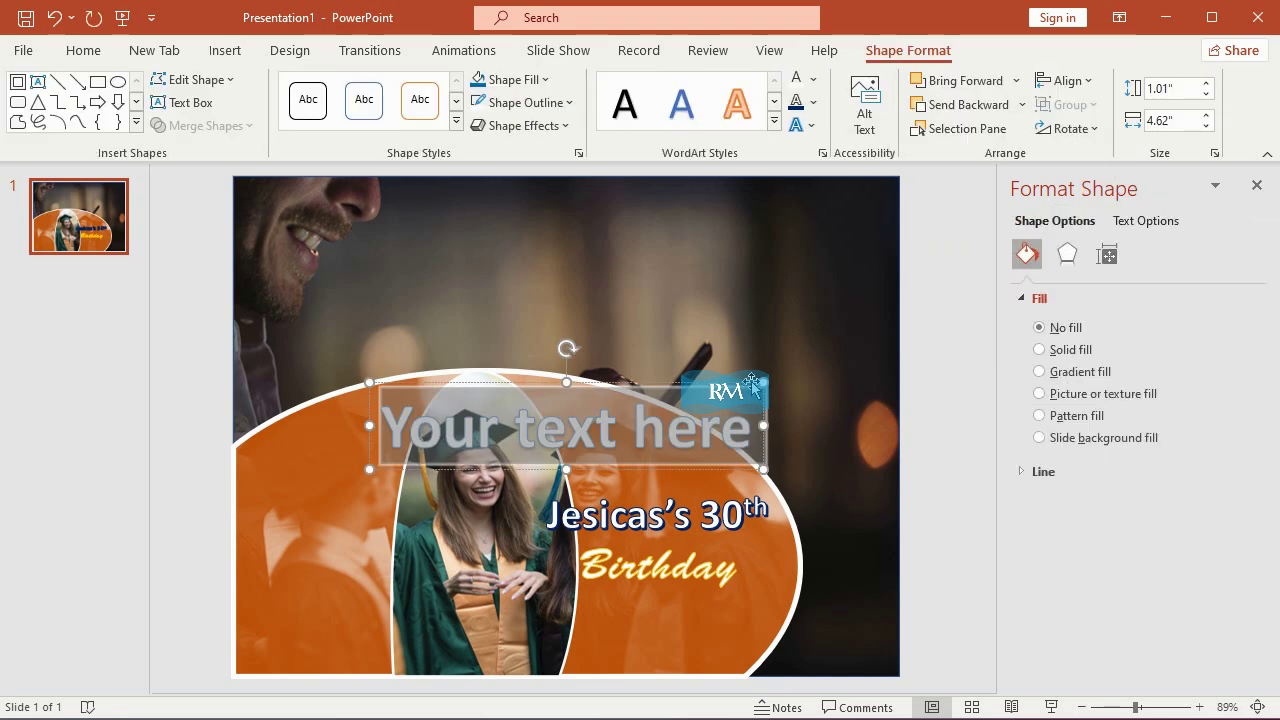
{"action": "type", "text": "HAPPY BIRTHDAY"}
Set HAPPY BIRTHDAY in Arial Rounded MT Bold at size 24
{"action": "triple_click", "coordinate": [758, 429]}
{"action": "left_click", "coordinate": [83, 50]}
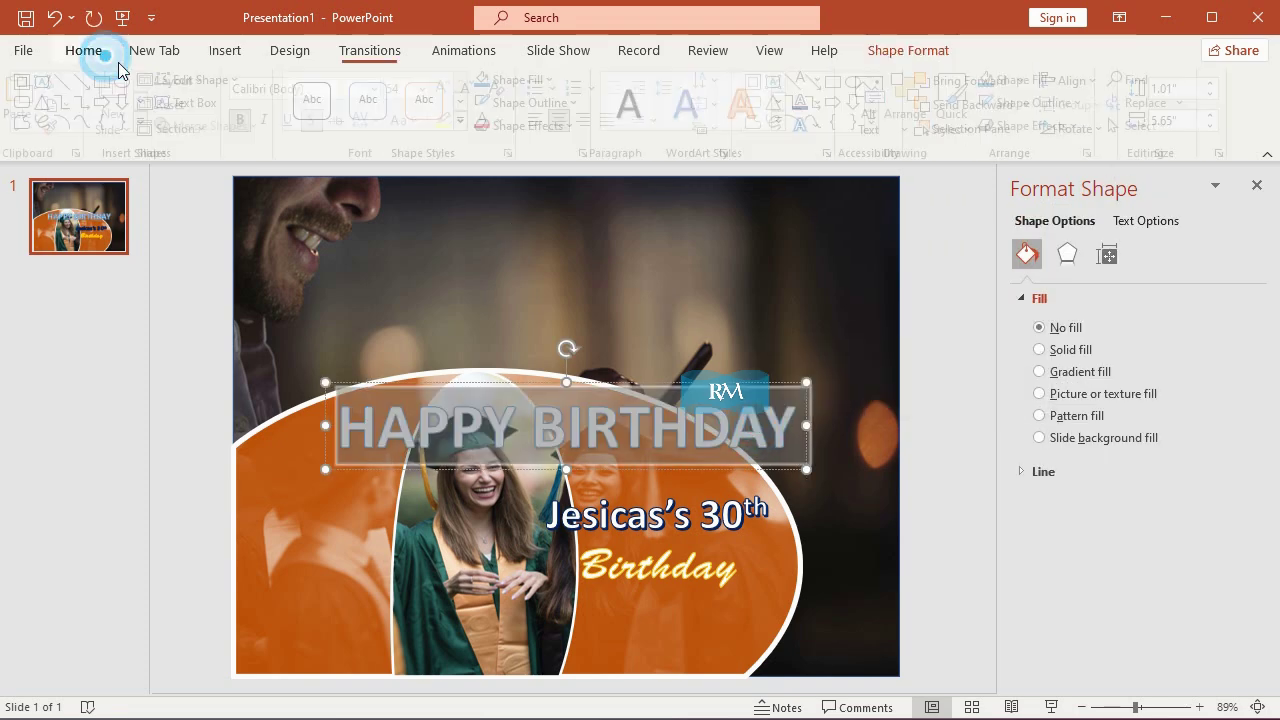
{"action": "left_click", "coordinate": [382, 88]}
{"action": "scroll", "coordinate": [378, 374], "scroll_direction": "down", "scroll_amount": 3}
{"action": "scroll", "coordinate": [378, 374], "scroll_direction": "down", "scroll_amount": 6}
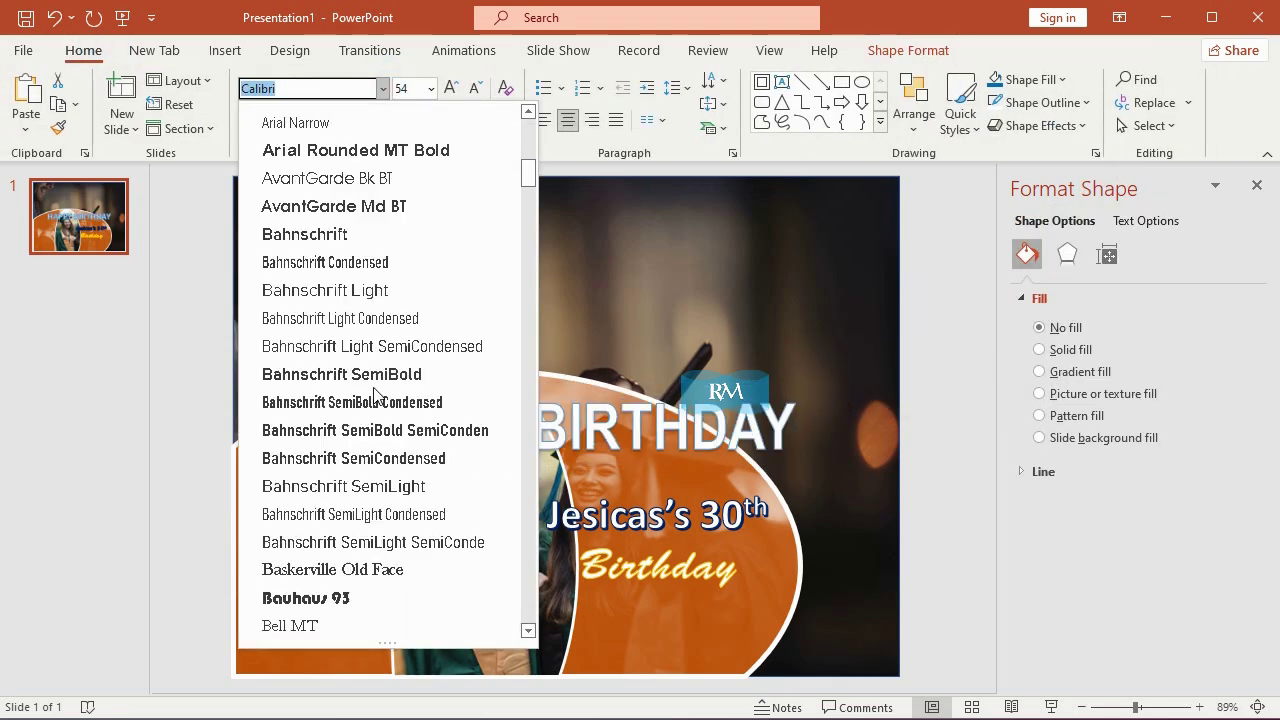
{"action": "scroll", "coordinate": [377, 390], "scroll_direction": "down", "scroll_amount": 1}
{"action": "scroll", "coordinate": [377, 390], "scroll_direction": "down", "scroll_amount": 1}
{"action": "scroll", "coordinate": [376, 358], "scroll_direction": "up", "scroll_amount": 5}
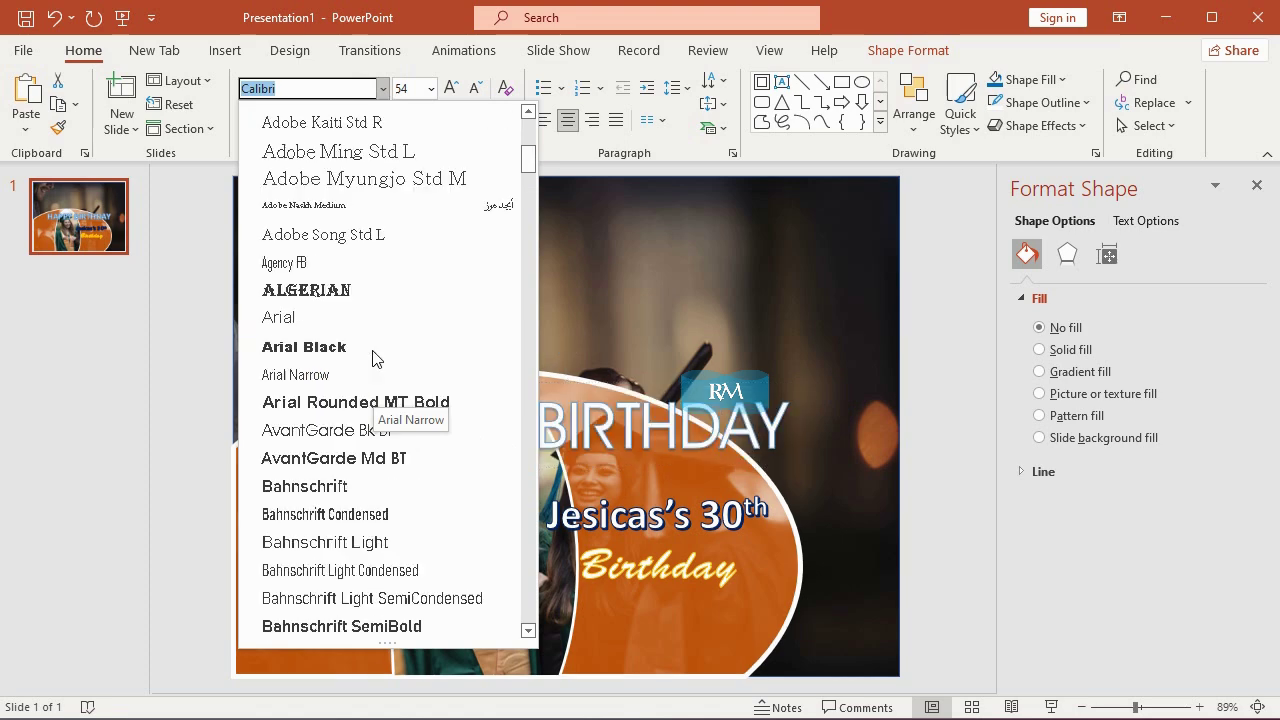
{"action": "left_click", "coordinate": [383, 402]}
{"action": "left_click", "coordinate": [431, 88]}
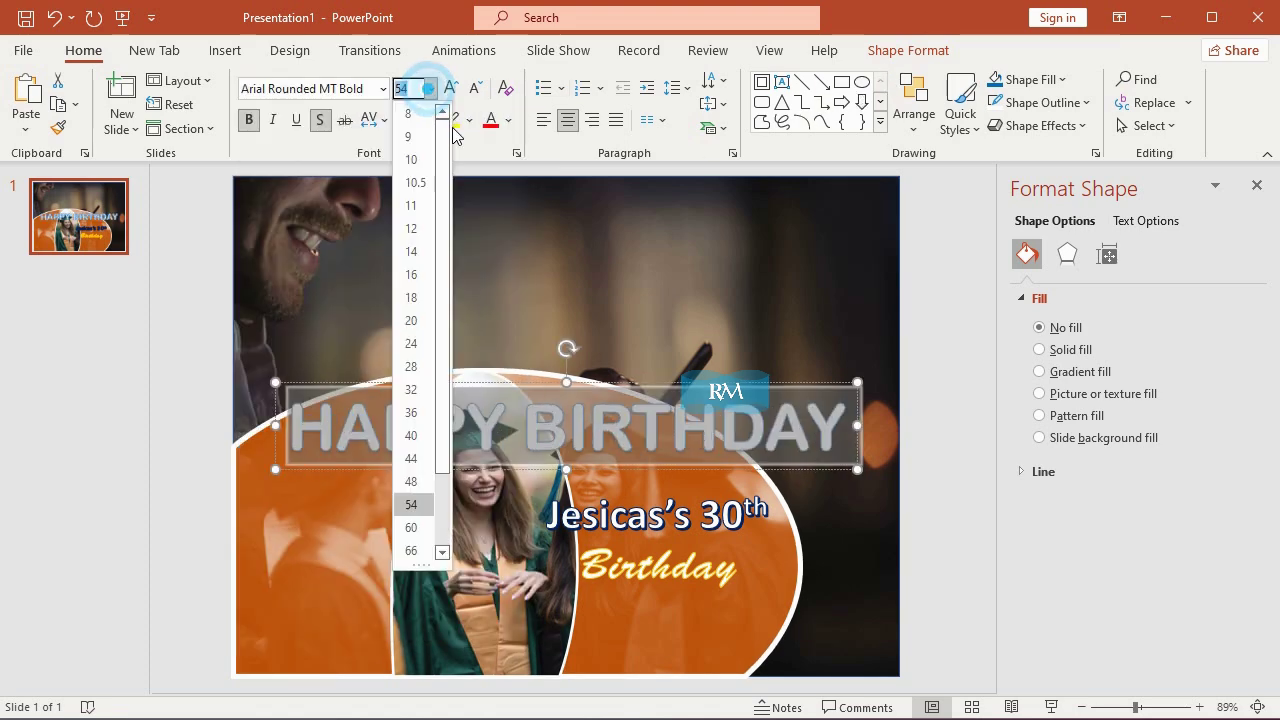
{"action": "left_click", "coordinate": [410, 404]}
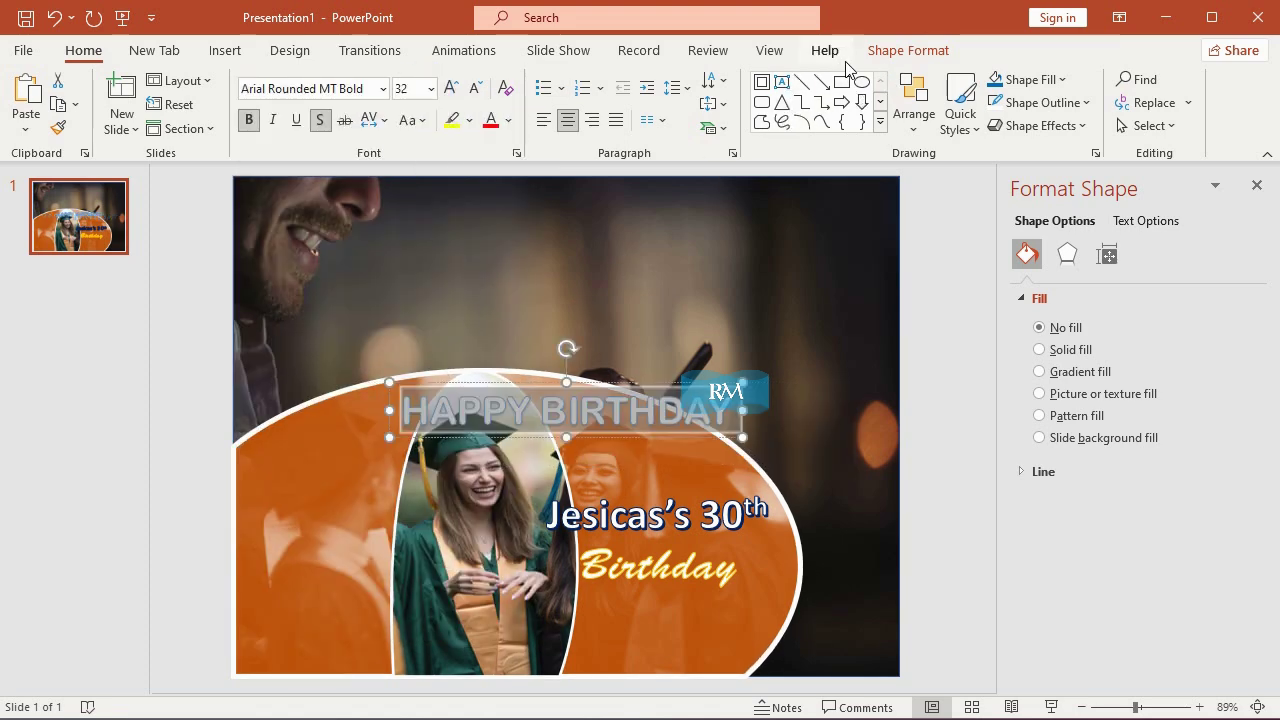
{"action": "left_click", "coordinate": [431, 88]}
{"action": "left_click", "coordinate": [410, 345]}
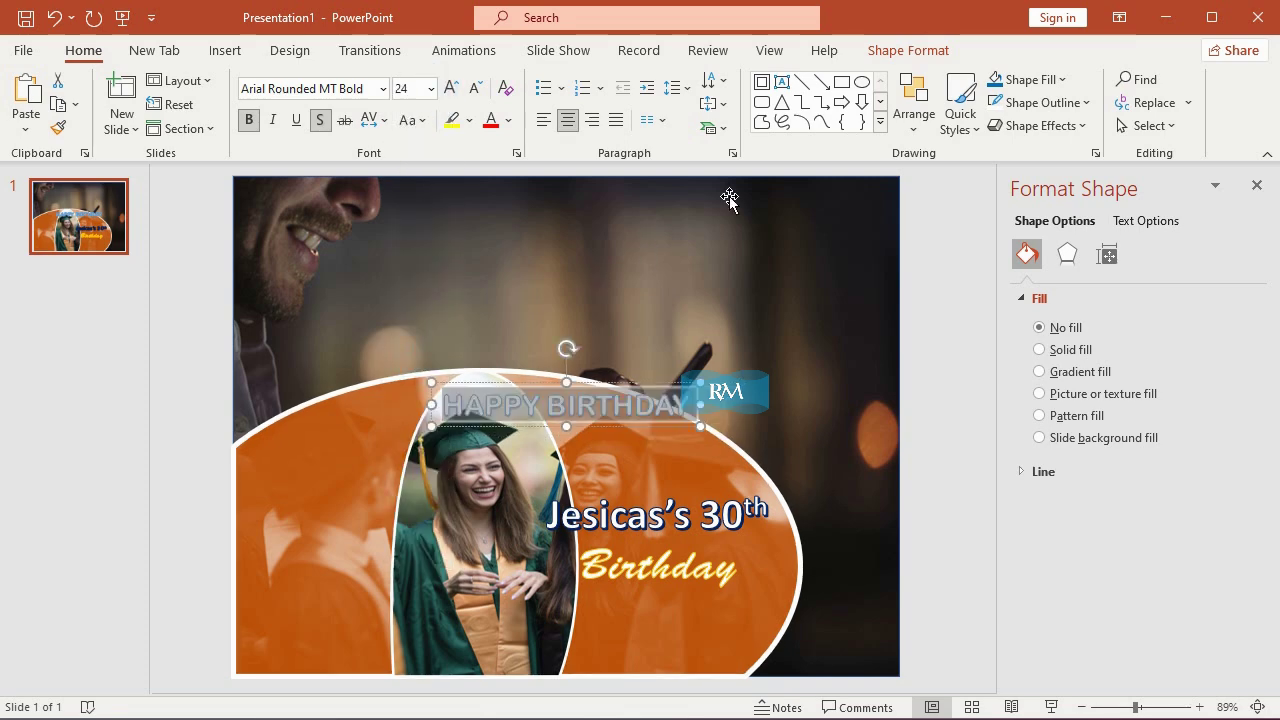
Apply a warp transform text effect to HAPPY BIRTHDAY
{"action": "left_click", "coordinate": [930, 55]}
{"action": "left_click", "coordinate": [813, 102]}
{"action": "left_click", "coordinate": [829, 326]}
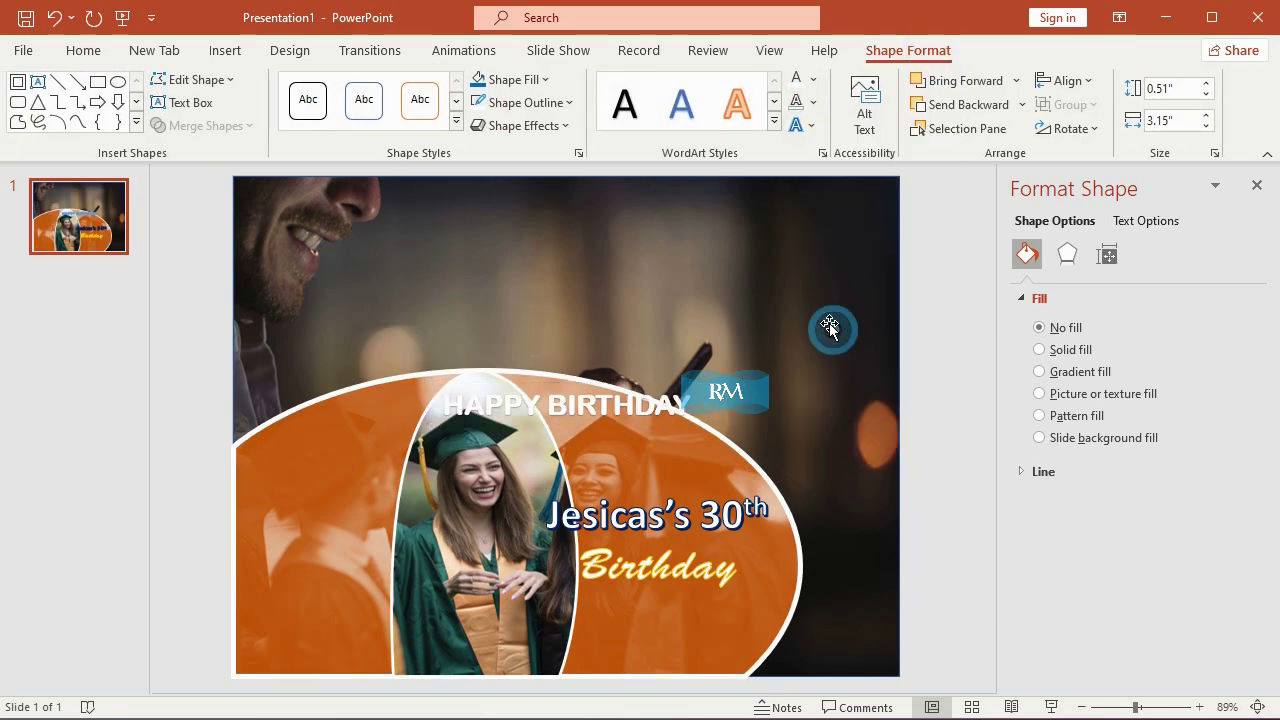
{"action": "left_click", "coordinate": [811, 125]}
{"action": "mouse_move", "coordinate": [868, 405]}
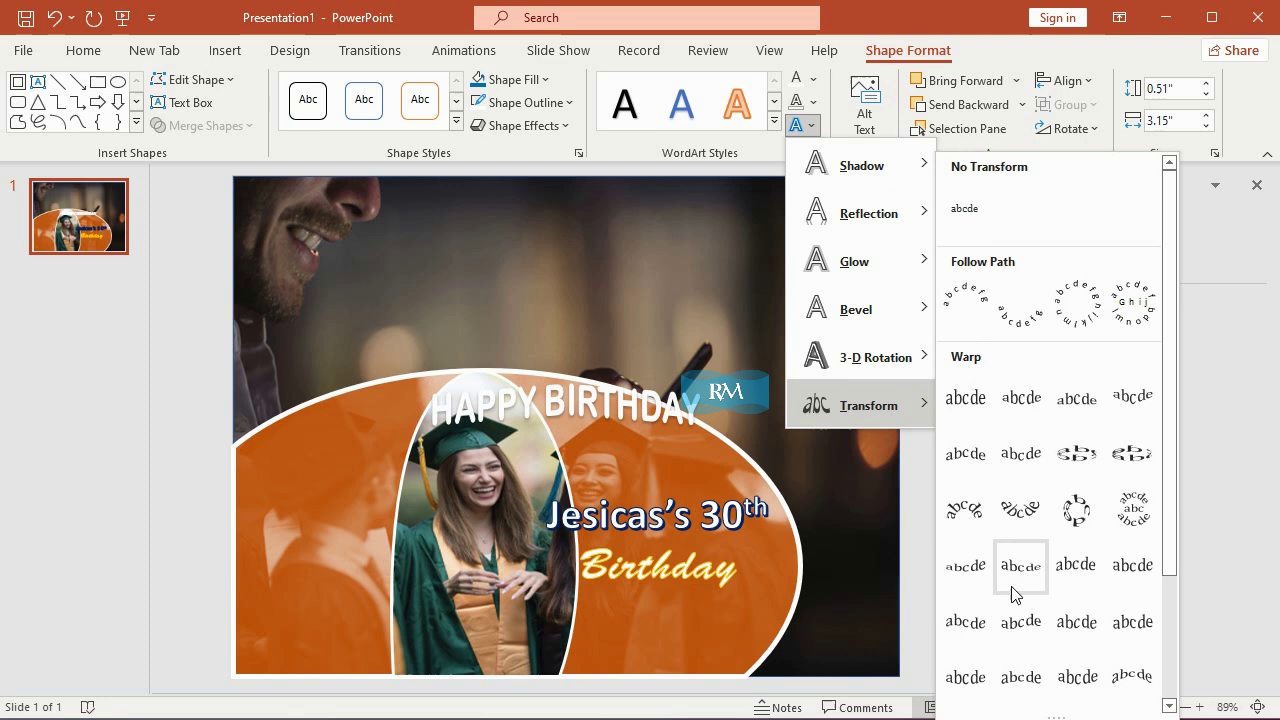
{"action": "scroll", "coordinate": [1020, 620], "scroll_direction": "down", "scroll_amount": 3}
{"action": "left_click", "coordinate": [1035, 628]}
Place HAPPY BIRTHDAY at the upper left, tilted diagonally and narrowed to 2.28 inches
{"action": "left_click", "coordinate": [656, 388]}
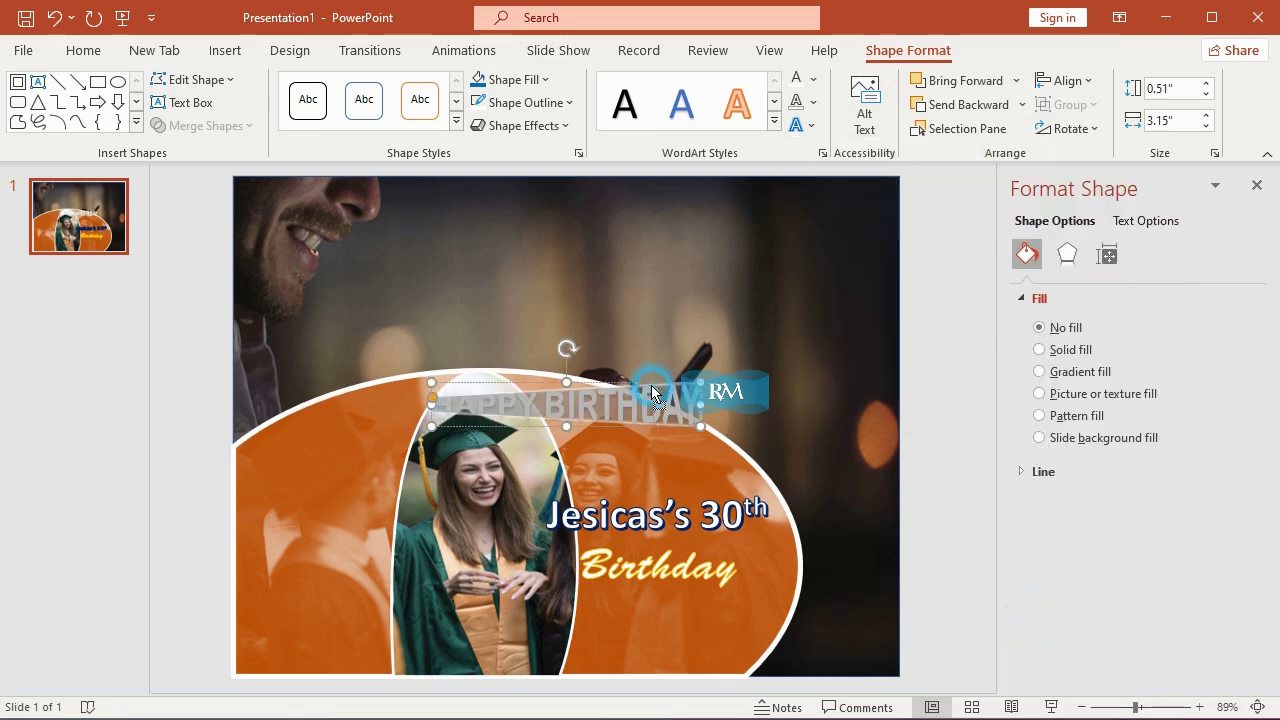
{"action": "key", "text": "Delete"}
{"action": "left_click", "coordinate": [646, 397]}
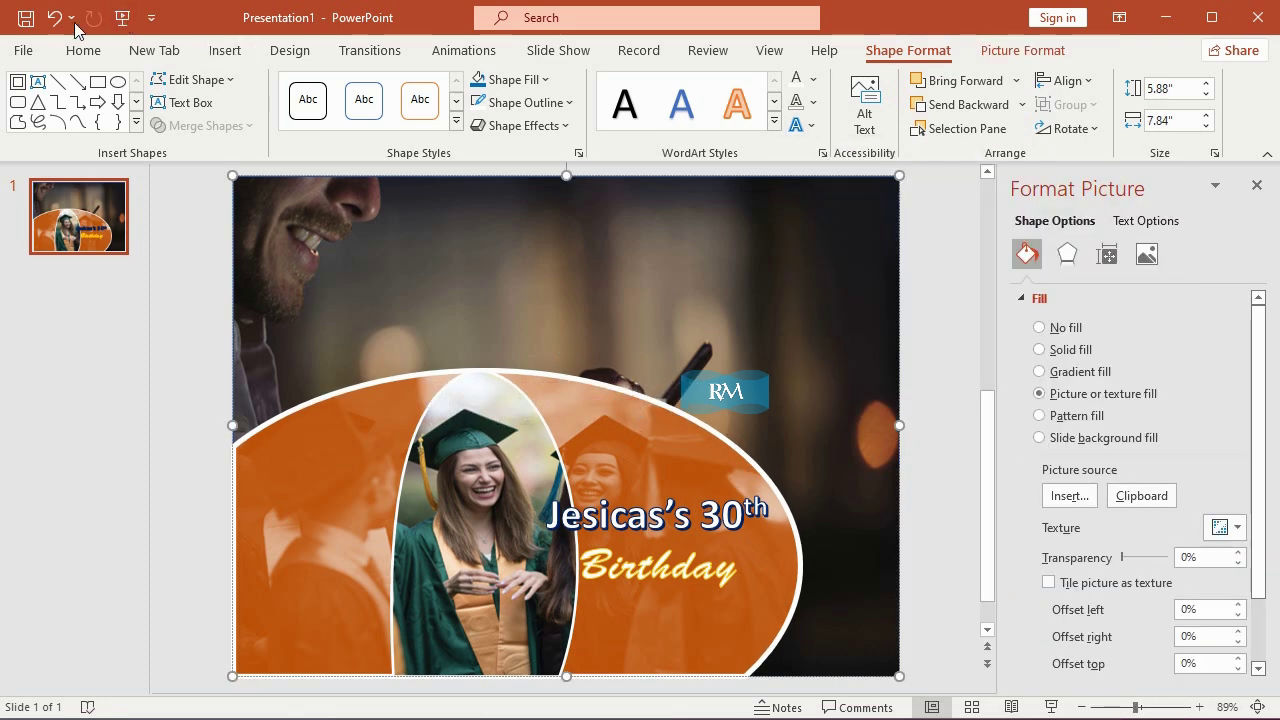
{"action": "left_click", "coordinate": [66, 20]}
{"action": "left_click_drag", "start_coordinate": [670, 393], "coordinate": [610, 277]}
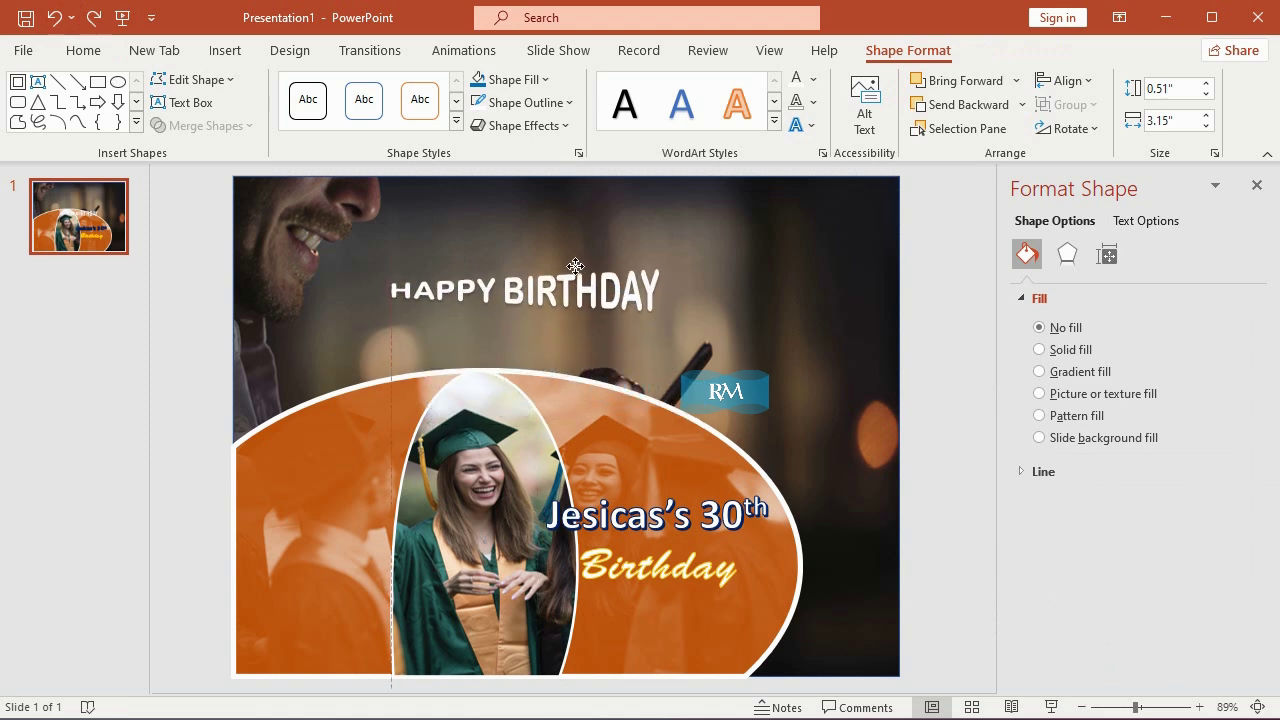
{"action": "mouse_move", "coordinate": [503, 217]}
{"action": "left_mouse_down"}
{"action": "mouse_move", "coordinate": [533, 231]}
{"action": "mouse_move", "coordinate": [453, 301]}
{"action": "left_mouse_up"}
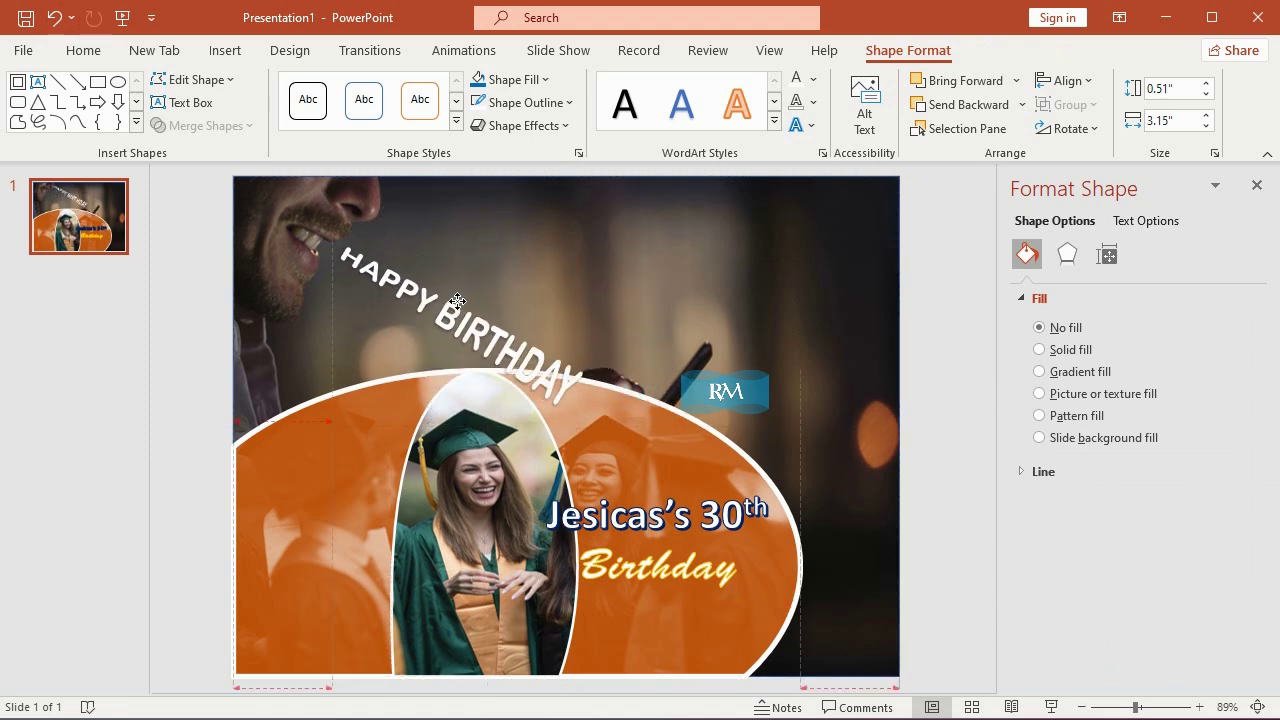
{"action": "left_click_drag", "start_coordinate": [563, 384], "coordinate": [488, 310]}
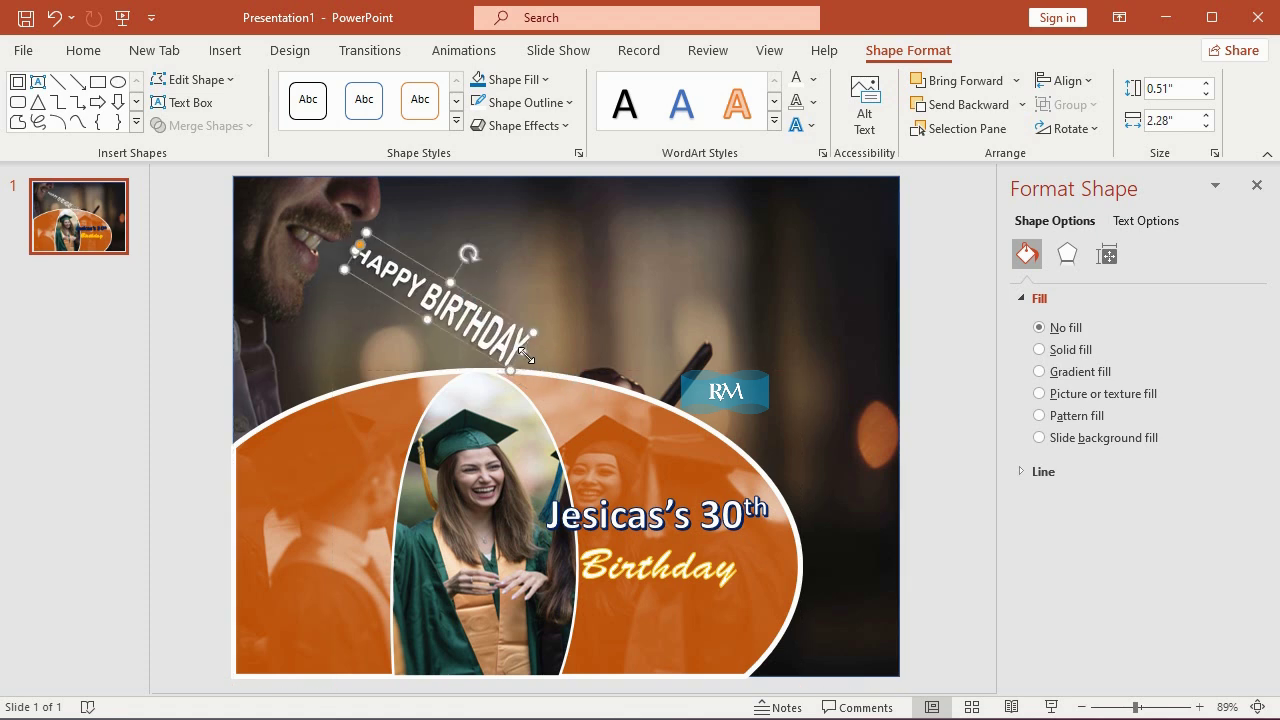
{"action": "left_click_drag", "start_coordinate": [470, 255], "coordinate": [458, 248]}
{"action": "left_click", "coordinate": [440, 200]}
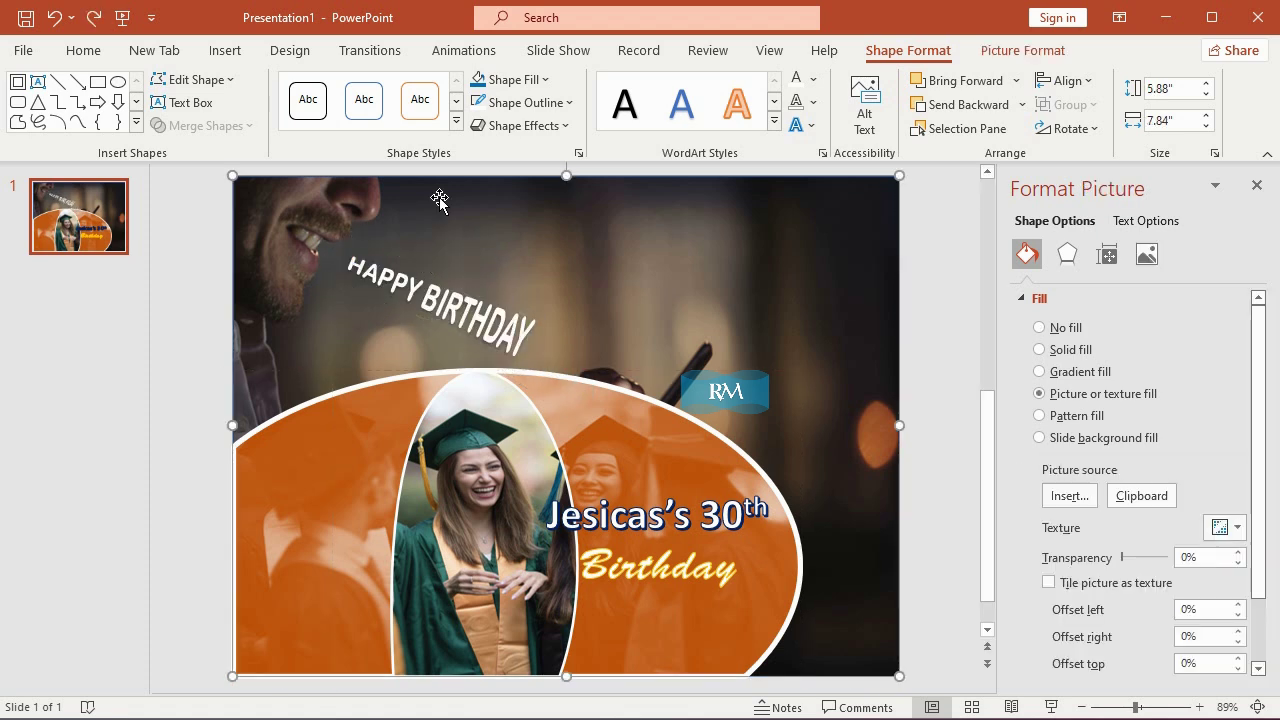
Browse the Celebrations category of the online 3D model library
{"action": "left_click", "coordinate": [222, 52]}
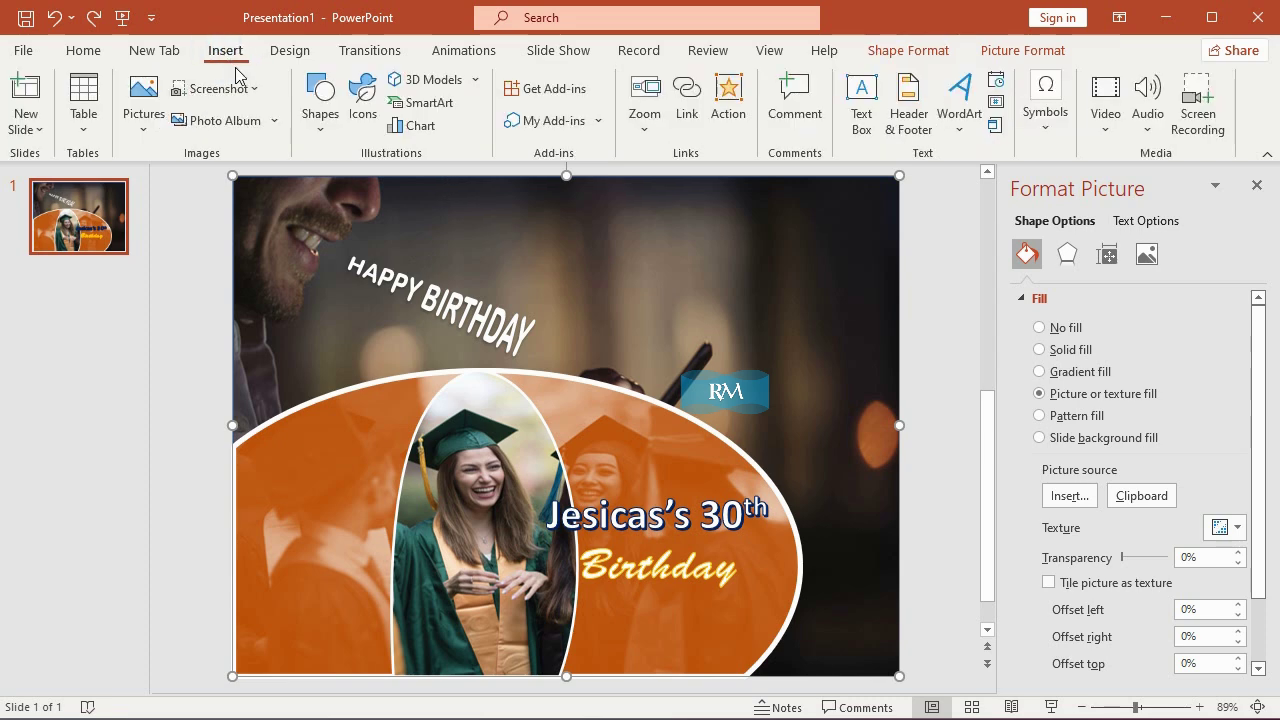
{"action": "left_click", "coordinate": [420, 80]}
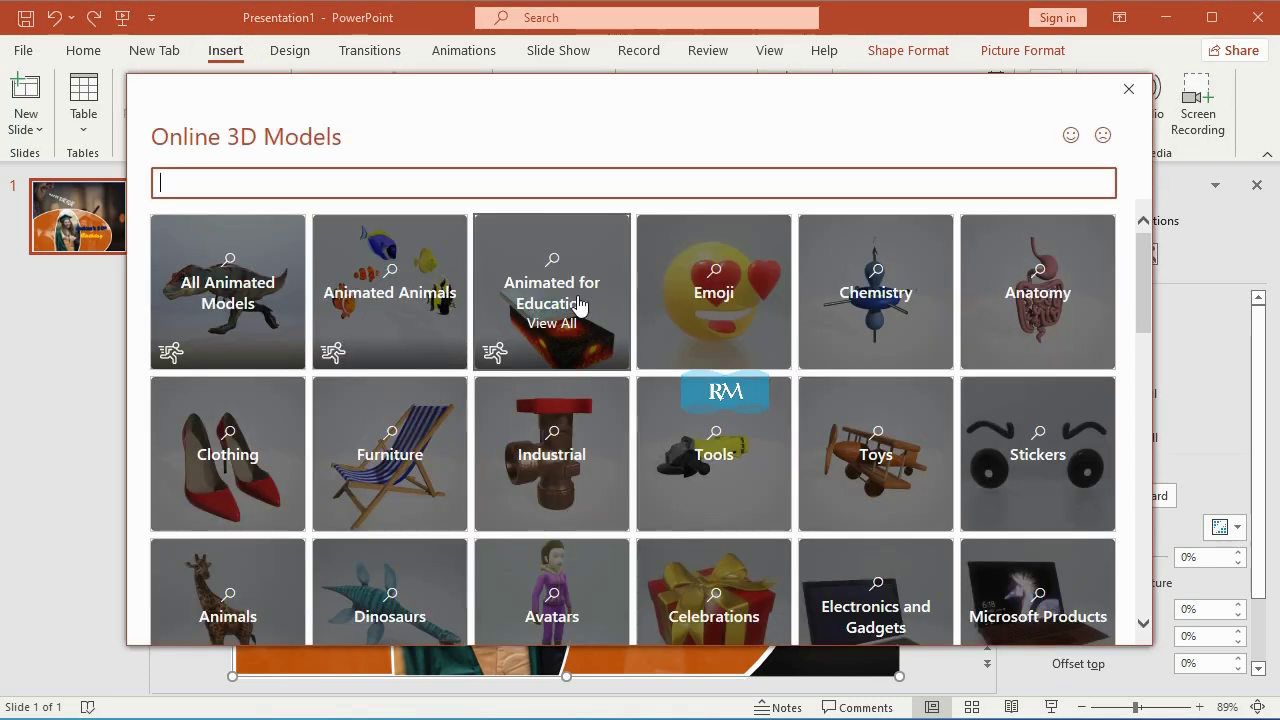
{"action": "scroll", "coordinate": [634, 371], "scroll_direction": "down", "scroll_amount": 2}
{"action": "left_click", "coordinate": [726, 486]}
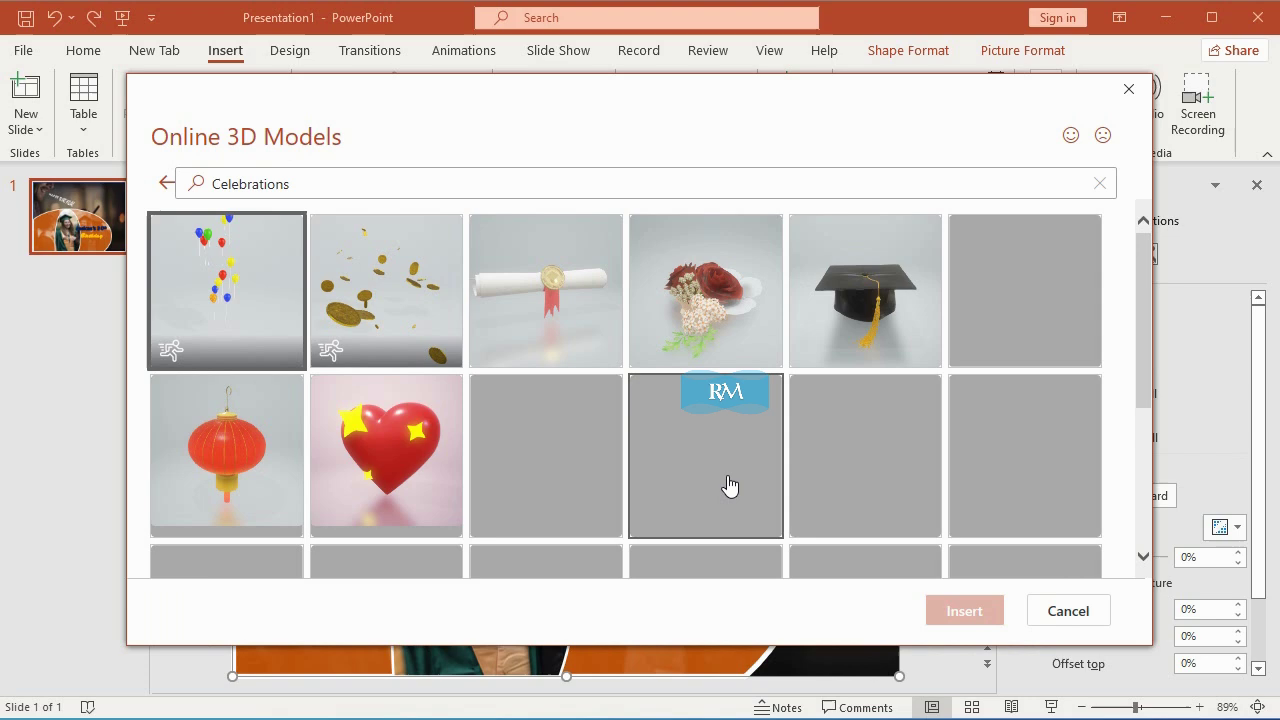
{"action": "scroll", "coordinate": [760, 460], "scroll_direction": "down", "scroll_amount": 2}
{"action": "scroll", "coordinate": [805, 432], "scroll_direction": "down", "scroll_amount": 1}
Insert the bunting, red balloon, balloon bunch, party hat, gift box and cake models
{"action": "left_click", "coordinate": [1008, 340]}
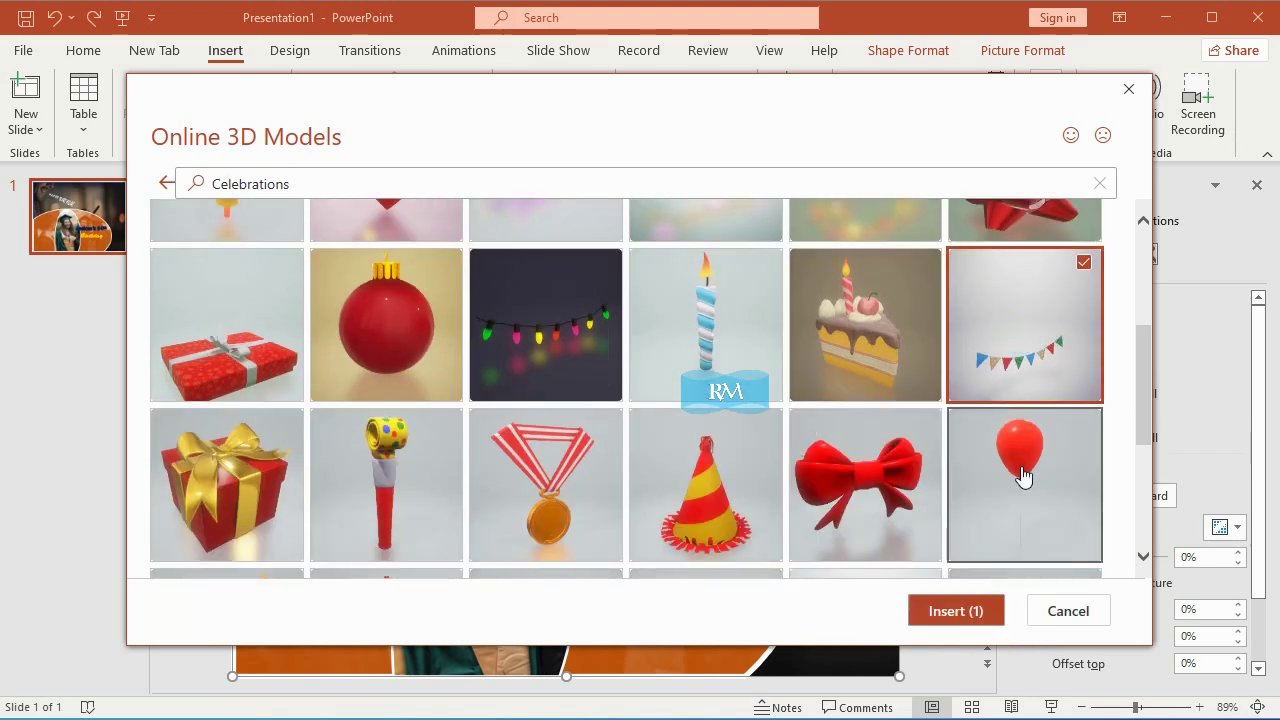
{"action": "left_click", "coordinate": [1021, 477]}
{"action": "scroll", "coordinate": [860, 470], "scroll_direction": "down", "scroll_amount": 2}
{"action": "left_click", "coordinate": [545, 415]}
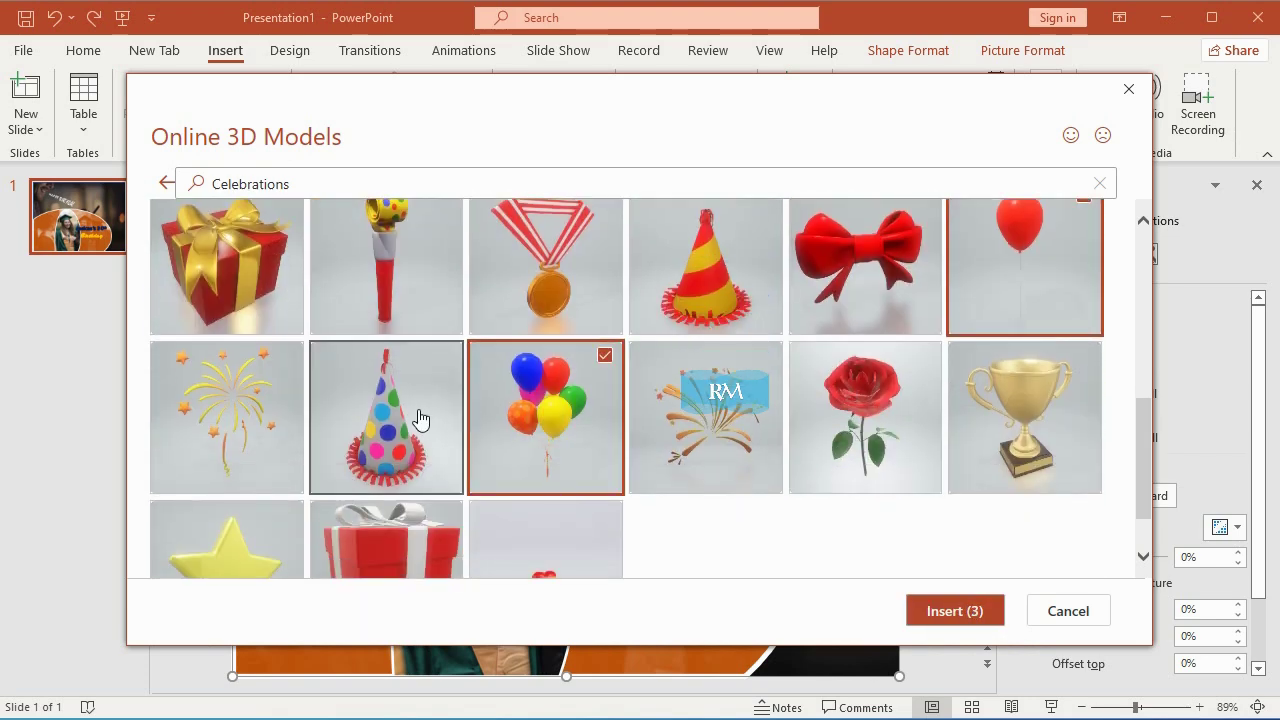
{"action": "left_click", "coordinate": [420, 418]}
{"action": "left_click", "coordinate": [386, 540]}
{"action": "scroll", "coordinate": [770, 330], "scroll_direction": "up", "scroll_amount": 2}
{"action": "left_click", "coordinate": [815, 265]}
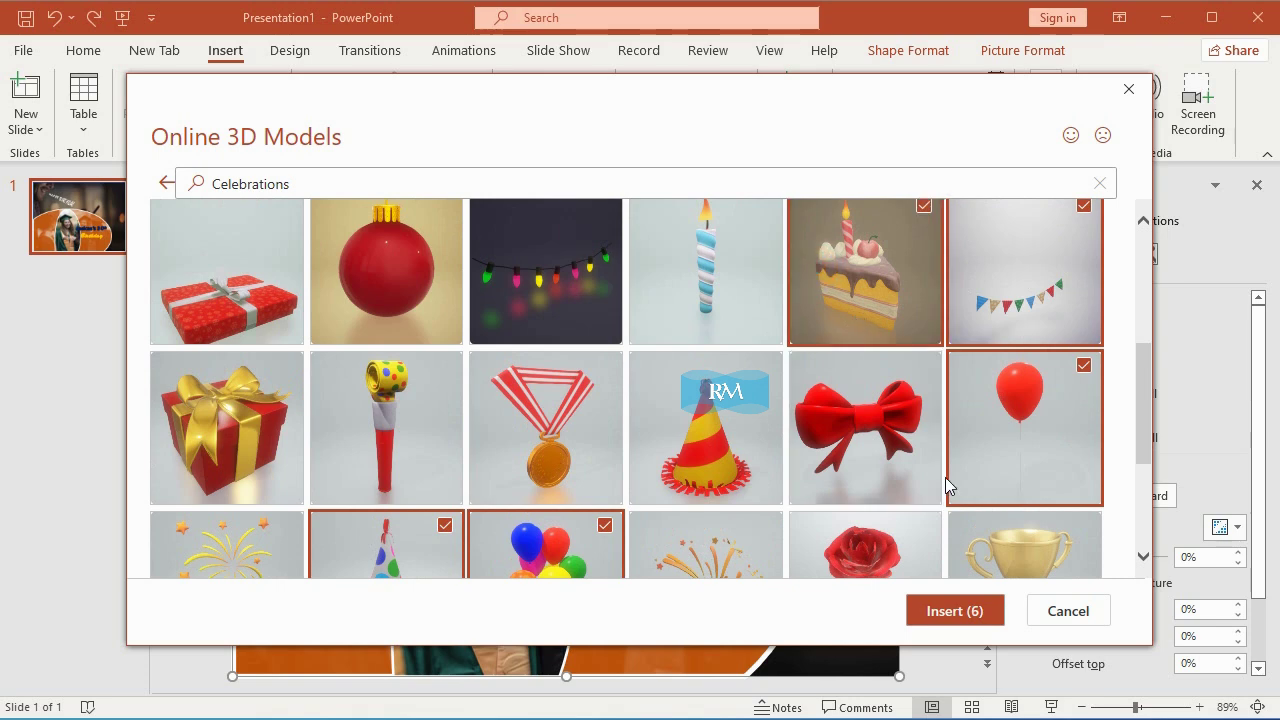
{"action": "left_click", "coordinate": [940, 610]}
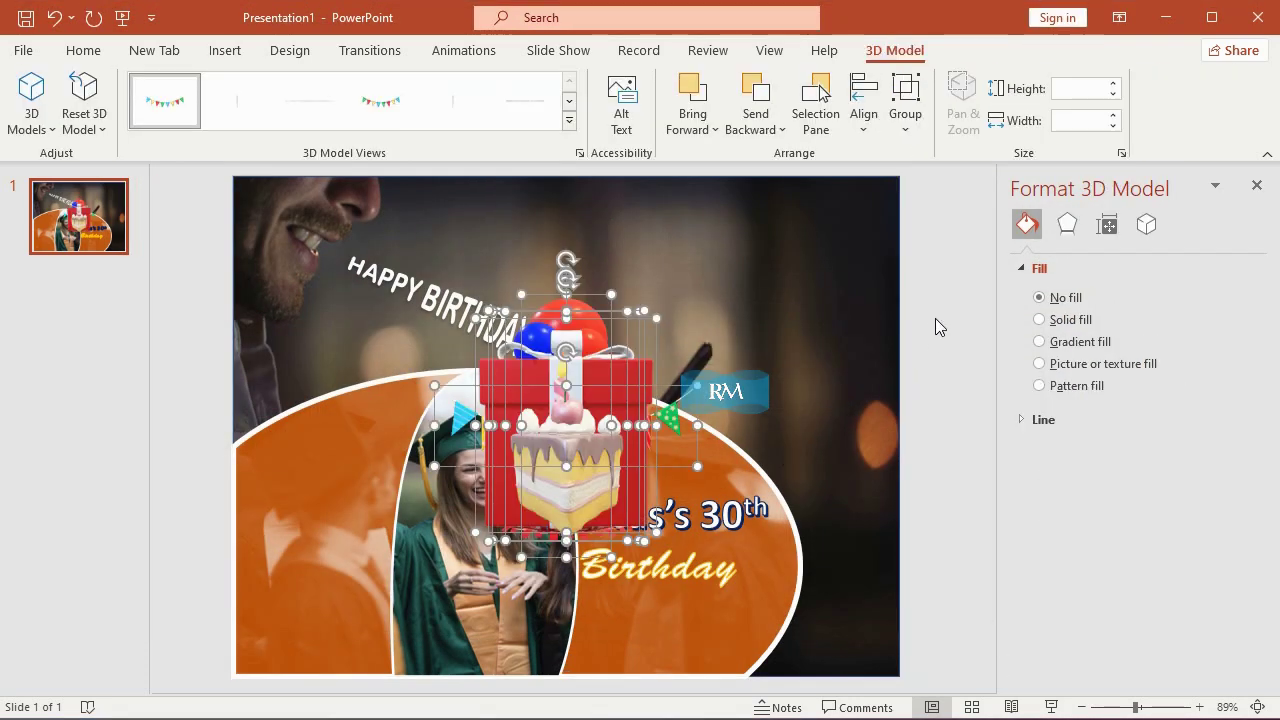
Turn the cake to a preset view and move it to the slide's lower right
{"action": "left_click", "coordinate": [934, 290]}
{"action": "left_click", "coordinate": [618, 406]}
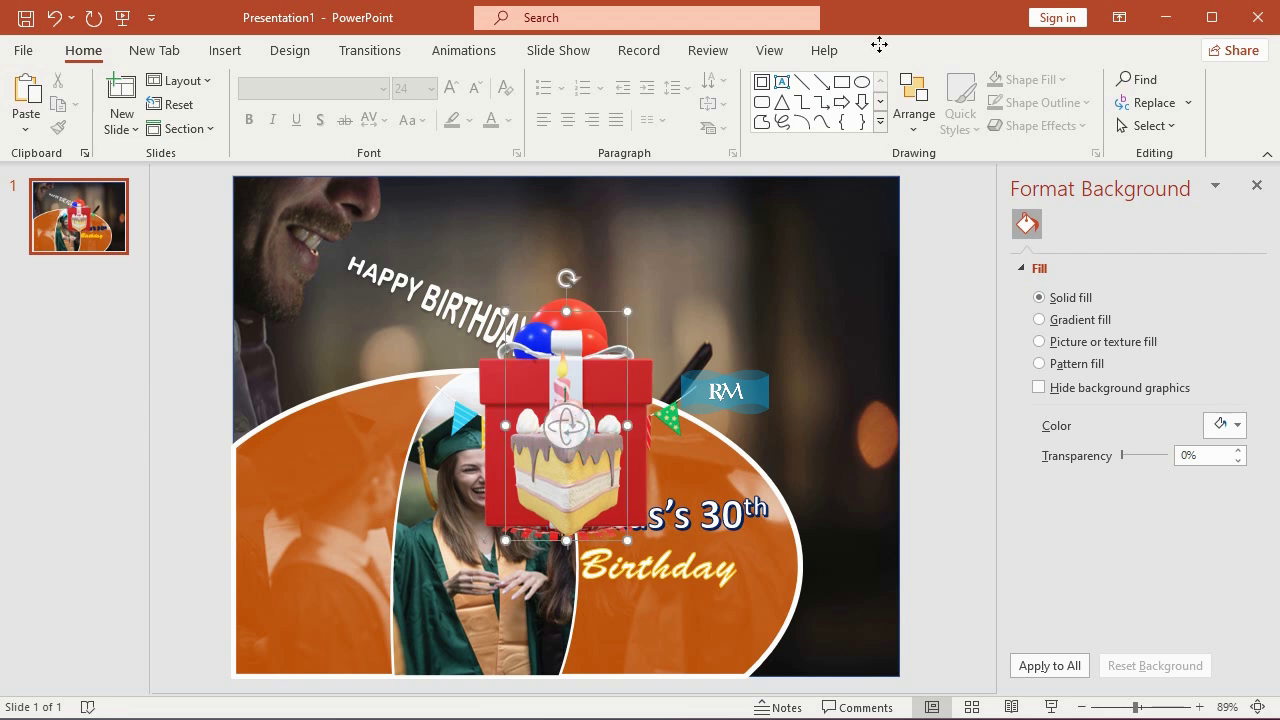
{"action": "left_click", "coordinate": [569, 128]}
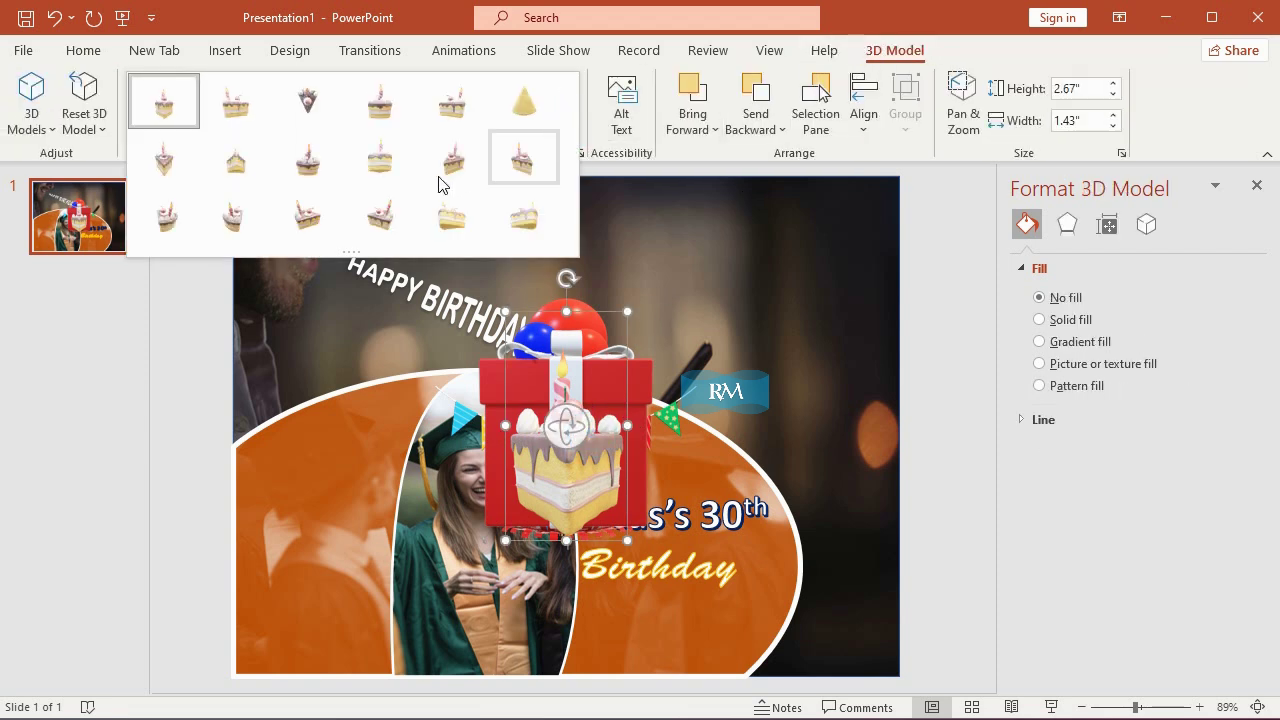
{"action": "left_click", "coordinate": [399, 231]}
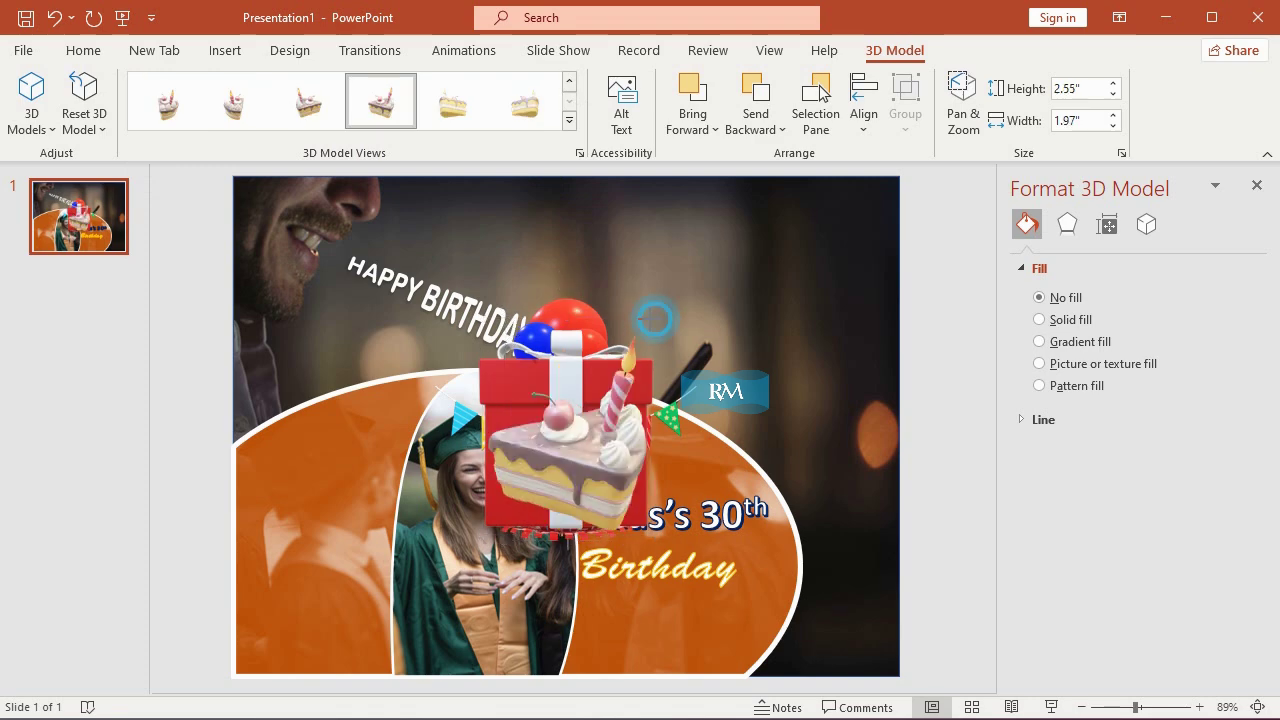
{"action": "left_click_drag", "start_coordinate": [602, 367], "coordinate": [837, 480]}
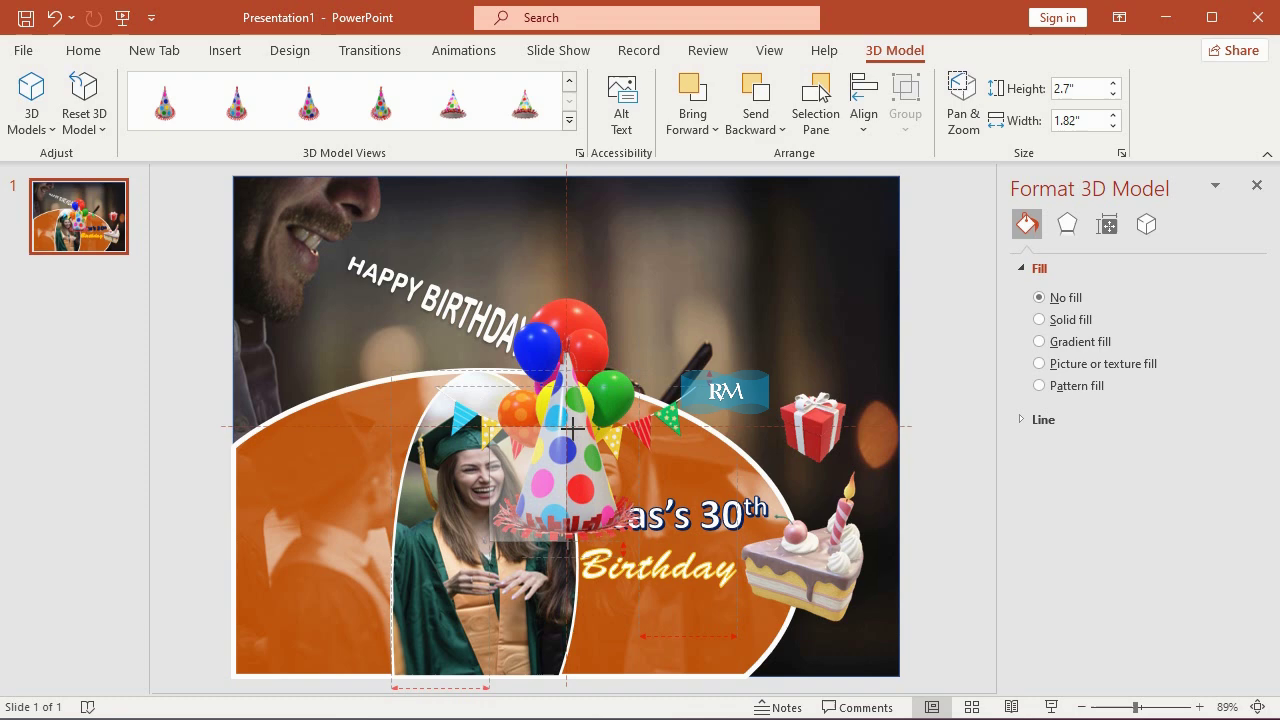
Shrink the party hat beside HAPPY BIRTHDAY, shrink the balloon, and move it lower left
{"action": "mouse_move", "coordinate": [644, 310]}
{"action": "left_mouse_down"}
{"action": "mouse_move", "coordinate": [600, 395]}
{"action": "mouse_move", "coordinate": [378, 312]}
{"action": "left_mouse_up"}
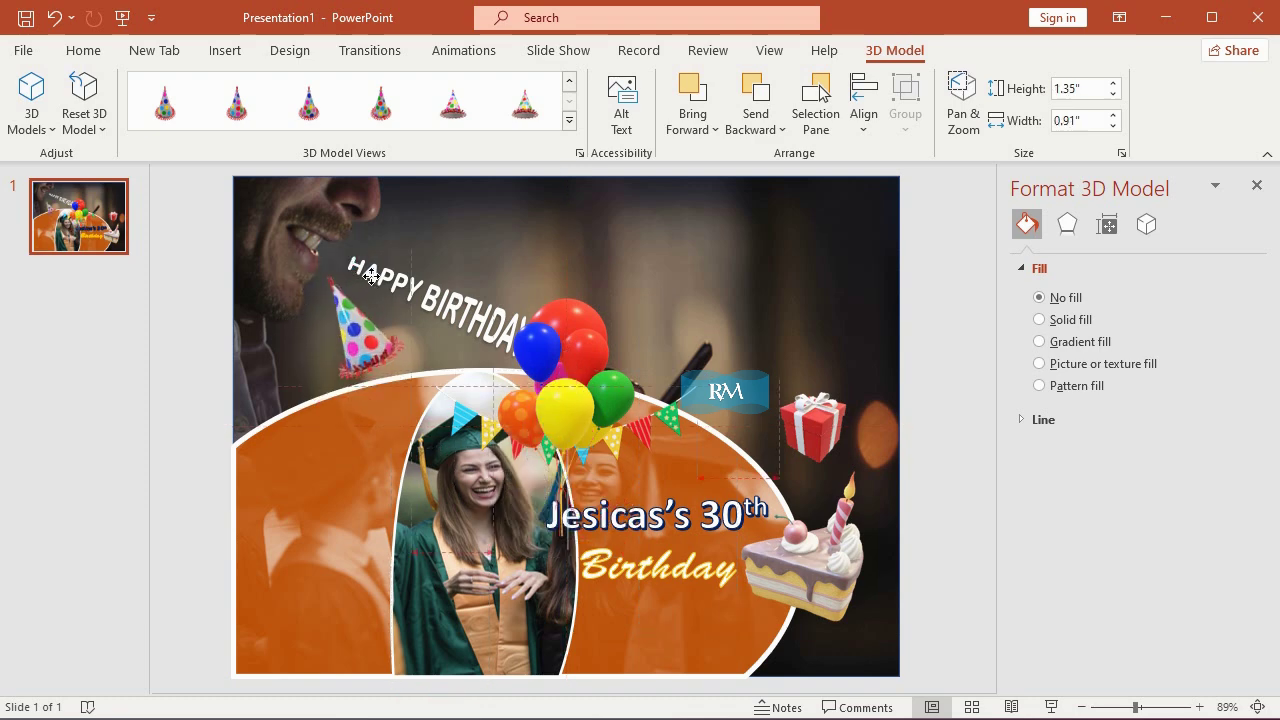
{"action": "left_click", "coordinate": [570, 320]}
{"action": "mouse_move", "coordinate": [555, 310]}
{"action": "left_mouse_down"}
{"action": "mouse_move", "coordinate": [568, 361]}
{"action": "mouse_move", "coordinate": [810, 327]}
{"action": "left_mouse_up"}
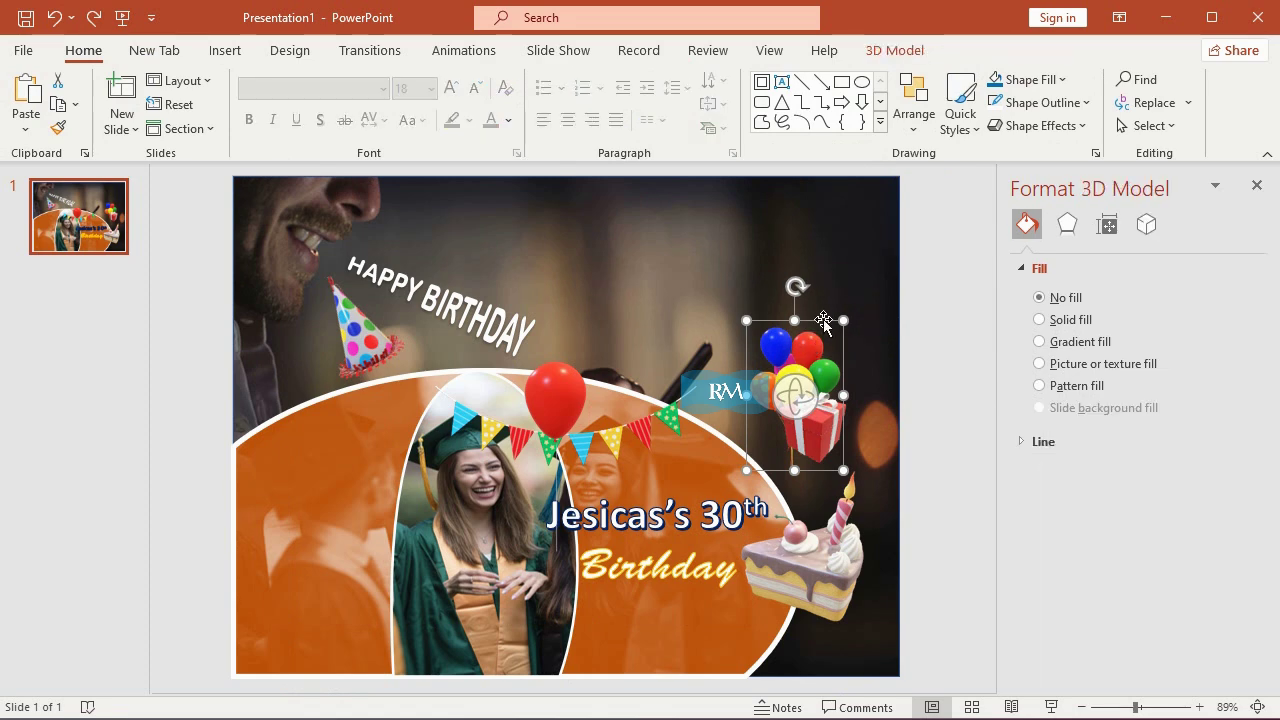
{"action": "left_click_drag", "start_coordinate": [555, 395], "coordinate": [323, 490]}
Move the bunting to the top and duplicate it into three strings
{"action": "left_click_drag", "start_coordinate": [648, 425], "coordinate": [585, 200]}
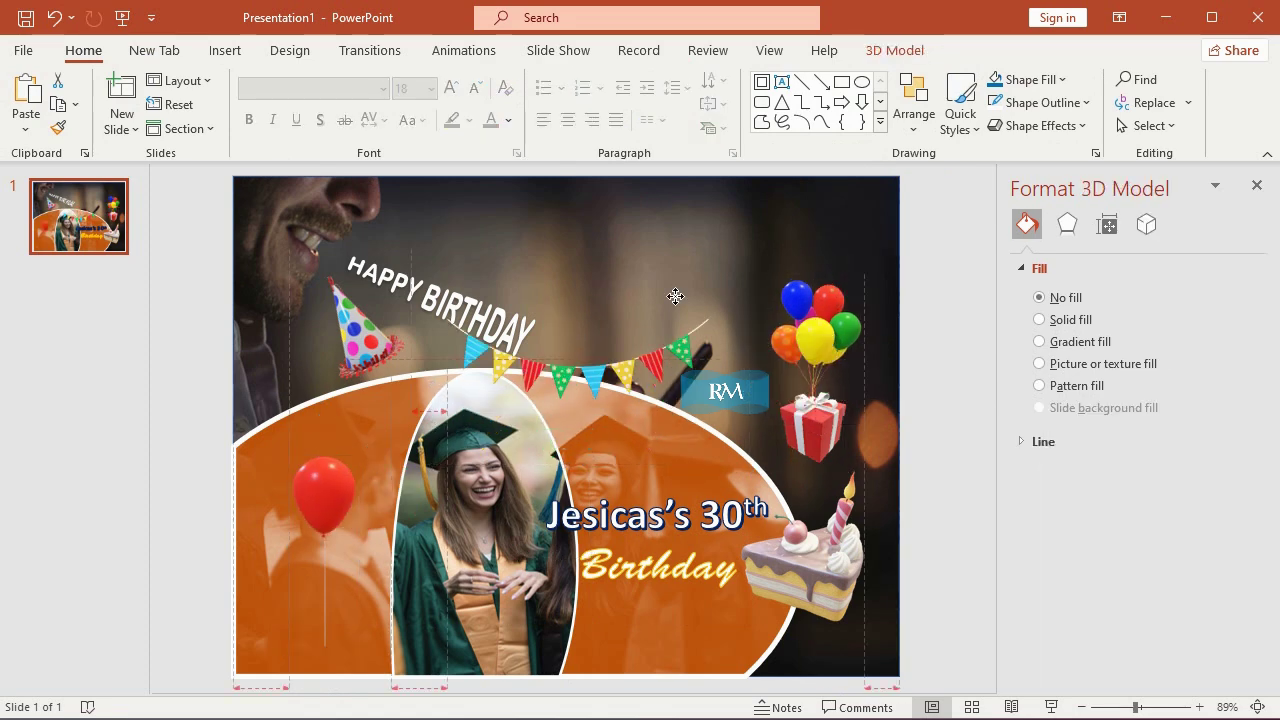
{"action": "key", "text": "ctrl+c"}
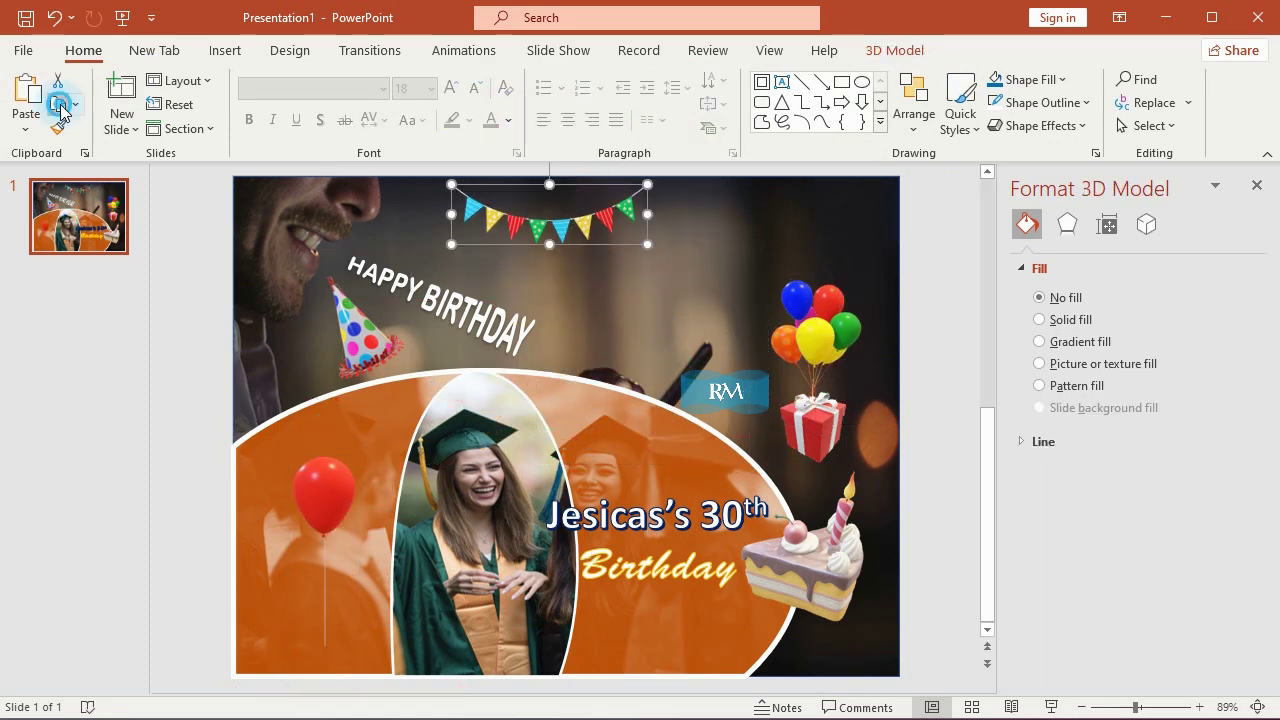
{"action": "key", "text": "ctrl+v"}
{"action": "left_click_drag", "start_coordinate": [575, 210], "coordinate": [790, 197]}
{"action": "left_click", "coordinate": [25, 88]}
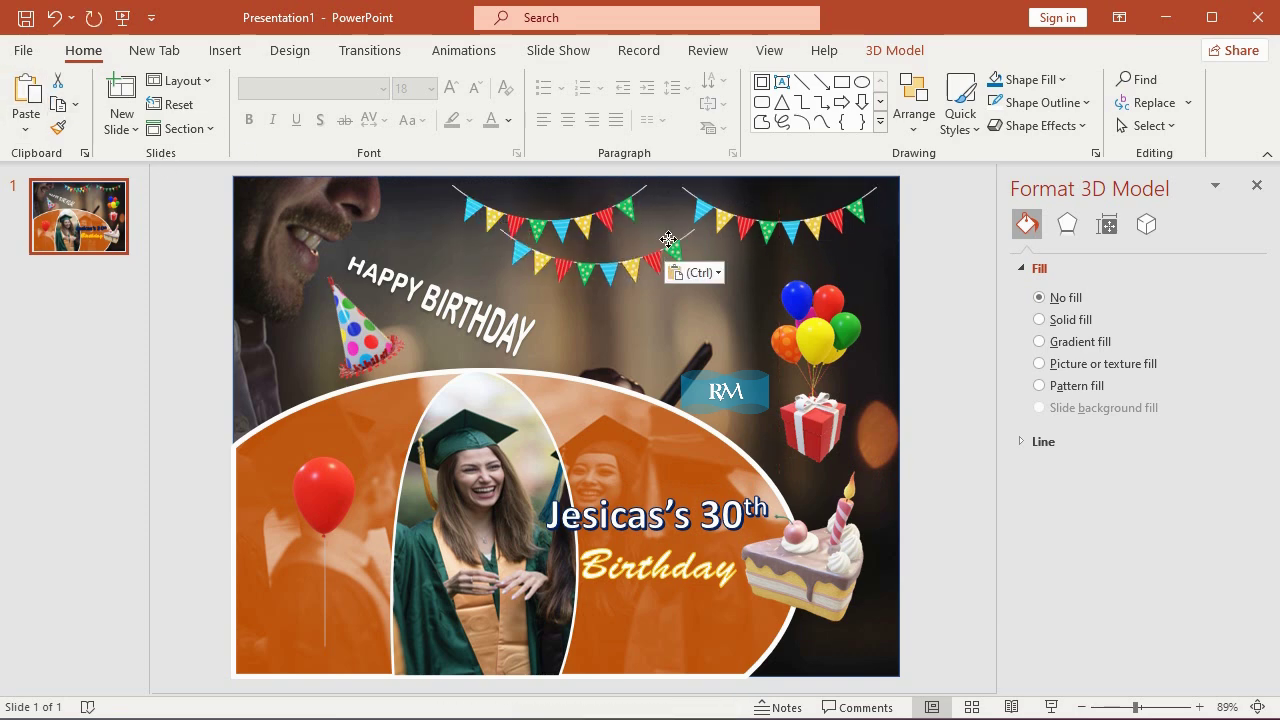
{"action": "left_click_drag", "start_coordinate": [600, 235], "coordinate": [655, 285]}
{"action": "left_click", "coordinate": [225, 50]}
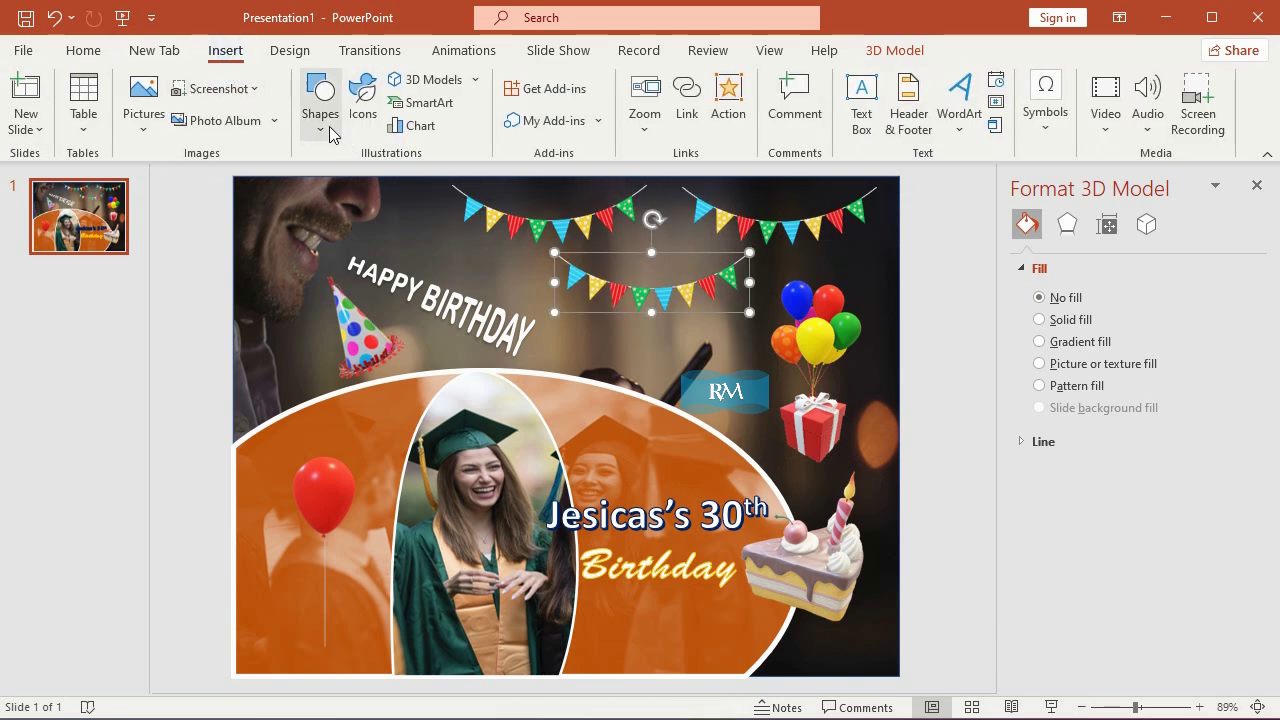
Draw a small star among the bunting with white fill, no outline and a gold glow
{"action": "left_click", "coordinate": [322, 112]}
{"action": "scroll", "coordinate": [421, 584], "scroll_direction": "down", "scroll_amount": 3}
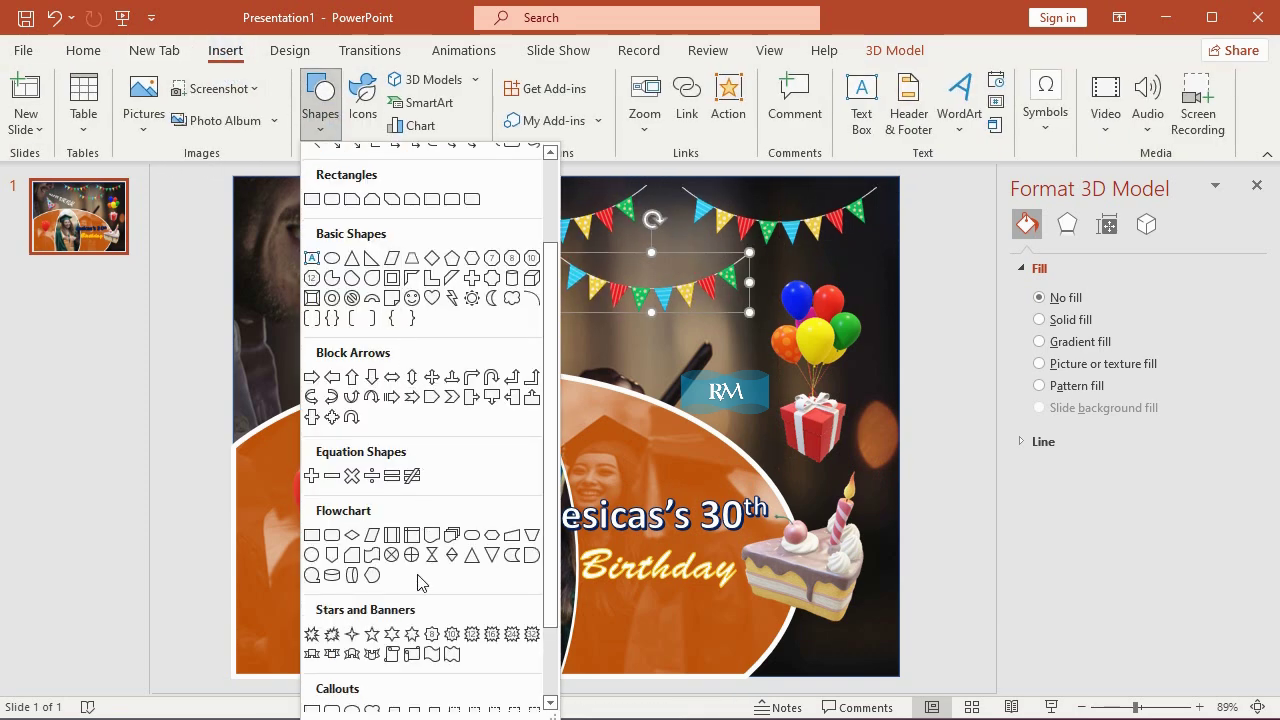
{"action": "left_click", "coordinate": [371, 635]}
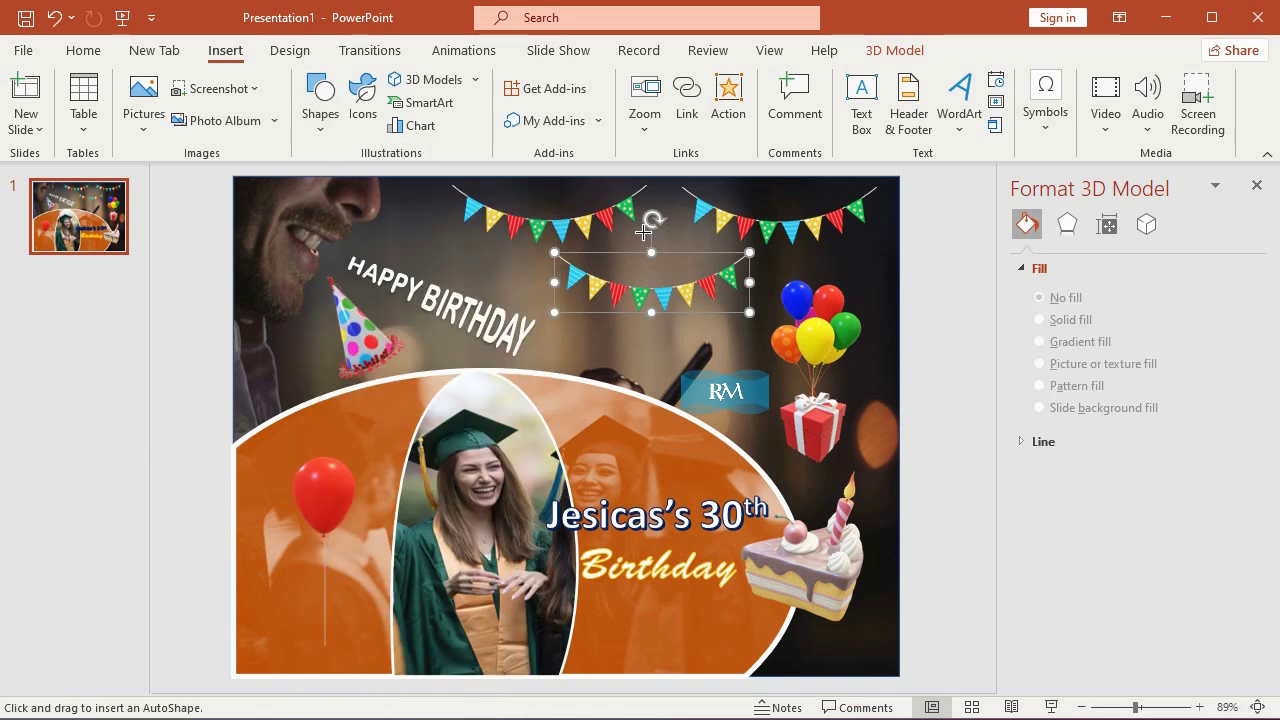
{"action": "left_click_drag", "start_coordinate": [676, 264], "coordinate": [685, 271]}
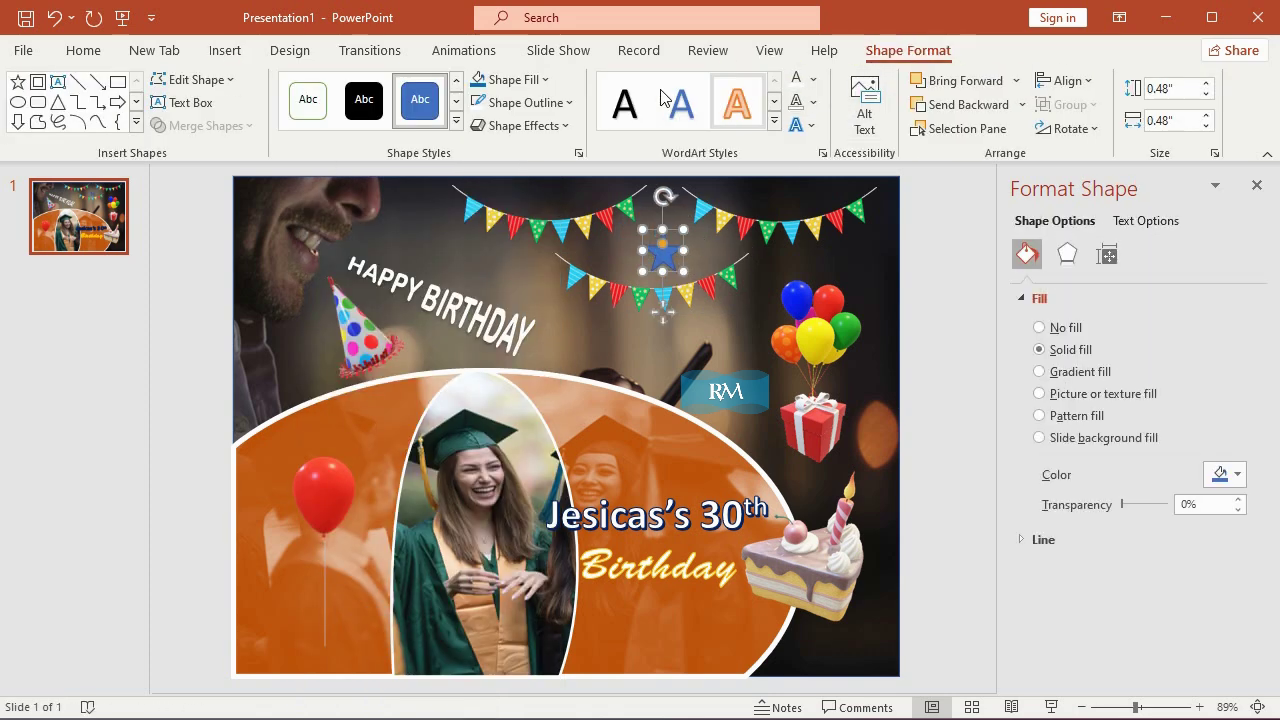
{"action": "left_click", "coordinate": [546, 80]}
{"action": "left_click", "coordinate": [477, 131]}
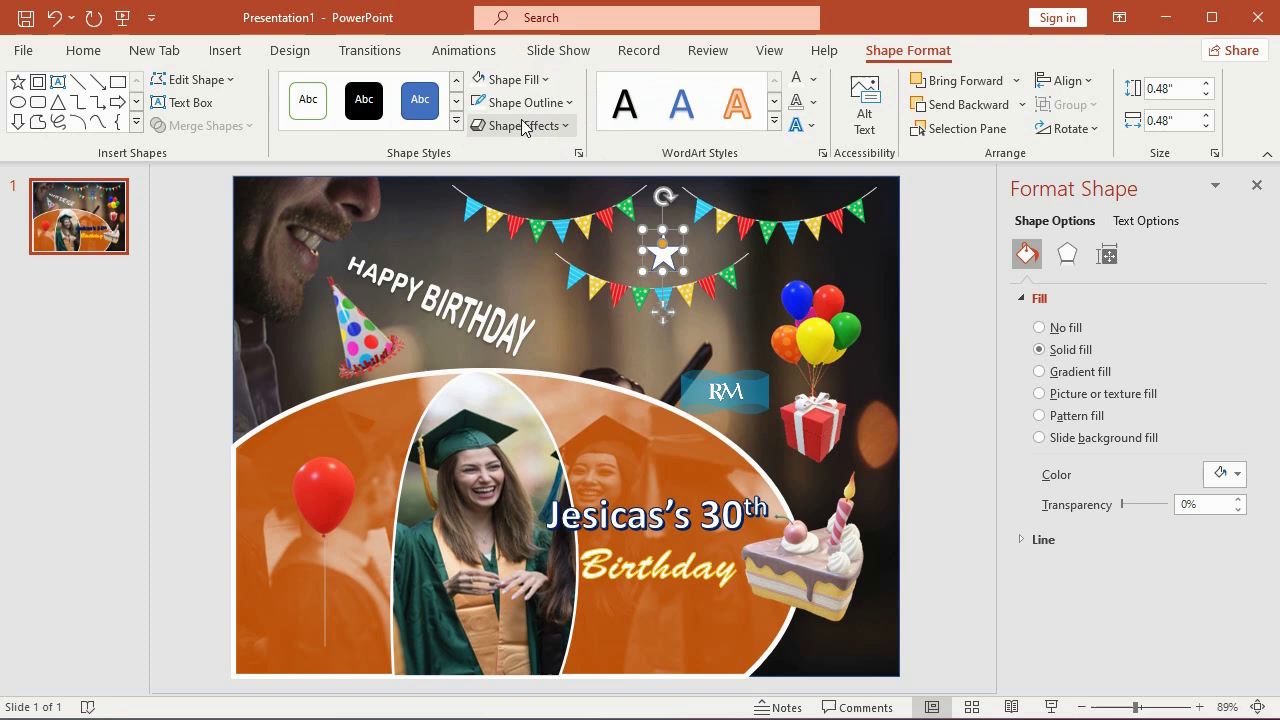
{"action": "left_click", "coordinate": [537, 101]}
{"action": "left_click", "coordinate": [520, 323]}
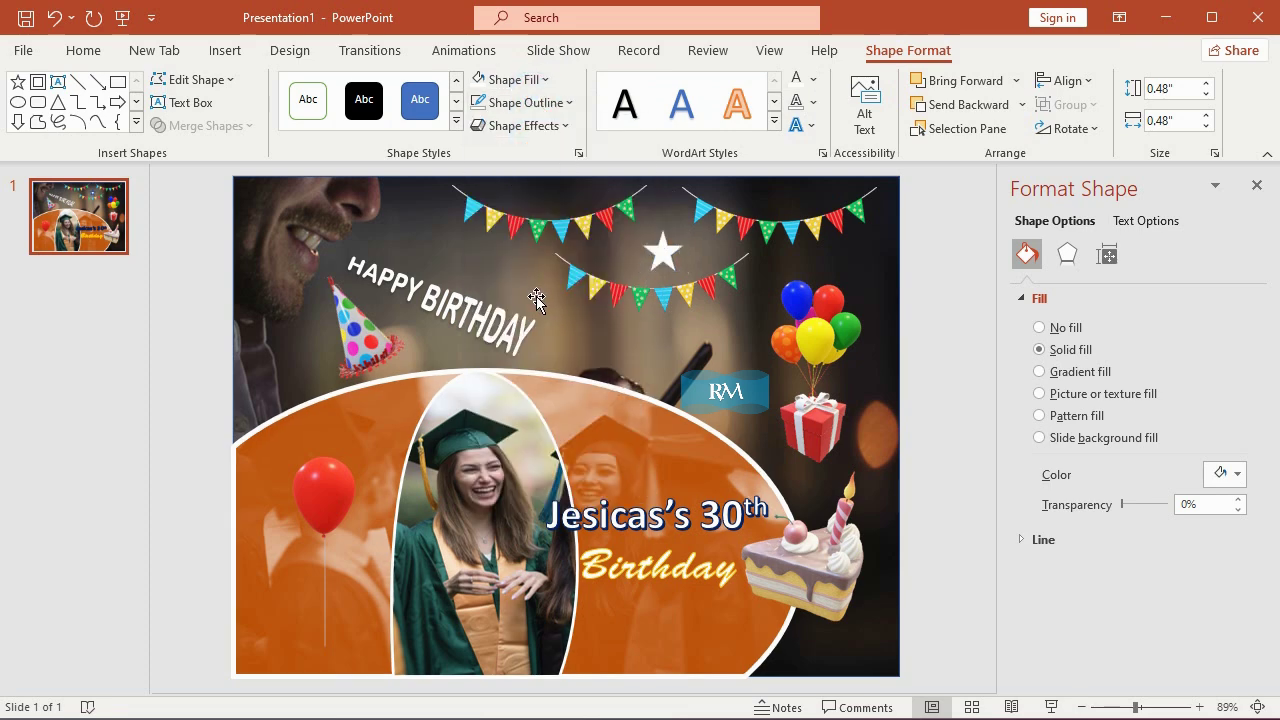
{"action": "left_click", "coordinate": [558, 126]}
{"action": "mouse_move", "coordinate": [590, 325]}
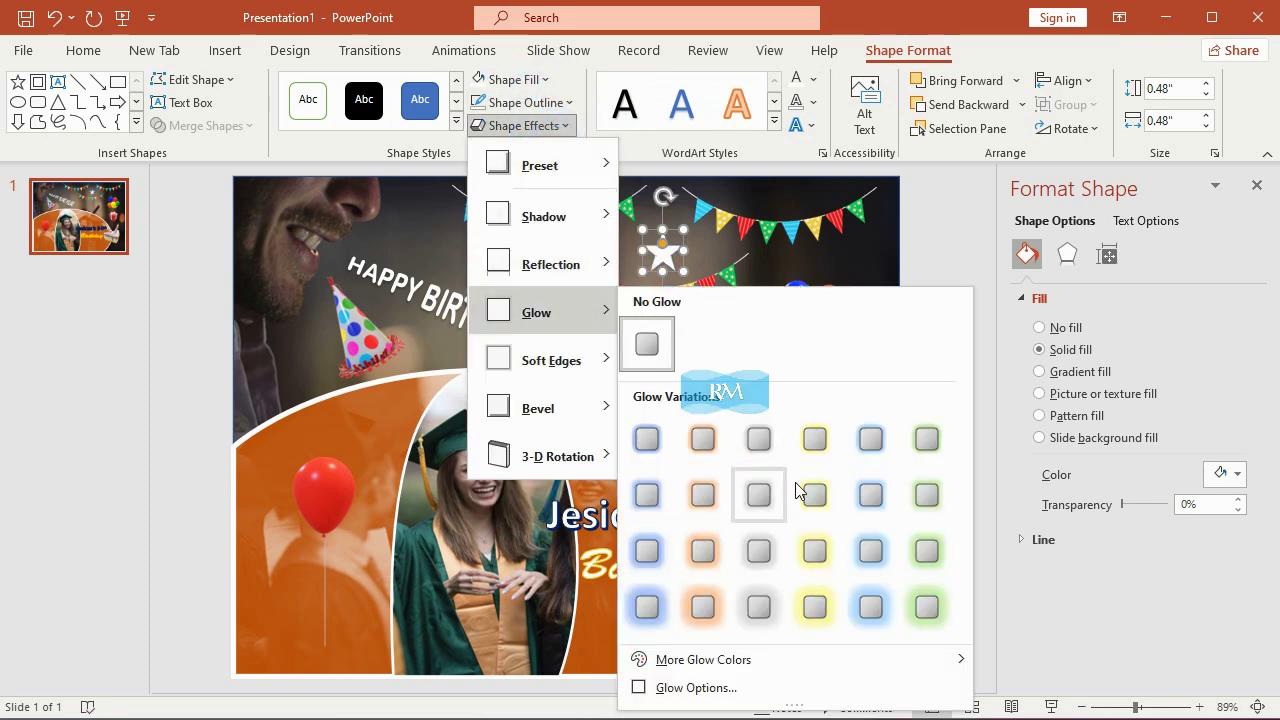
{"action": "left_click", "coordinate": [814, 491]}
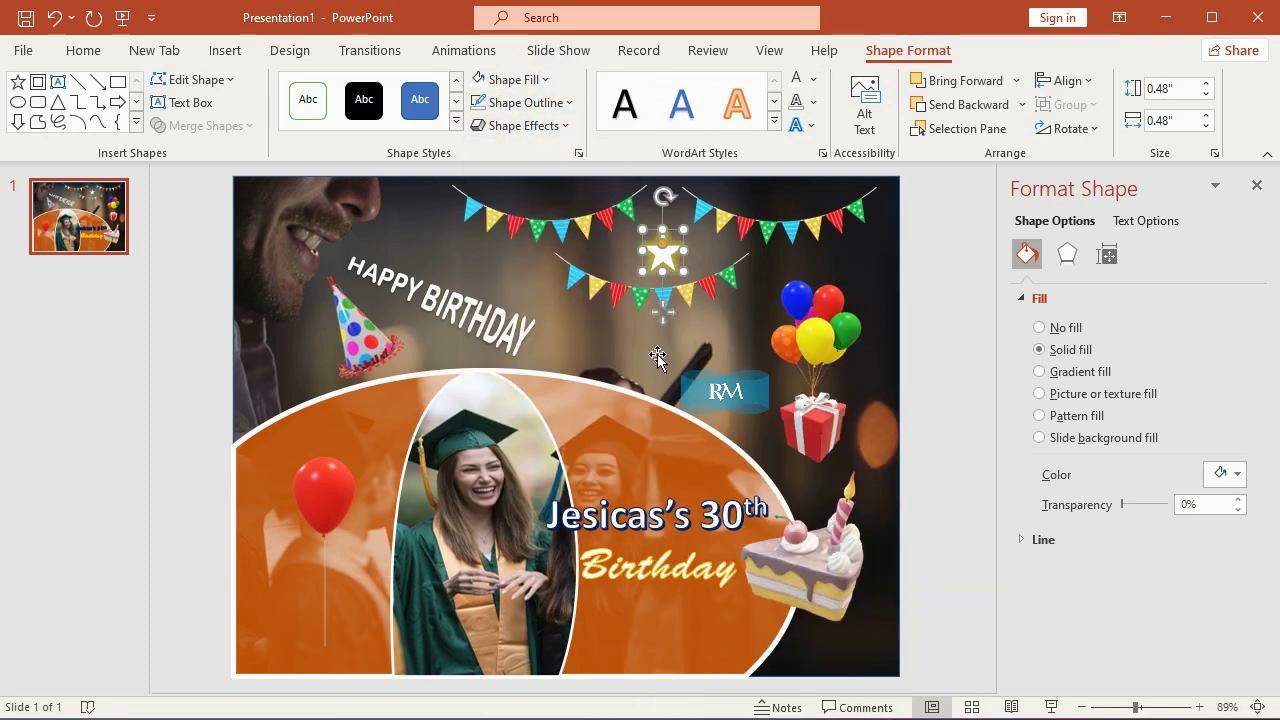
Duplicate the star onto the upper right bunting and give it a blue glow
{"action": "left_click", "coordinate": [82, 52]}
{"action": "left_click", "coordinate": [58, 104]}
{"action": "left_click", "coordinate": [26, 100]}
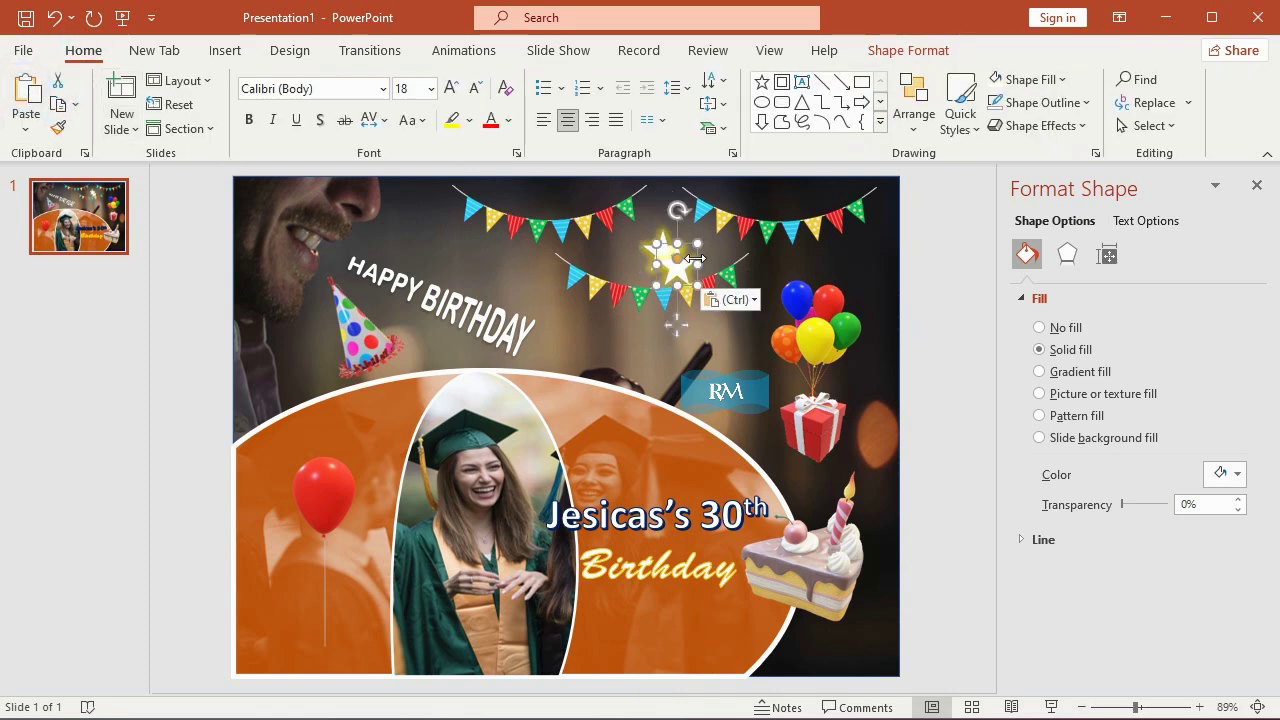
{"action": "left_click_drag", "start_coordinate": [695, 258], "coordinate": [790, 207]}
{"action": "left_click", "coordinate": [905, 50]}
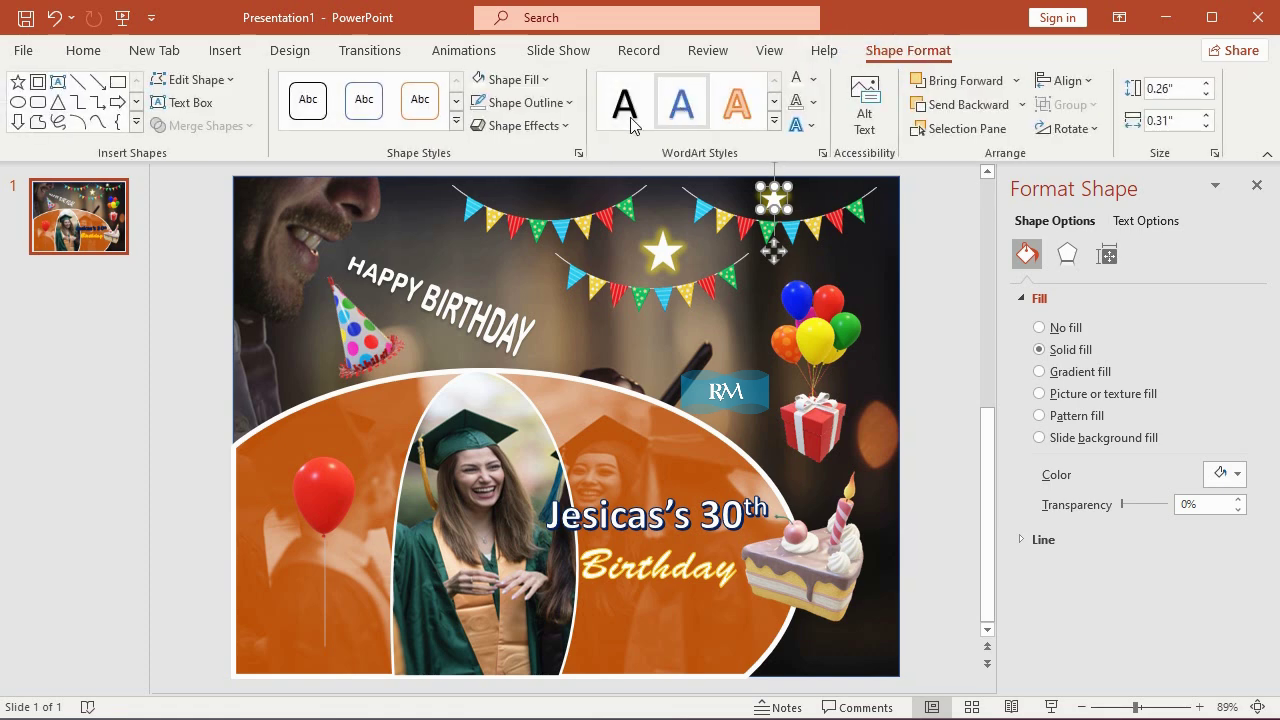
{"action": "left_click", "coordinate": [560, 125]}
{"action": "mouse_move", "coordinate": [586, 308]}
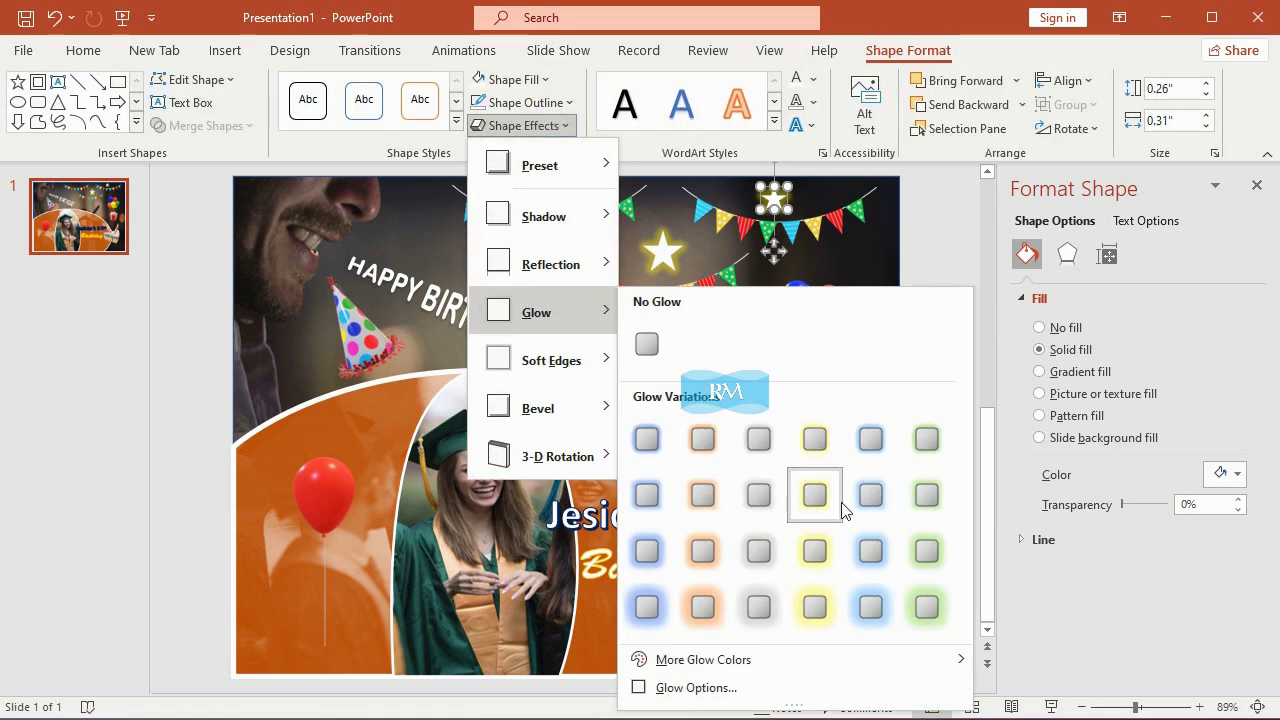
{"action": "left_click", "coordinate": [875, 494]}
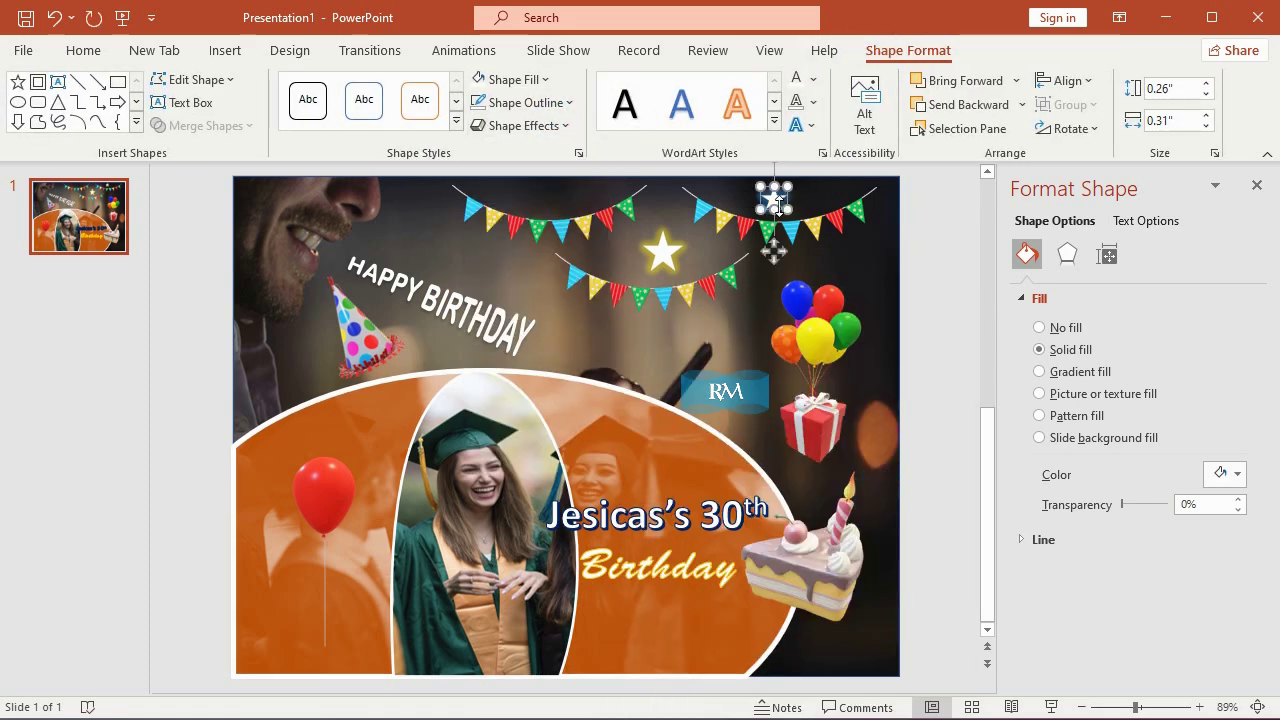
Paste a third star onto the upper left bunting with an orange glow
{"action": "left_click", "coordinate": [85, 53]}
{"action": "left_click", "coordinate": [27, 92]}
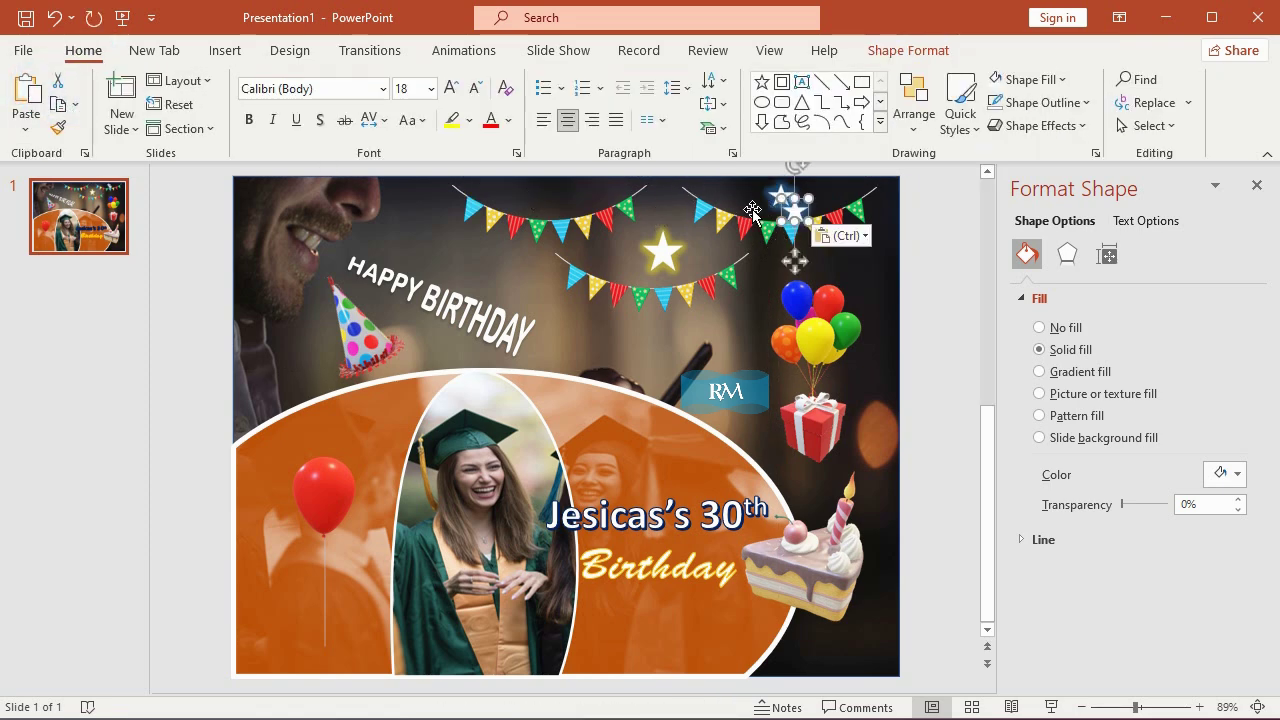
{"action": "left_click_drag", "start_coordinate": [803, 215], "coordinate": [557, 197]}
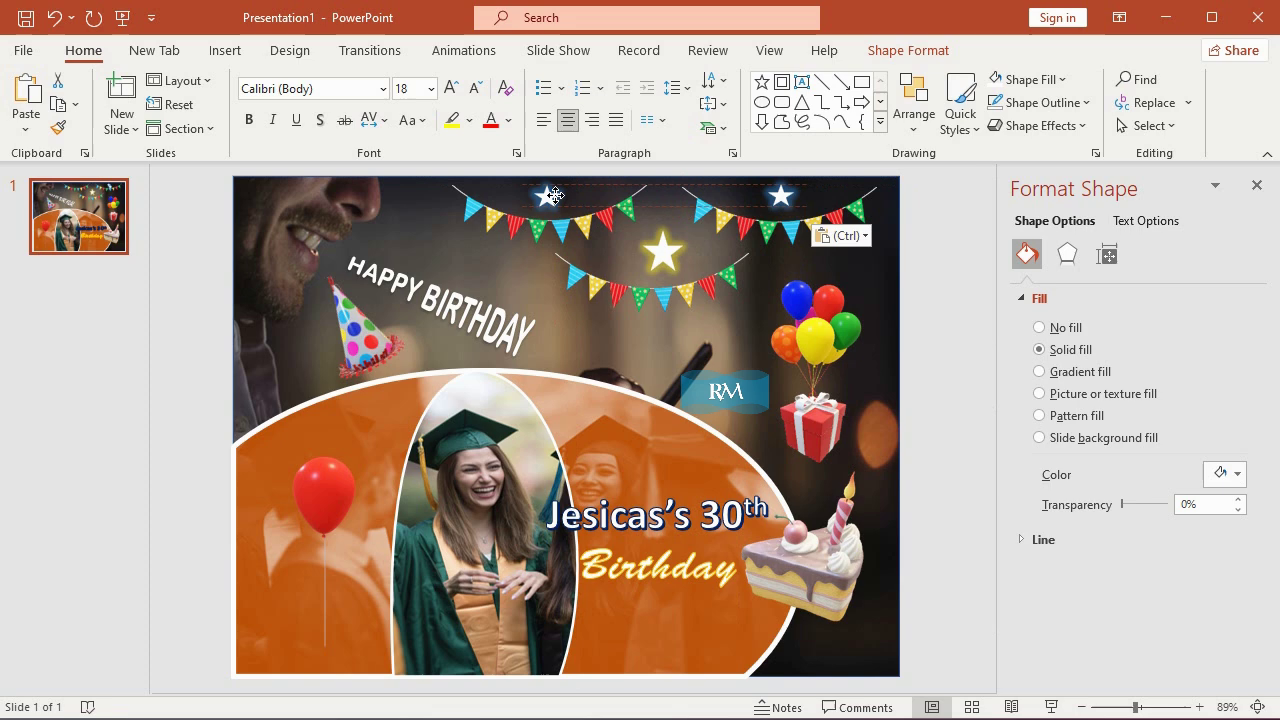
{"action": "left_click", "coordinate": [906, 50]}
{"action": "left_click", "coordinate": [522, 125]}
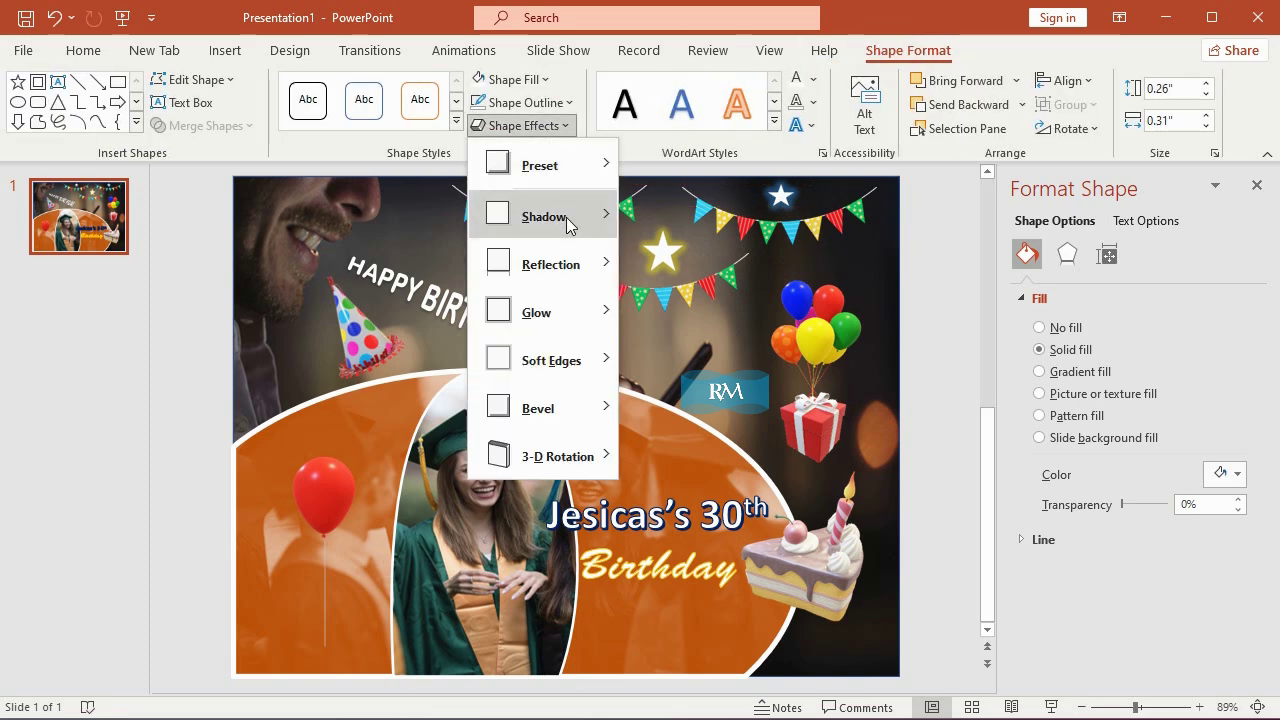
{"action": "mouse_move", "coordinate": [540, 312]}
{"action": "left_click", "coordinate": [708, 490]}
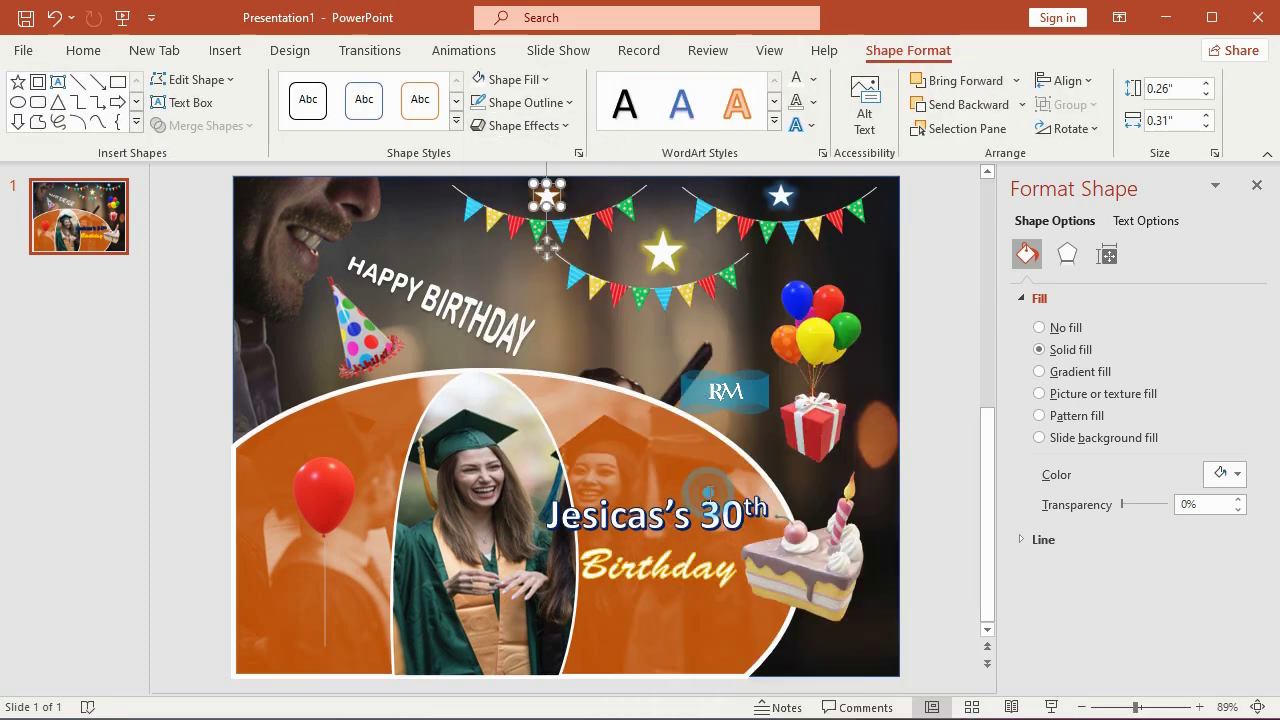
{"action": "left_click", "coordinate": [938, 335]}
{"action": "left_click", "coordinate": [222, 50]}
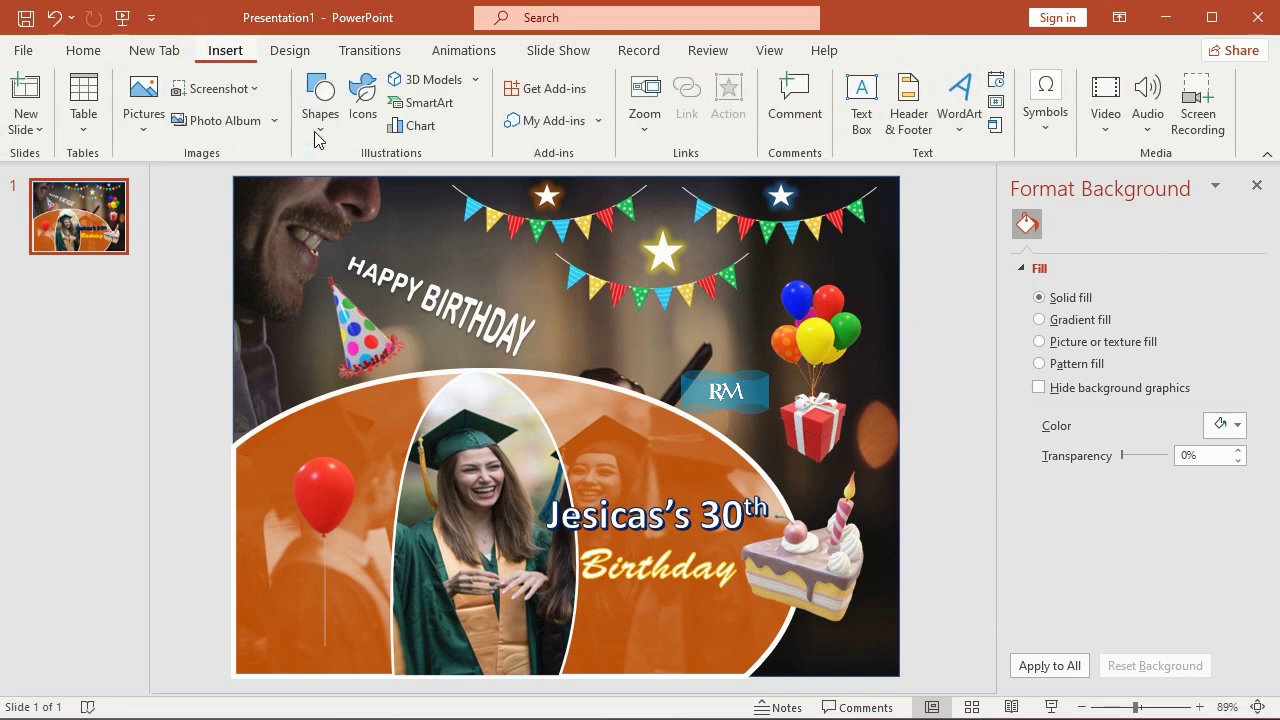
Draw a frame shape across the whole slide, fill it orange and give it an outline colour
{"action": "left_click", "coordinate": [321, 128]}
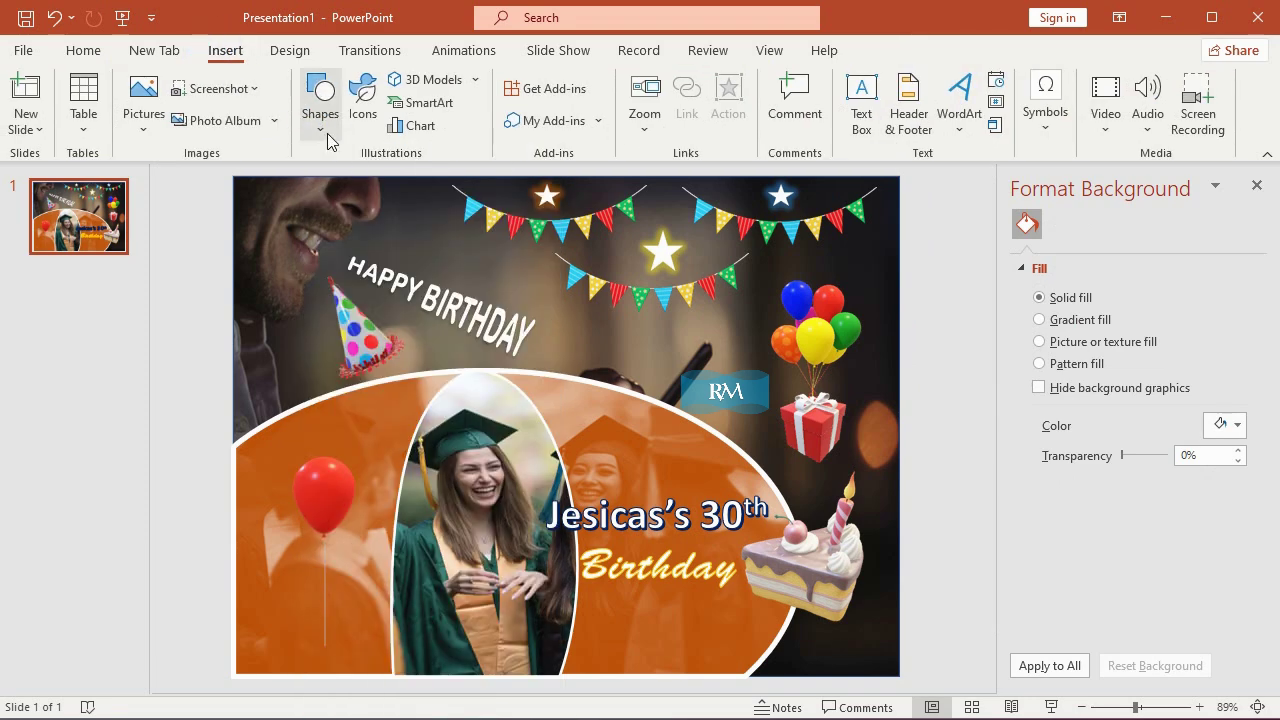
{"action": "left_click", "coordinate": [397, 399]}
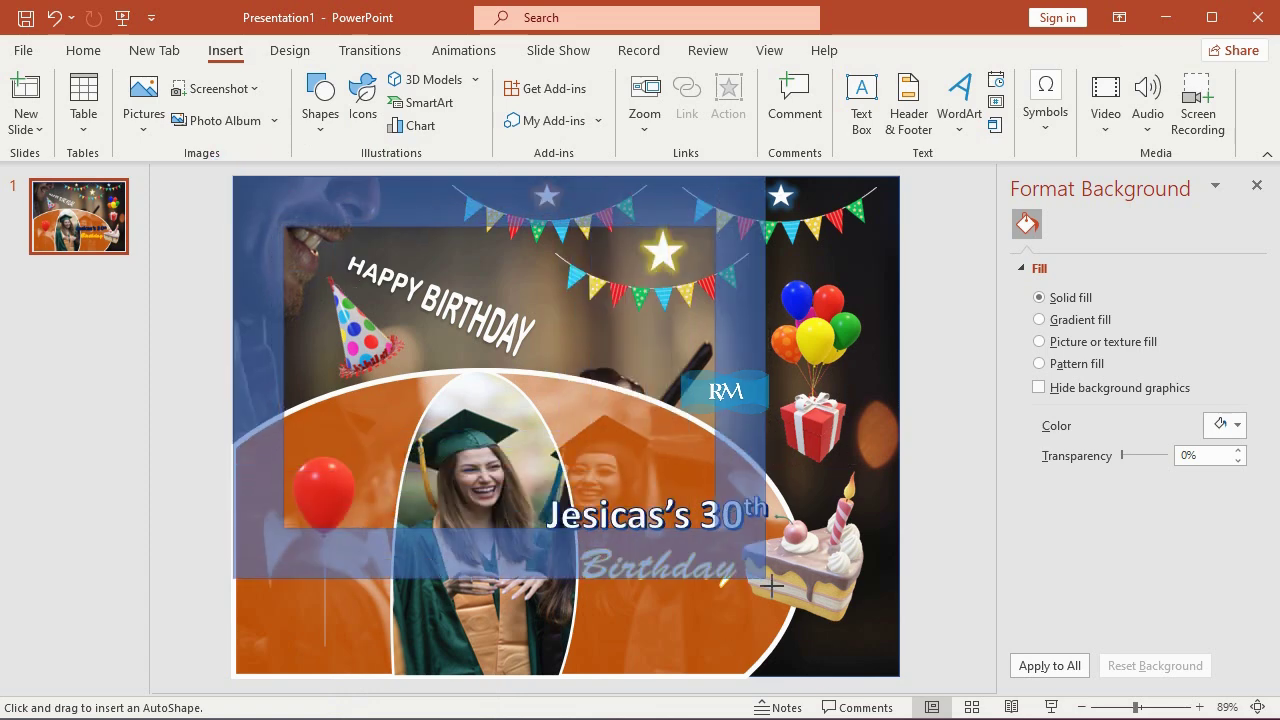
{"action": "left_click_drag", "start_coordinate": [233, 176], "coordinate": [899, 676]}
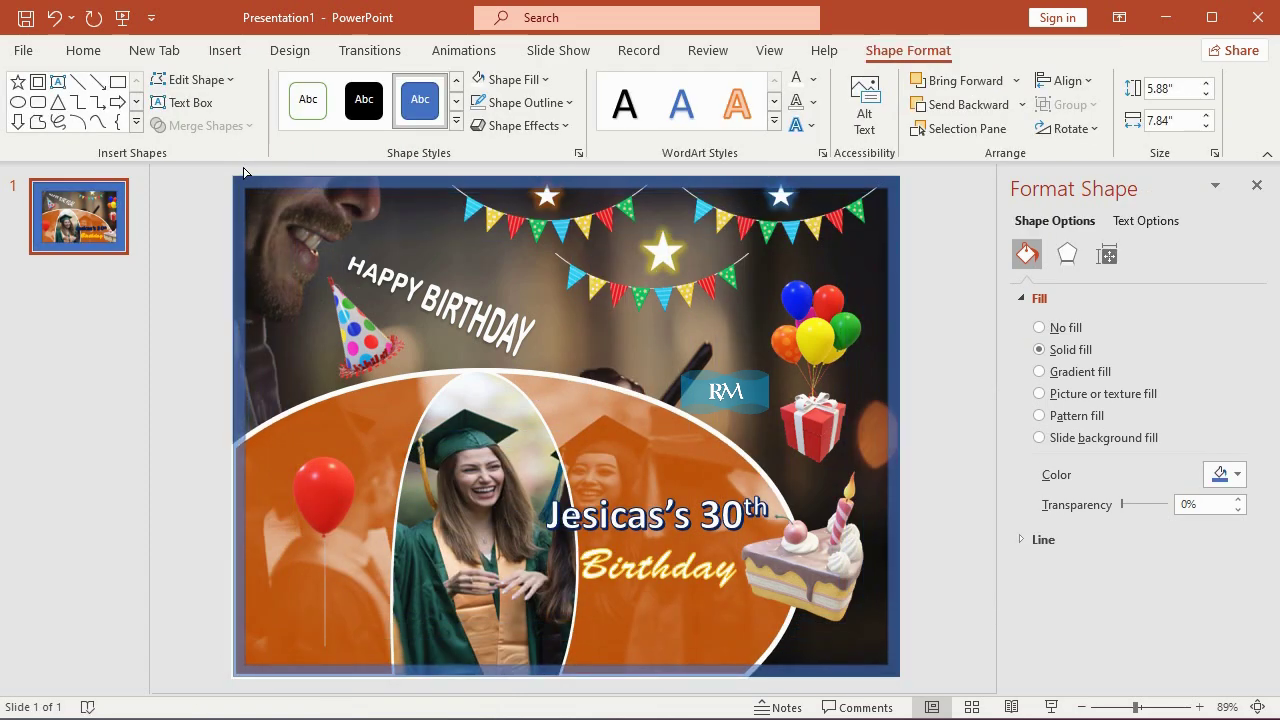
{"action": "key", "text": "ctrl+y"}
{"action": "left_click", "coordinate": [545, 81]}
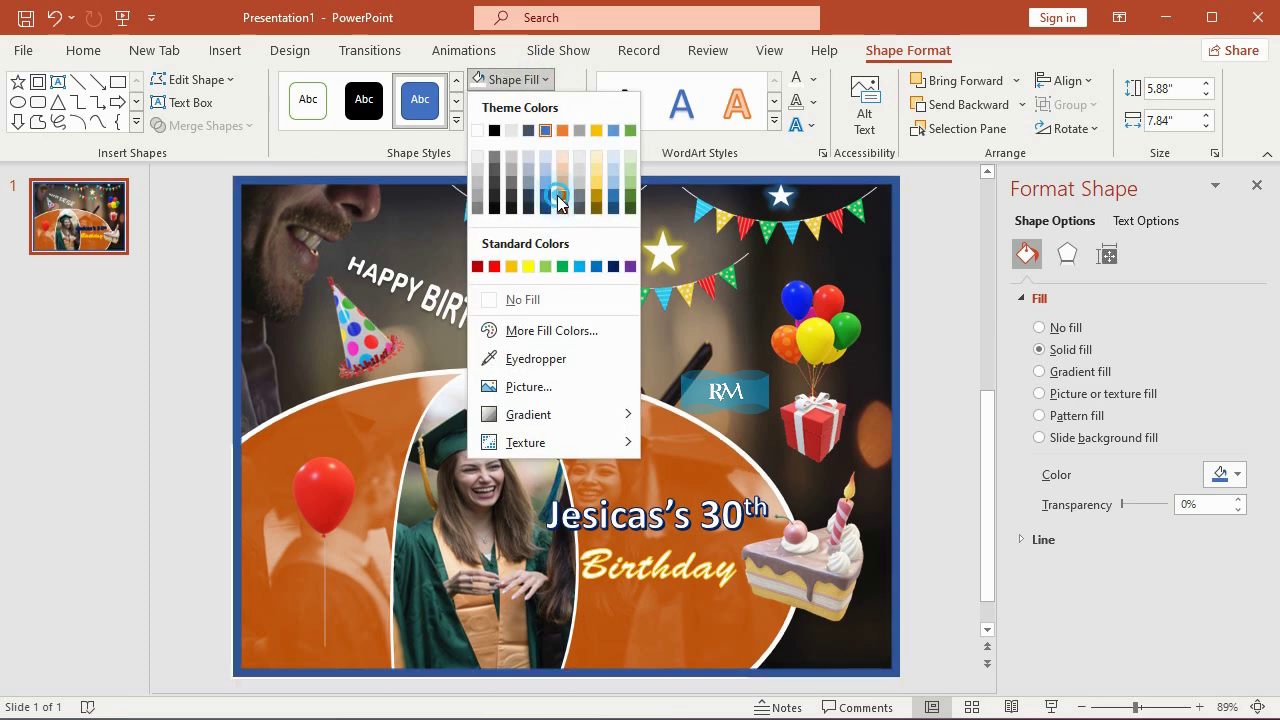
{"action": "left_click", "coordinate": [558, 199]}
{"action": "left_click", "coordinate": [522, 102]}
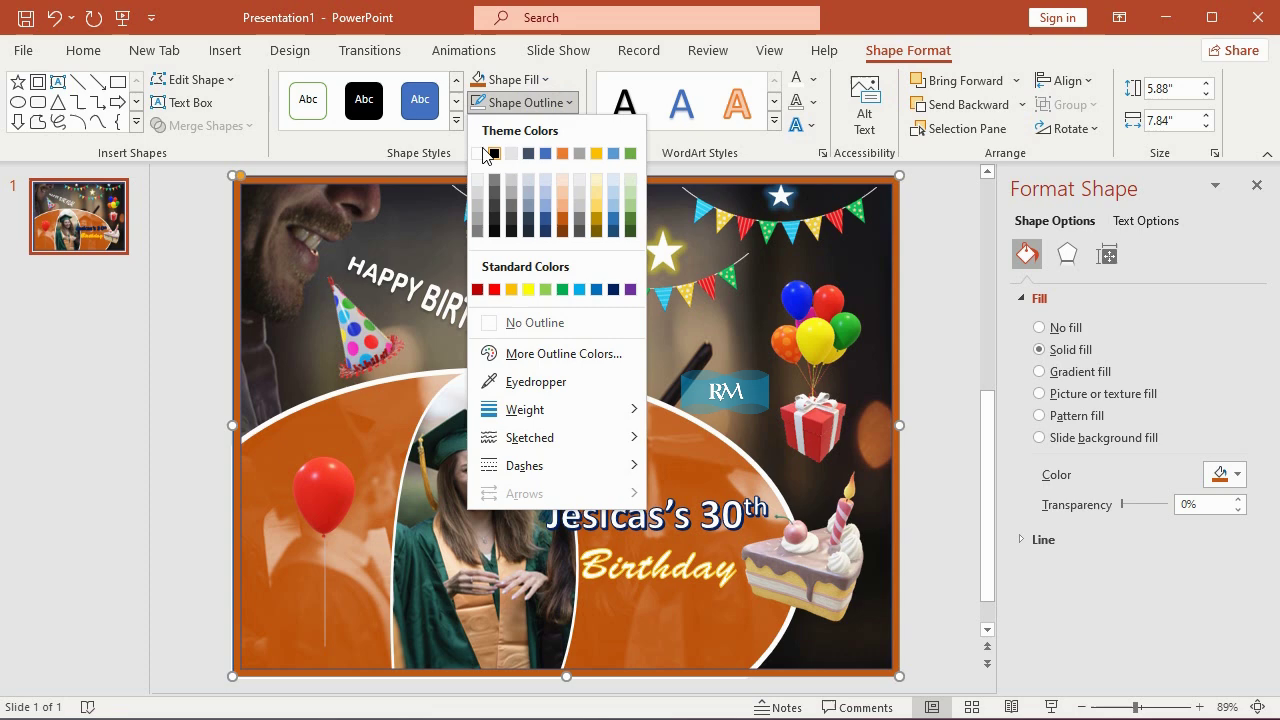
{"action": "left_click", "coordinate": [477, 154]}
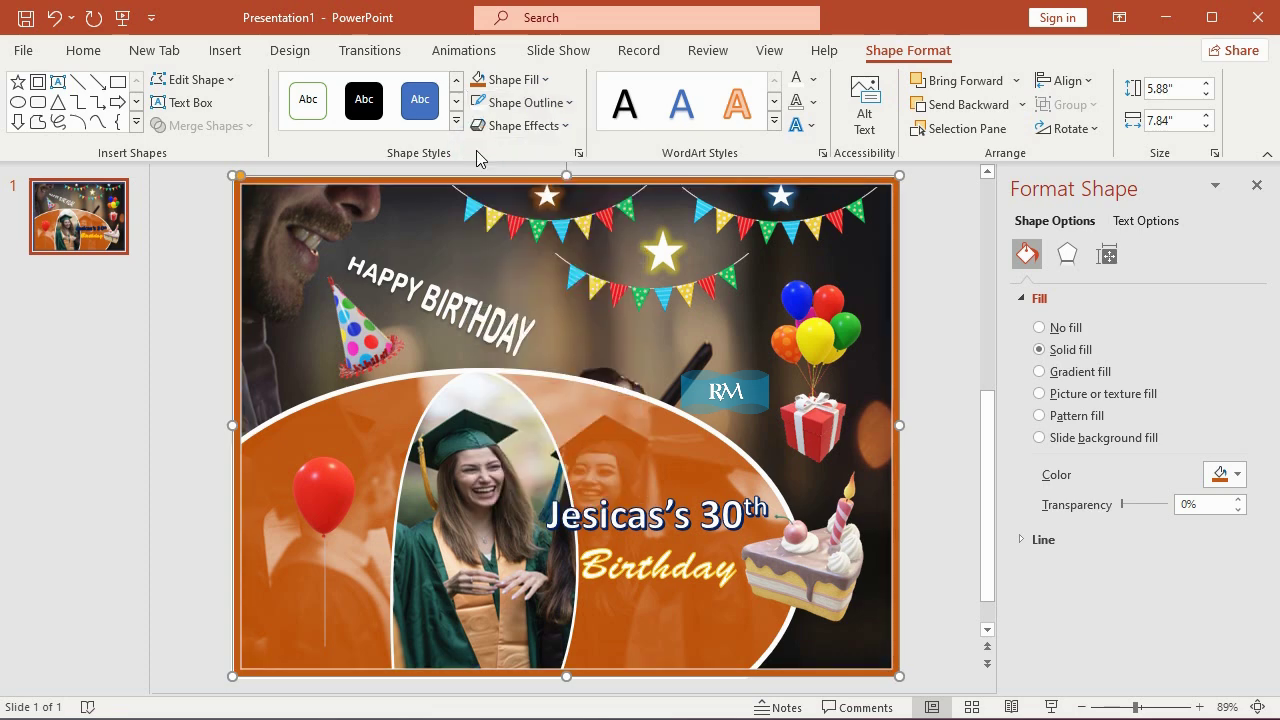
{"action": "left_click", "coordinate": [919, 222]}
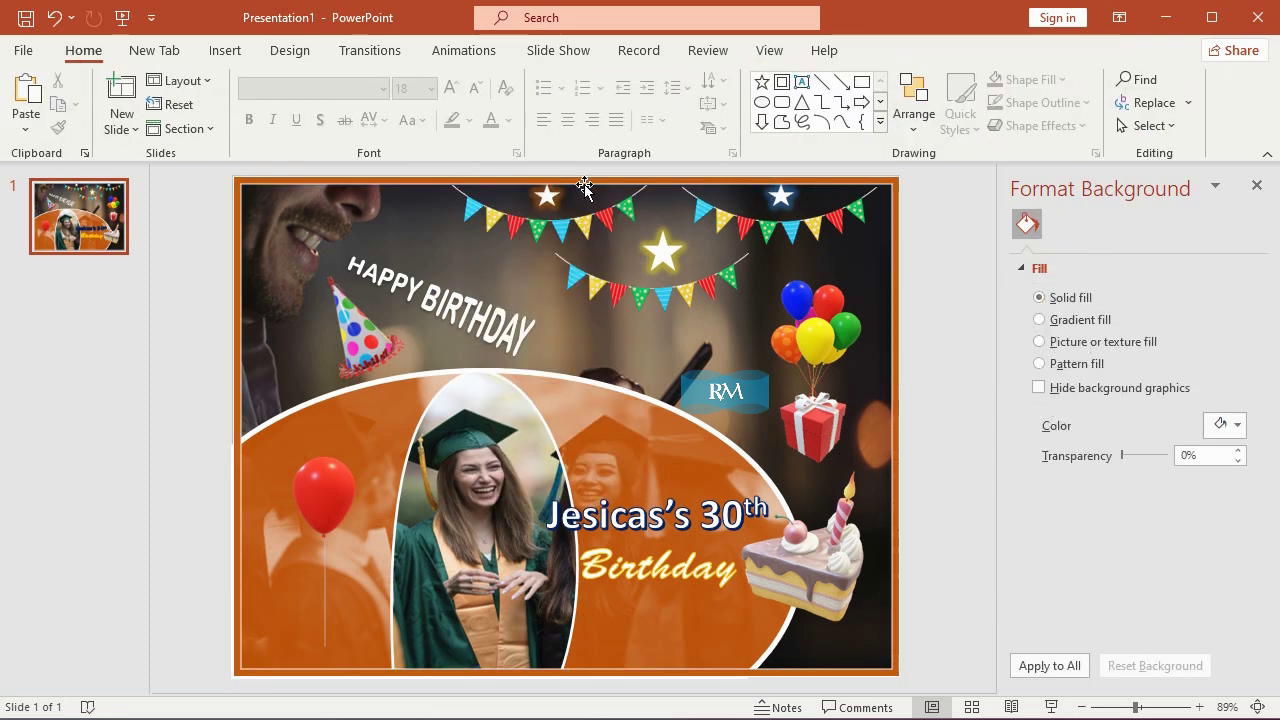
{"action": "left_click", "coordinate": [1257, 188]}
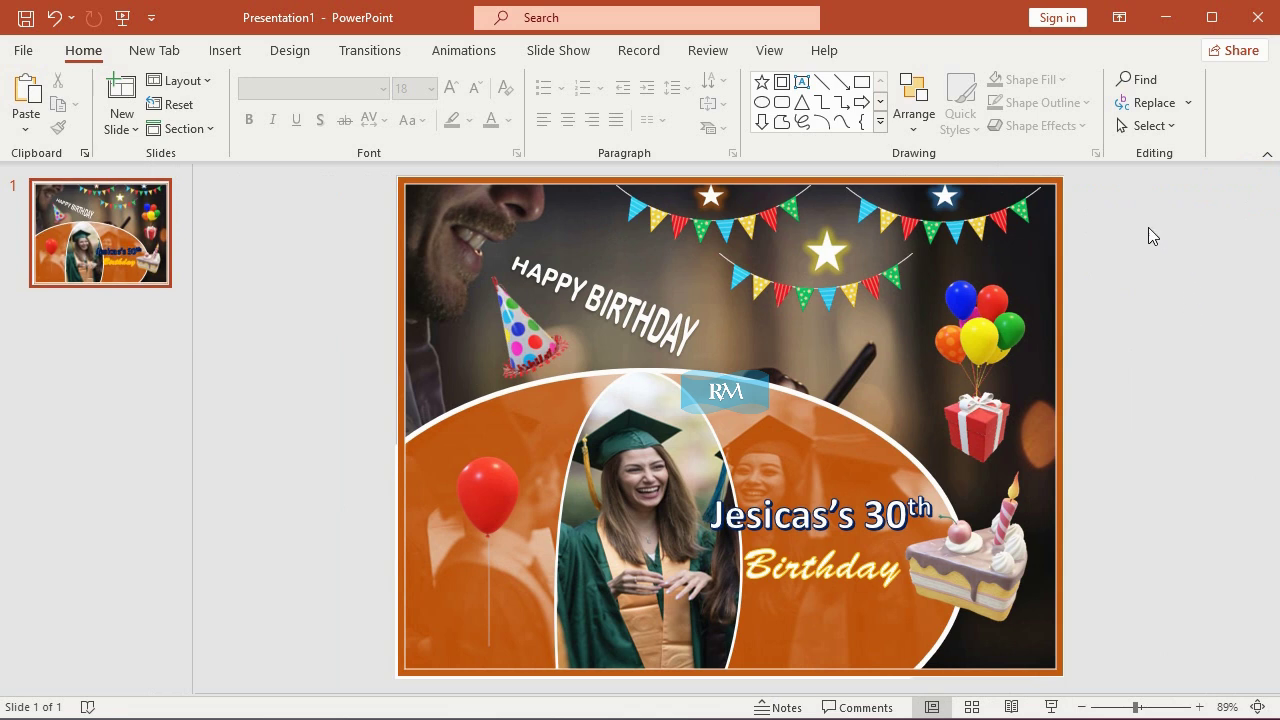